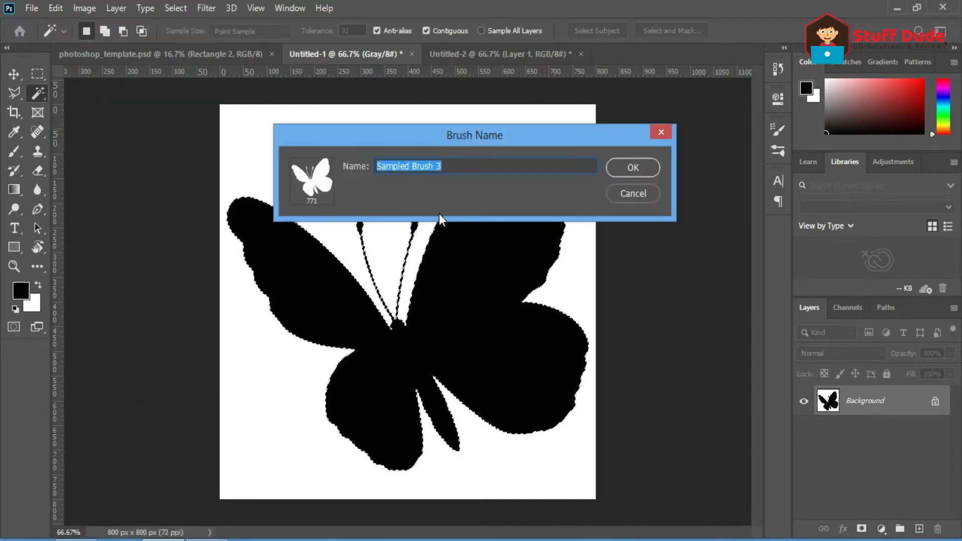
# Save the new brush preset as butterfly and choose it for painting in the portrait document Untitled-2
pyautogui.write('butterfly')
pyautogui.click(633, 168)
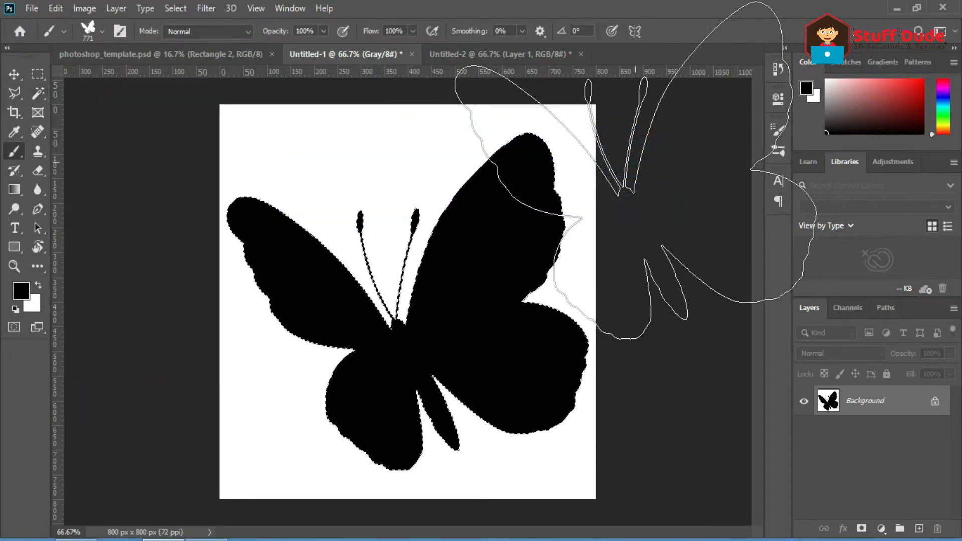
pyautogui.click(489, 54)
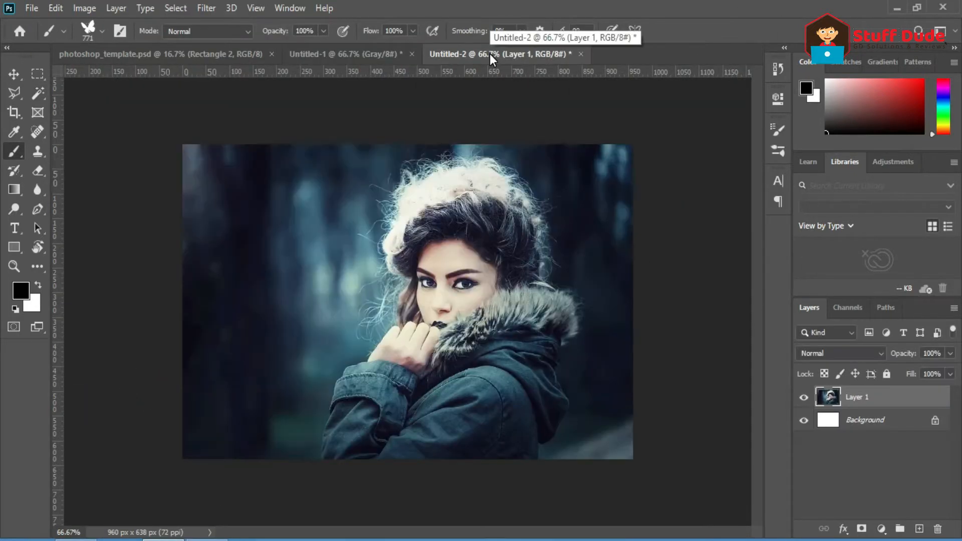
pyautogui.click(87, 29)
pyautogui.doubleClick(108, 235)
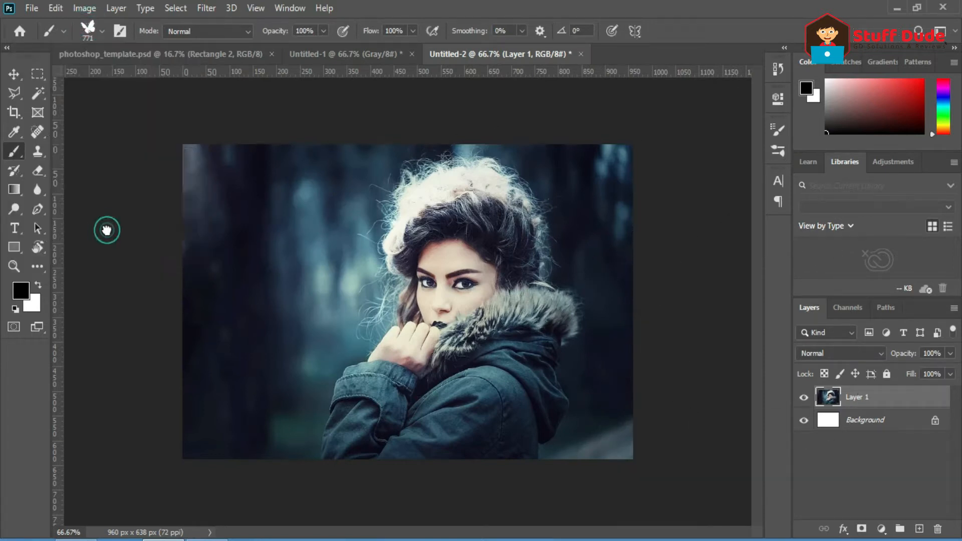
# Set the butterfly brush tip to a size of 36 px and an angle of -32°
pyautogui.click(121, 31)
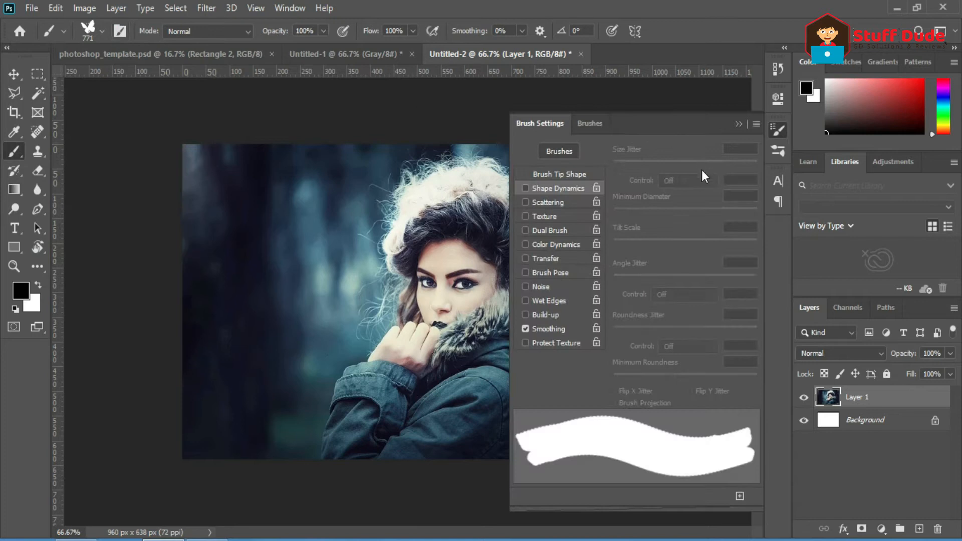
pyautogui.click(567, 175)
pyautogui.moveTo(664, 249); pyautogui.dragTo(639, 254)
pyautogui.moveTo(753, 290); pyautogui.dragTo(752, 303)
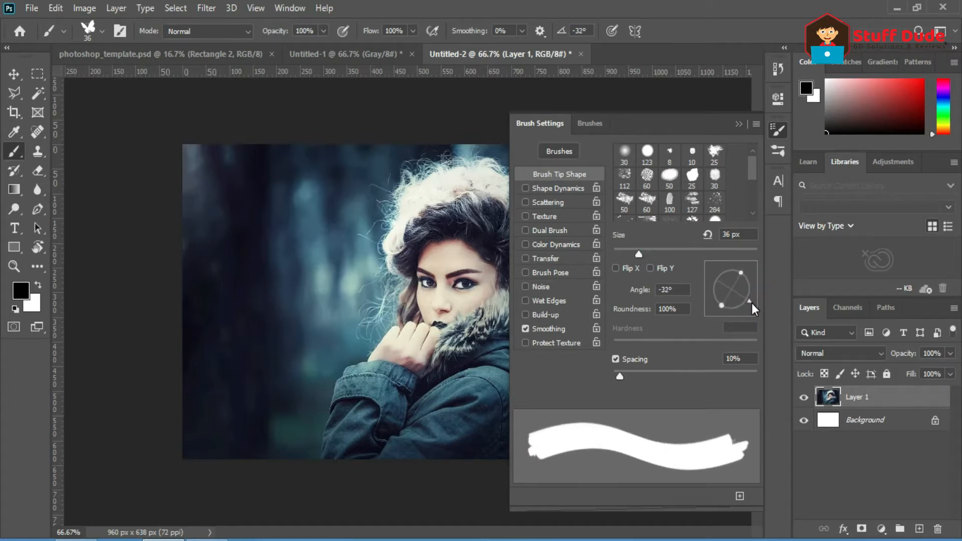
# Enable Scattering at 137% and Shape Dynamics with 49% size jitter and some angle jitter for the butterfly brush
pyautogui.click(560, 188)
pyautogui.moveTo(614, 166); pyautogui.dragTo(633, 164)
pyautogui.click(561, 203)
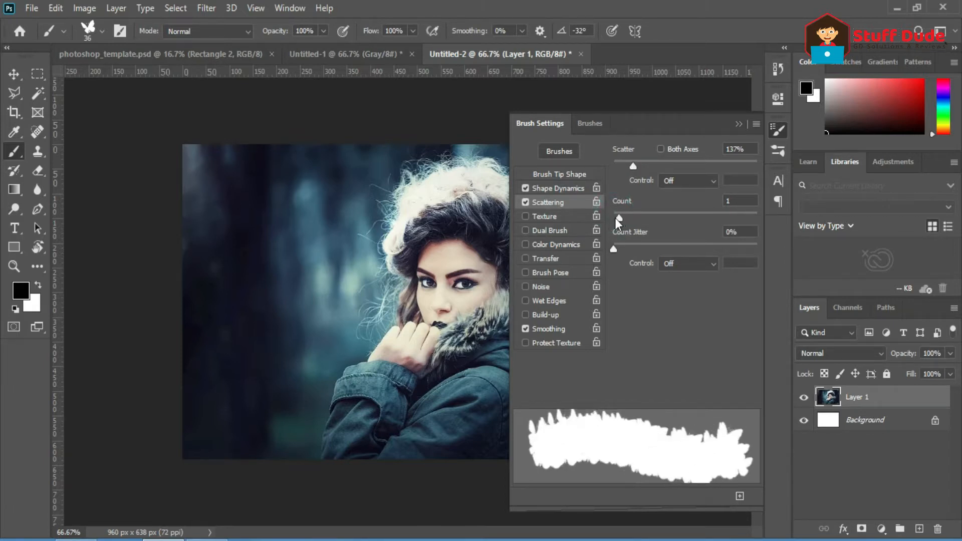
pyautogui.click(557, 189)
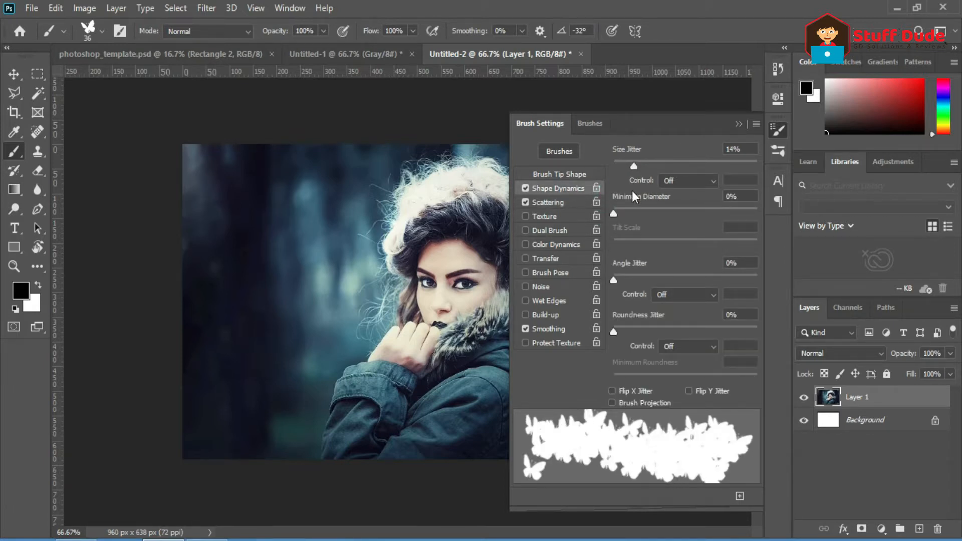
pyautogui.moveTo(617, 276); pyautogui.dragTo(639, 278)
pyautogui.moveTo(636, 167); pyautogui.dragTo(684, 170)
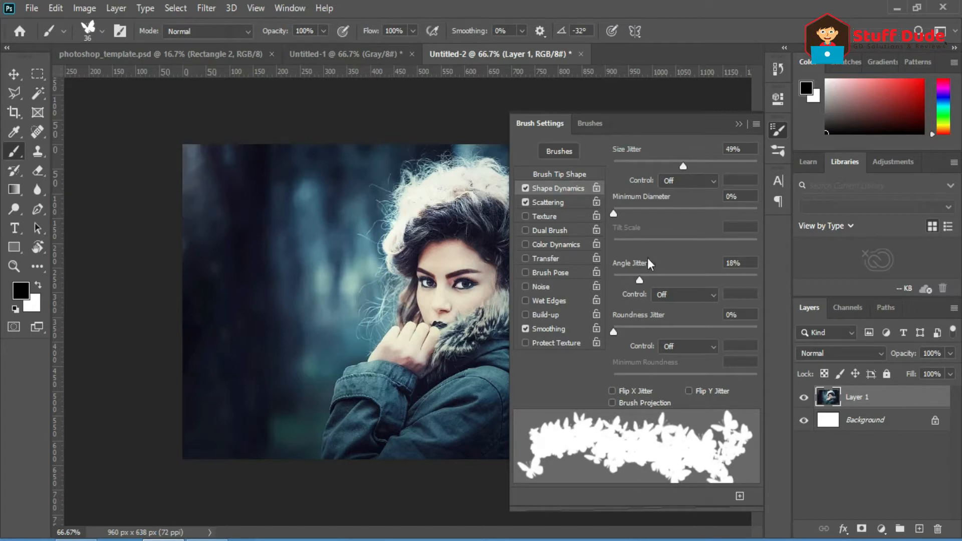
pyautogui.moveTo(641, 278); pyautogui.dragTo(647, 277)
pyautogui.click(740, 124)
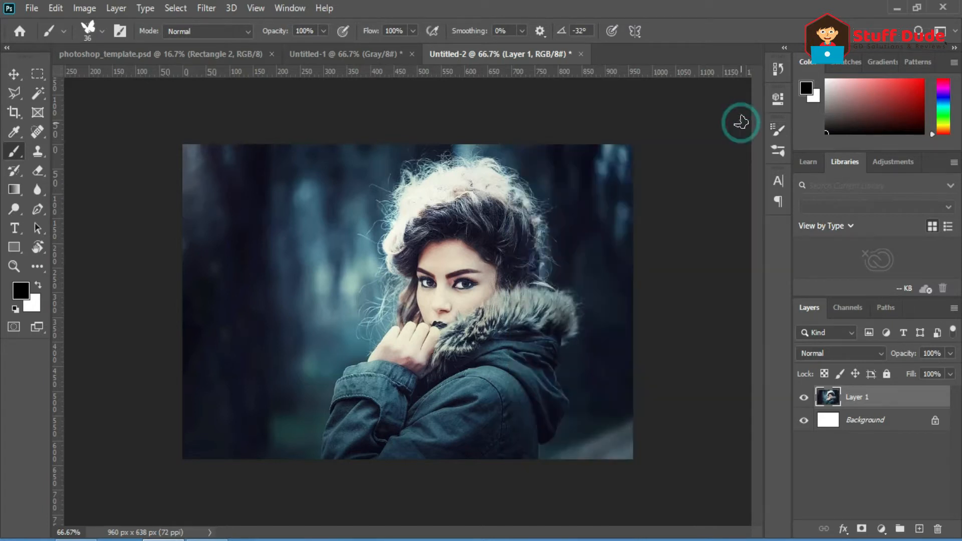
# Add a layer mask to Layer 1 and invert it to black
pyautogui.click(862, 528)
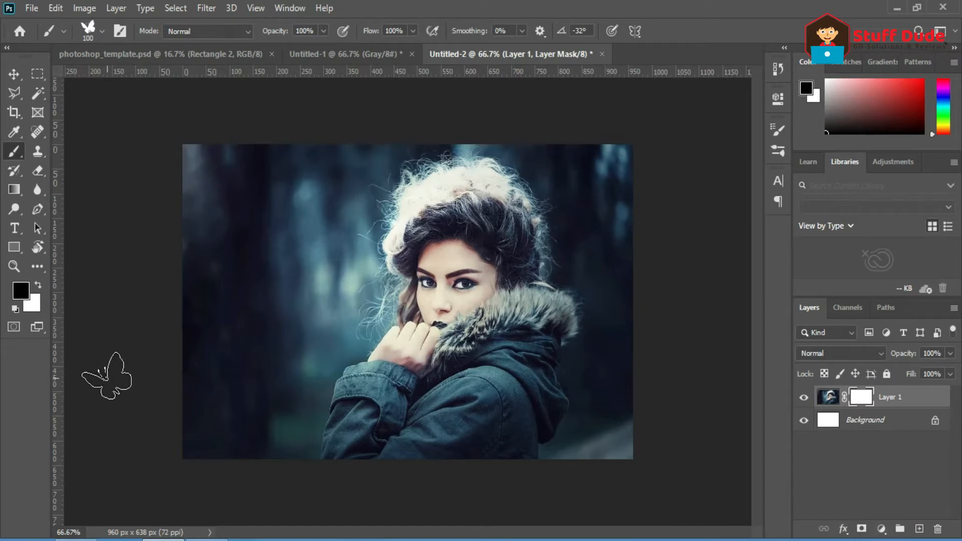
pyautogui.hotkey('ctrl', 'i')
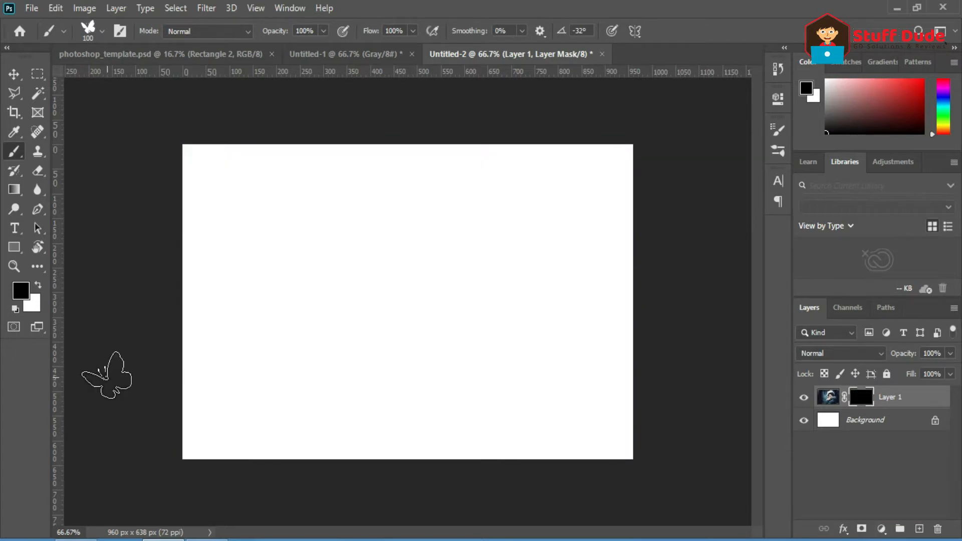
# Paint white on the mask with the butterfly brush at about 90 px, revealing scattered butterflies beside the portrait and the woman with her background
pyautogui.click(102, 31)
pyautogui.moveTo(123, 79); pyautogui.dragTo(118, 79)
pyautogui.click(541, 197)
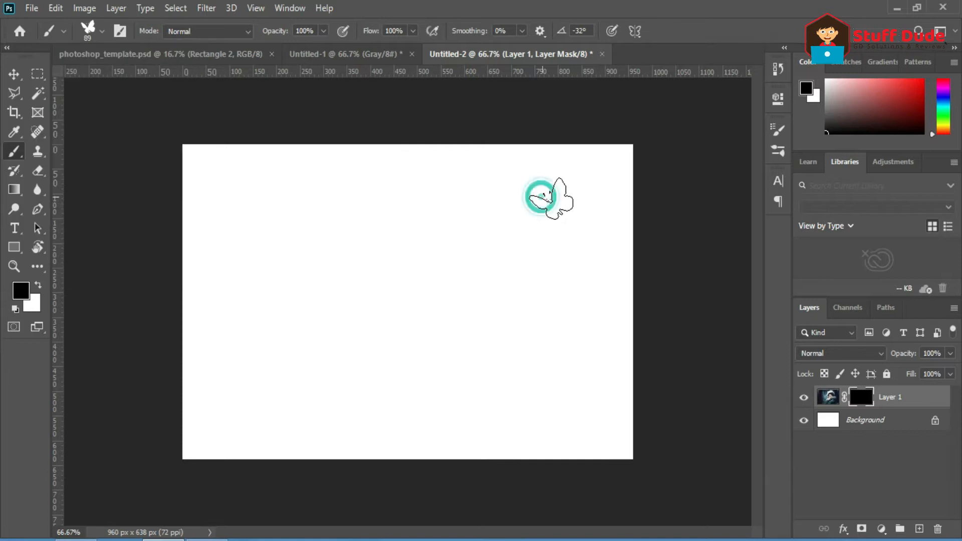
pyautogui.click(39, 285)
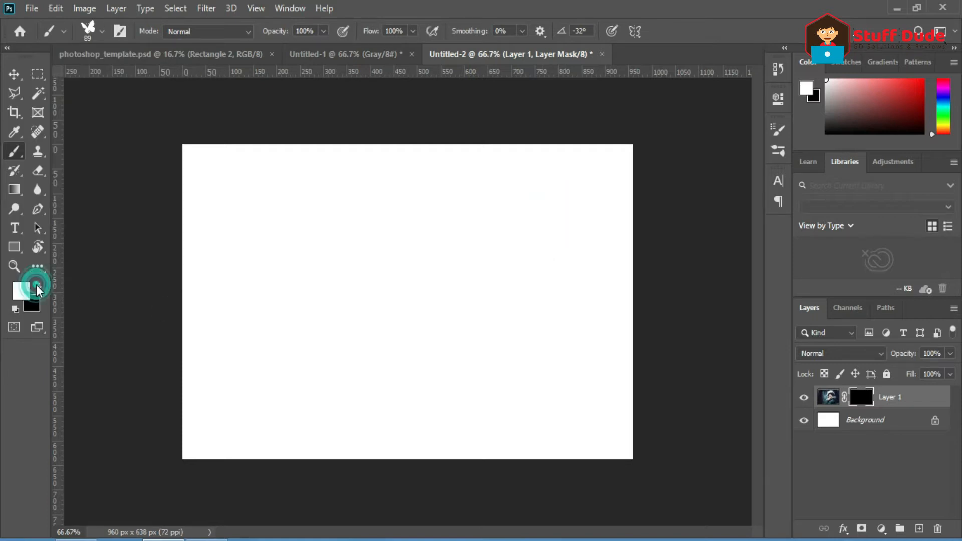
pyautogui.moveTo(469, 203); pyautogui.dragTo(499, 241)
pyautogui.click(525, 315)
pyautogui.click(530, 279)
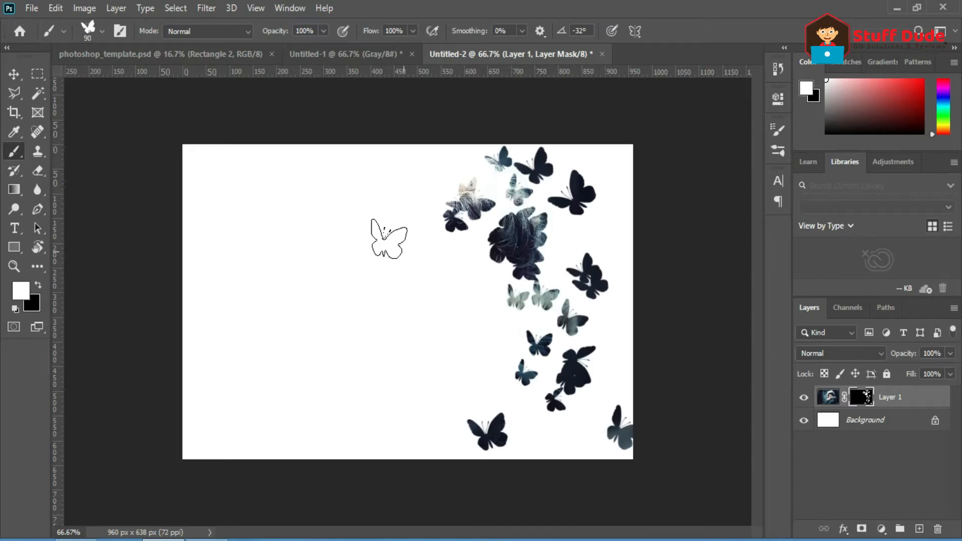
pyautogui.moveTo(367, 245); pyautogui.dragTo(225, 311)
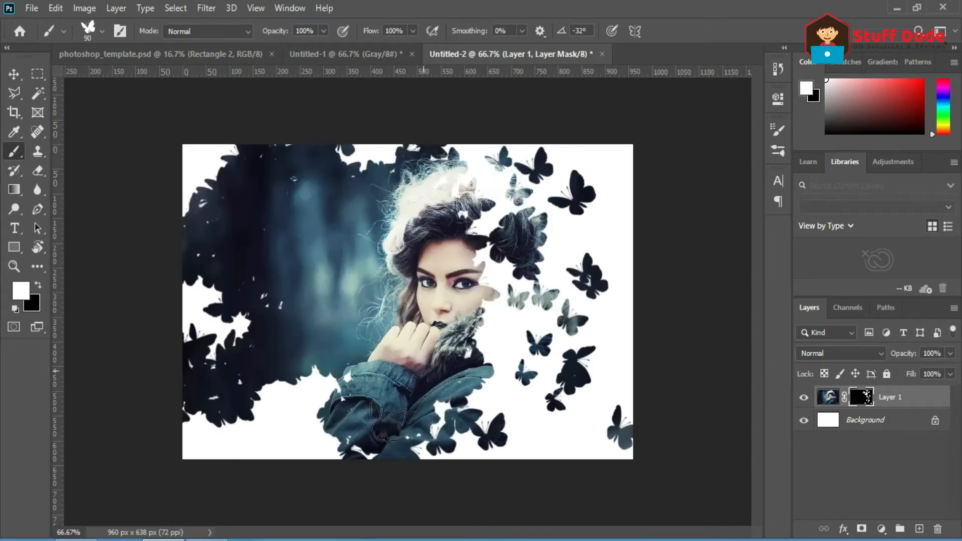
# Stamp white butterflies on the mask over the fur collar and jacket, and undo the last stamp
pyautogui.click(436, 416)
pyautogui.click(496, 341)
pyautogui.click(485, 341)
pyautogui.click(512, 347)
pyautogui.click(519, 411)
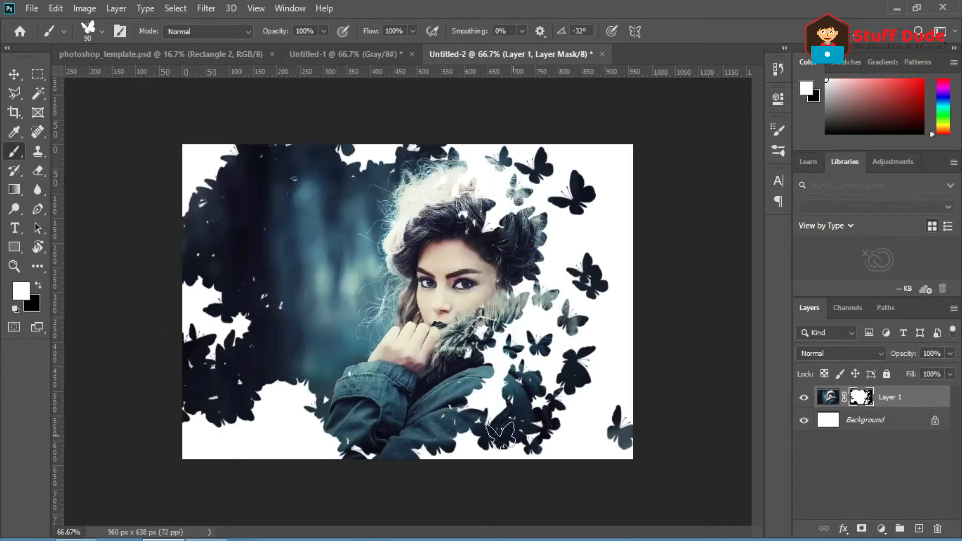
pyautogui.hotkey('ctrl', 'z')
# Reveal more of the hair, collar and jacket edges with butterfly stamps and add a few along the image's lower edge
pyautogui.click(484, 446)
pyautogui.click(497, 182)
pyautogui.click(470, 152)
pyautogui.click(543, 440)
pyautogui.click(465, 448)
pyautogui.click(491, 314)
pyautogui.click(479, 343)
pyautogui.click(470, 176)
pyautogui.click(482, 170)
pyautogui.click(302, 445)
pyautogui.click(283, 455)
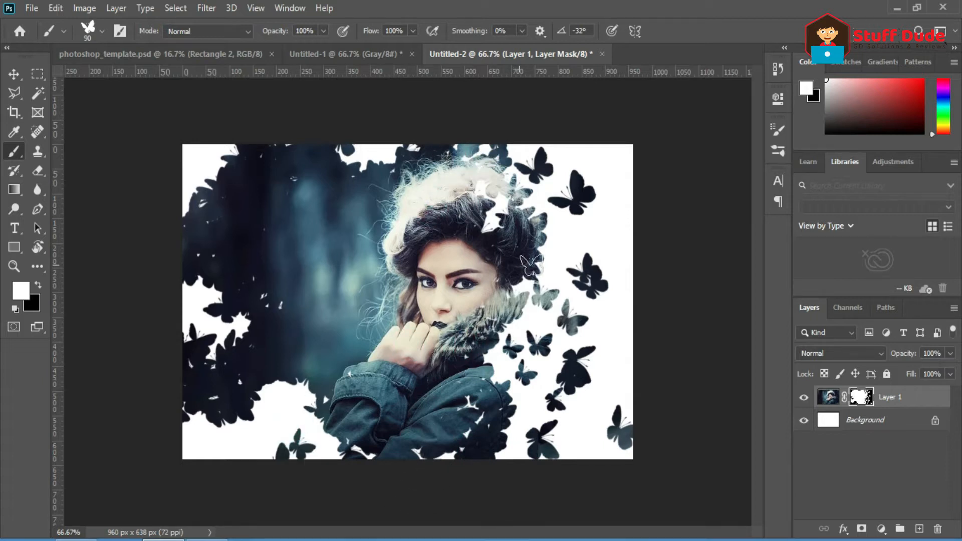
# Scatter smaller butterflies on the mask in the white area beside the woman's hair and shoulder
pyautogui.click(564, 248)
pyautogui.click(566, 229)
pyautogui.click(606, 239)
pyautogui.click(528, 315)
# Fill the mask with white inside a rectangular selection from the image's left edge to the middle of the face, and deselect
pyautogui.click(33, 73)
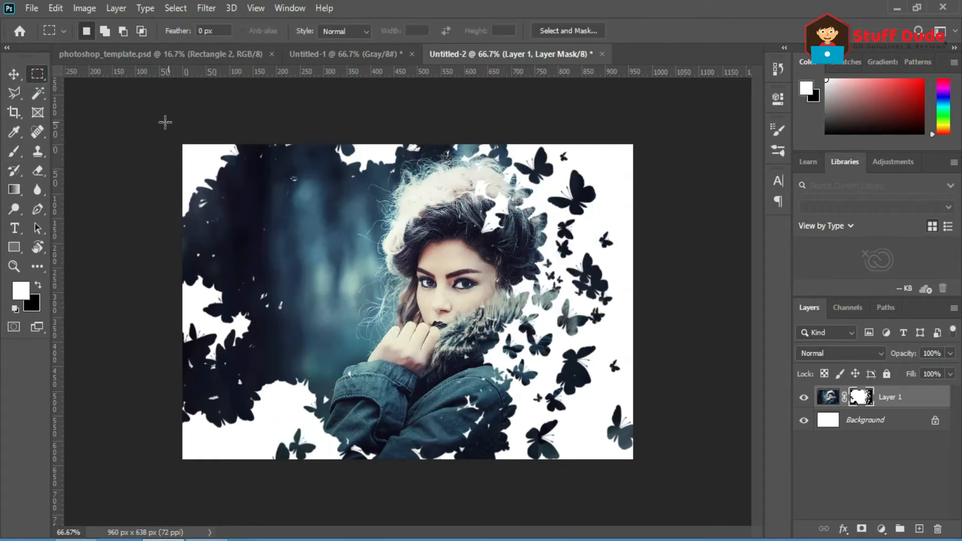
pyautogui.moveTo(165, 122); pyautogui.dragTo(454, 507)
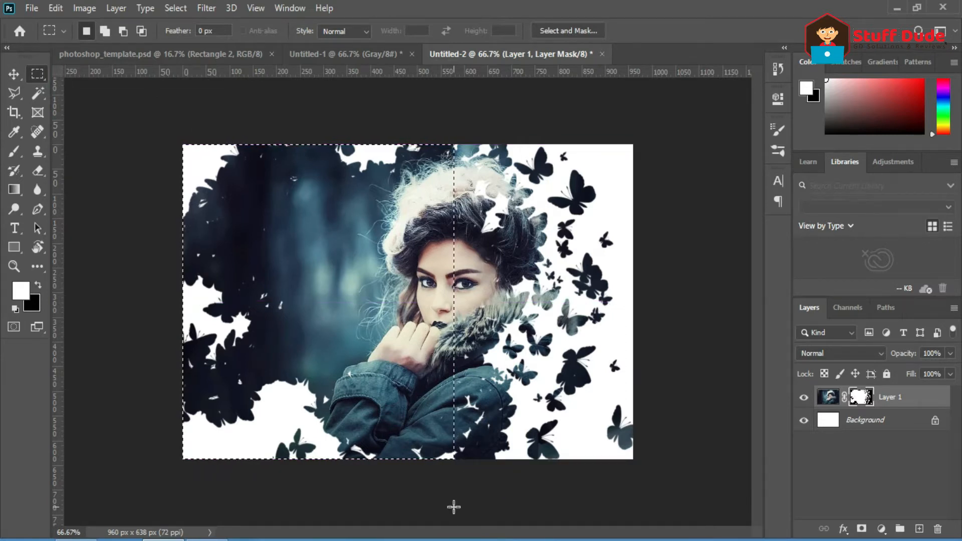
pyautogui.hotkey('alt', 'BackSpace')
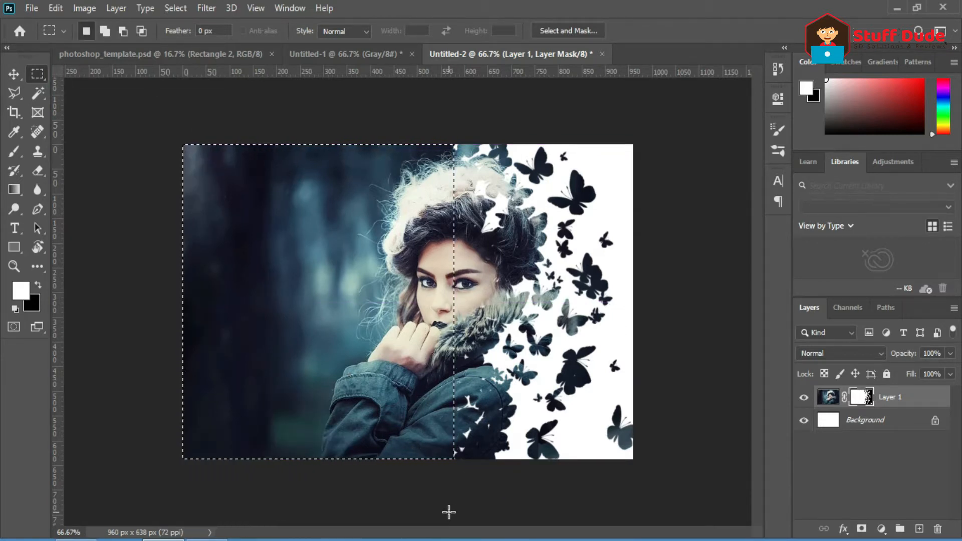
pyautogui.hotkey('ctrl', 'd')
# Swap the foreground color to black and stamp a 25 px butterfly gap on the mask over the jacket
pyautogui.press('b')
pyautogui.click(39, 285)
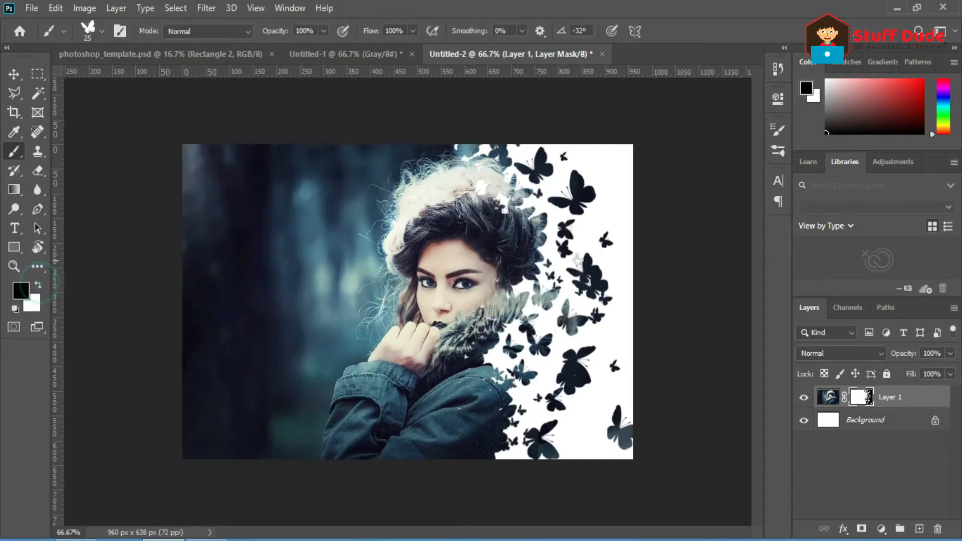
pyautogui.click(482, 401)
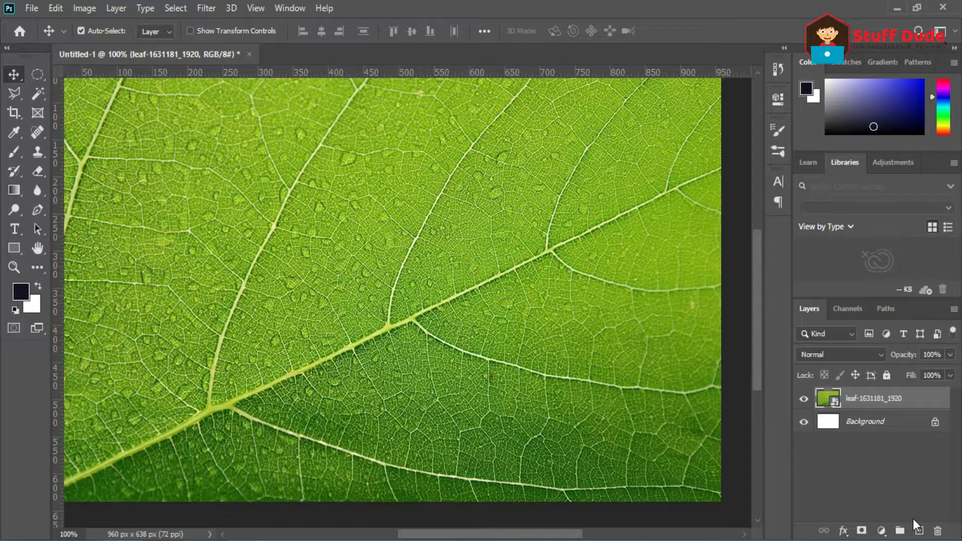
# Create a new layer above the leaf and fill a circular selection near the central vein with the dark foreground color
pyautogui.click(919, 531)
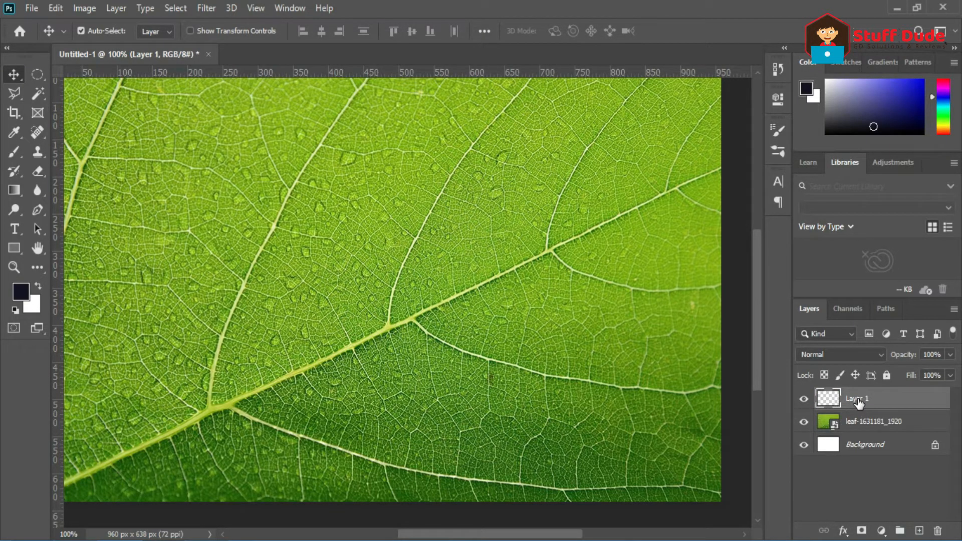
pyautogui.click(37, 74)
pyautogui.moveTo(333, 316); pyautogui.dragTo(440, 410)
pyautogui.hotkey('alt', 'BackSpace')
pyautogui.hotkey('ctrl', 'd')
# Make the circle's fill transparent through Blending Options and enable Bevel & Emboss with a size of 21 px
pyautogui.click(844, 530)
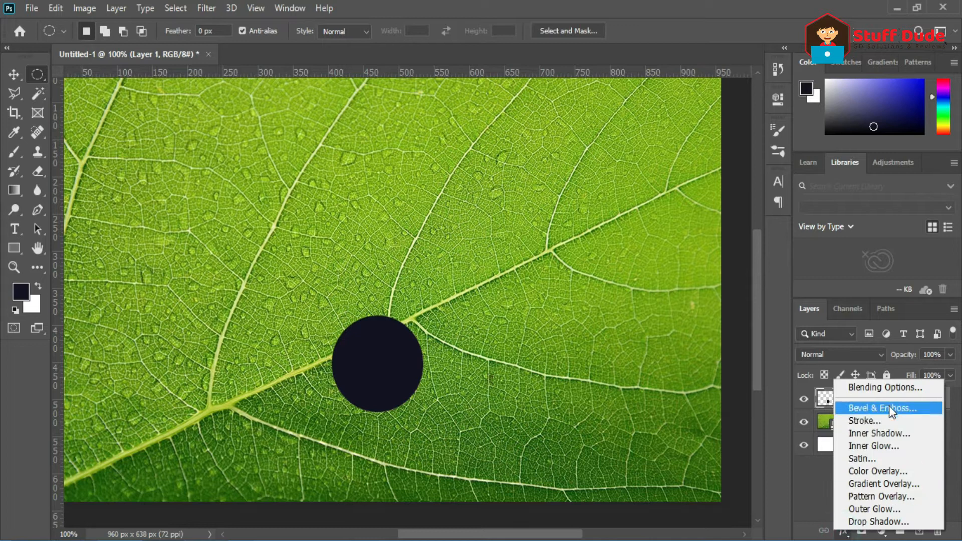
pyautogui.click(889, 385)
pyautogui.moveTo(732, 201); pyautogui.dragTo(670, 207)
pyautogui.click(485, 162)
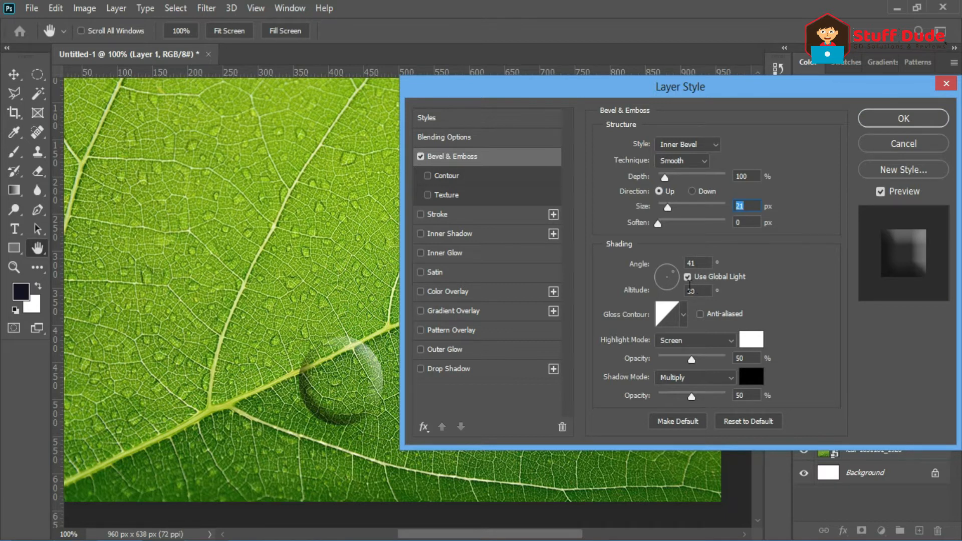
# Turn off global light for the bevel and set its angle to 30° and altitude to 70°
pyautogui.click(688, 279)
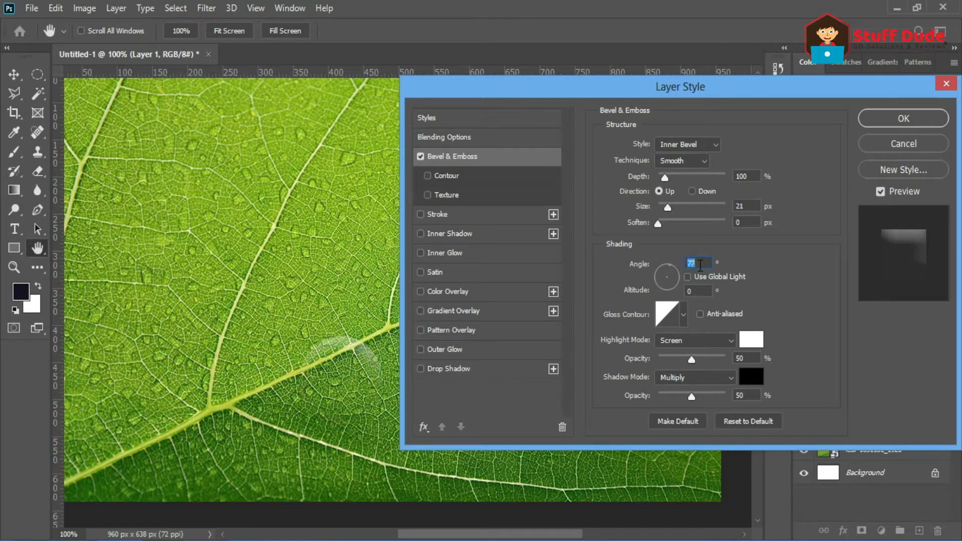
pyautogui.write('30')
pyautogui.click(699, 292)
pyautogui.write('70')
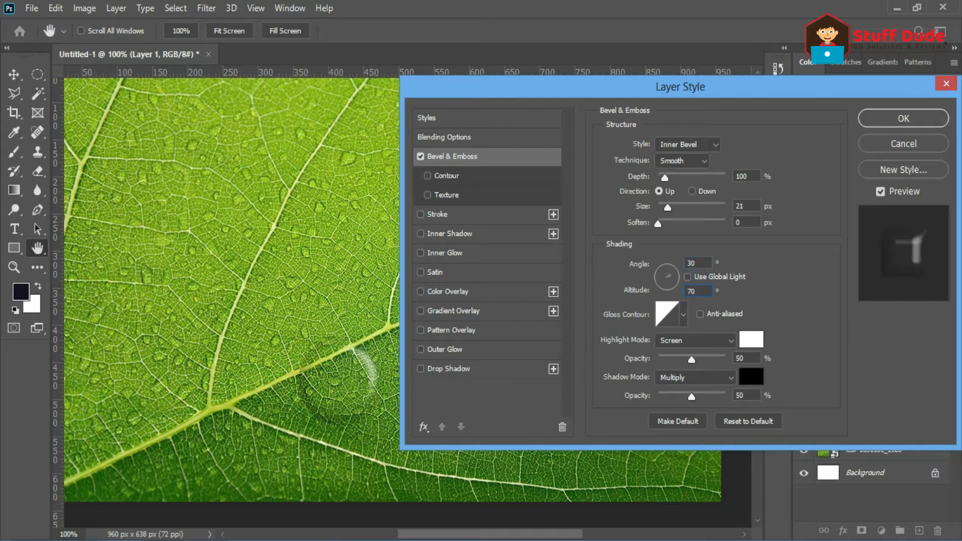
# Set the bevel's highlight opacity to 80% and shadow color to ffffff, and raise its shadow opacity slightly
pyautogui.moveTo(692, 360); pyautogui.dragTo(715, 373)
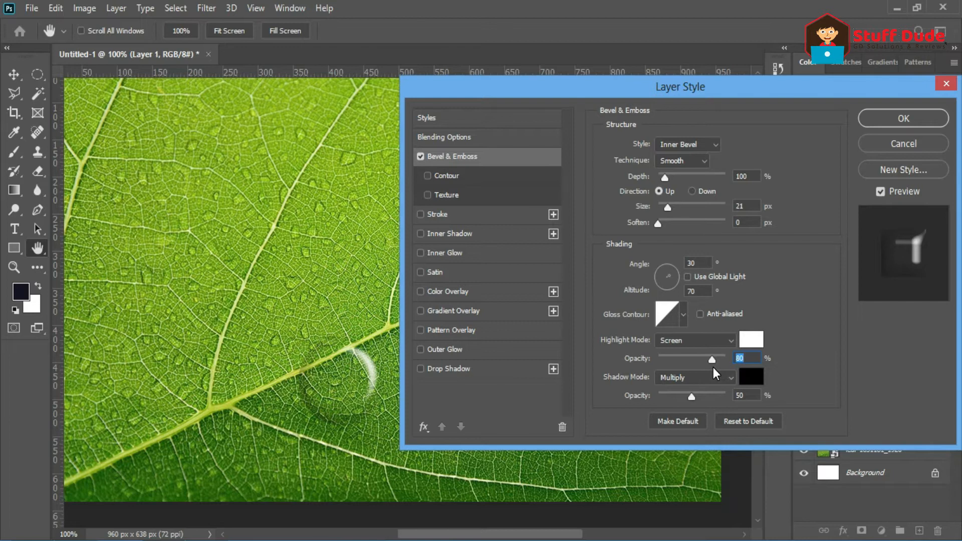
pyautogui.click(745, 384)
pyautogui.write('ffffff')
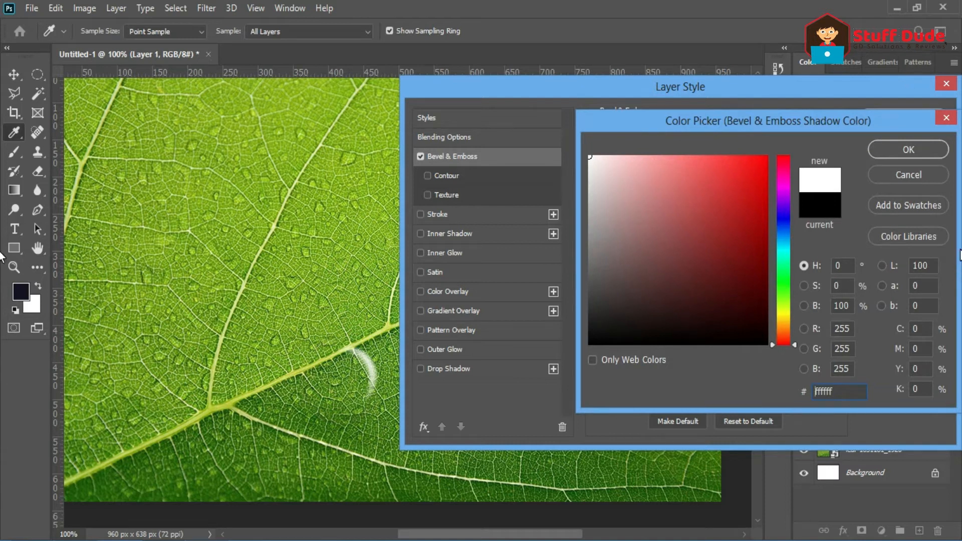
pyautogui.click(903, 150)
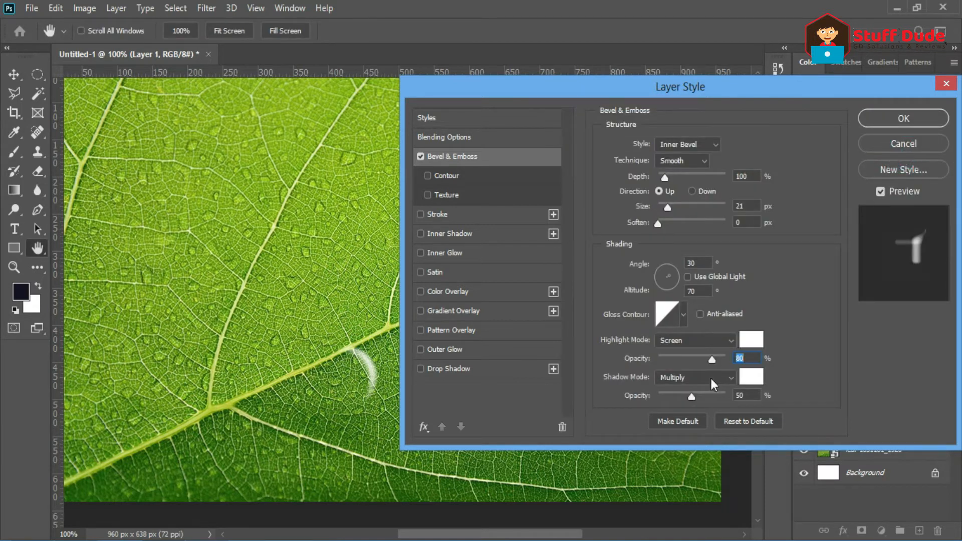
pyautogui.moveTo(691, 397); pyautogui.dragTo(698, 396)
pyautogui.click(810, 355)
# Enable Inner Shadow on the circle and set its color to the darker green 405c05
pyautogui.click(446, 232)
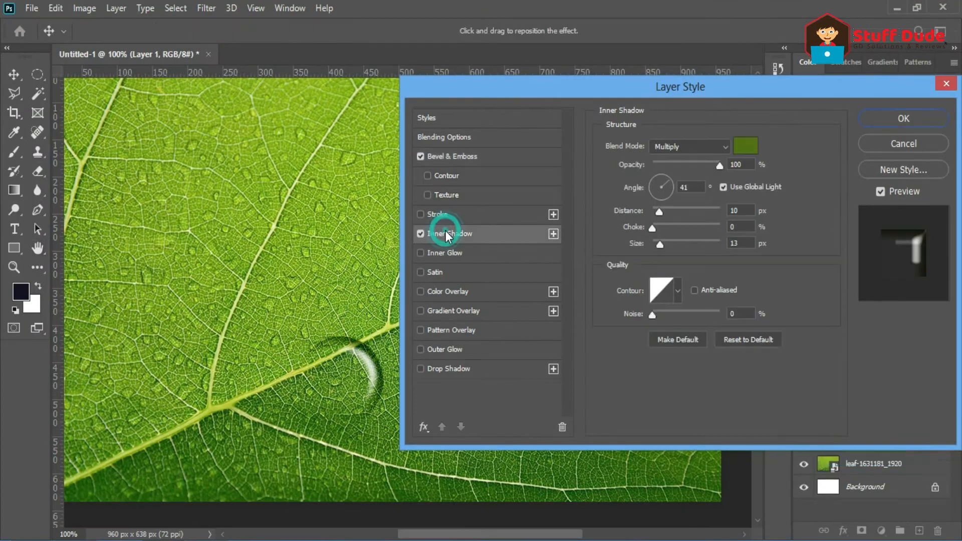
pyautogui.click(749, 149)
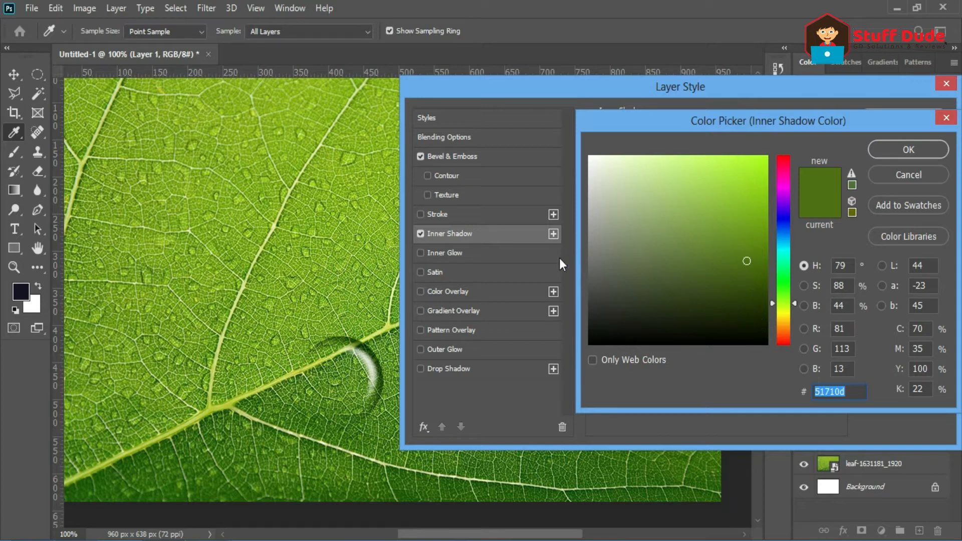
pyautogui.moveTo(749, 283); pyautogui.dragTo(758, 277)
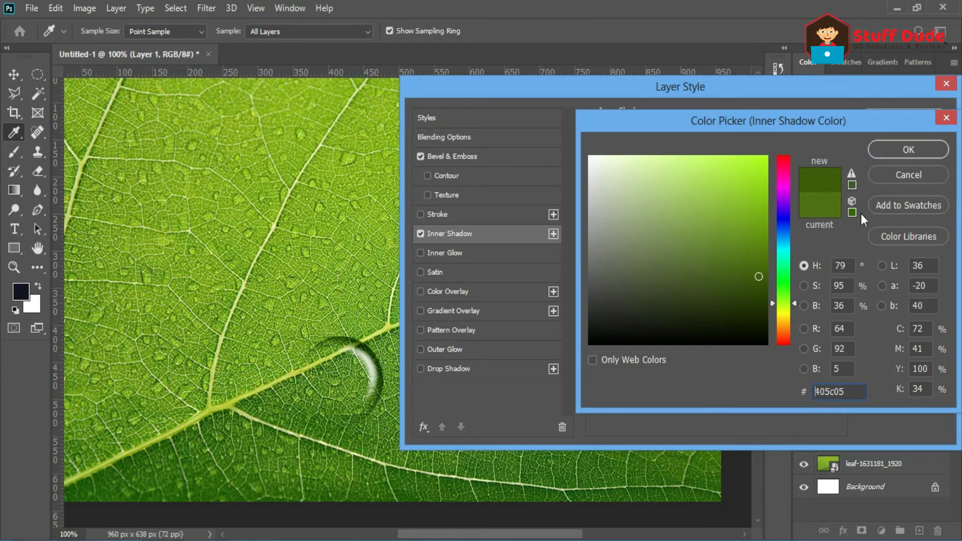
pyautogui.click(893, 150)
# Set the inner shadow's distance and size to 10 px and its angle to 60°
pyautogui.click(733, 210)
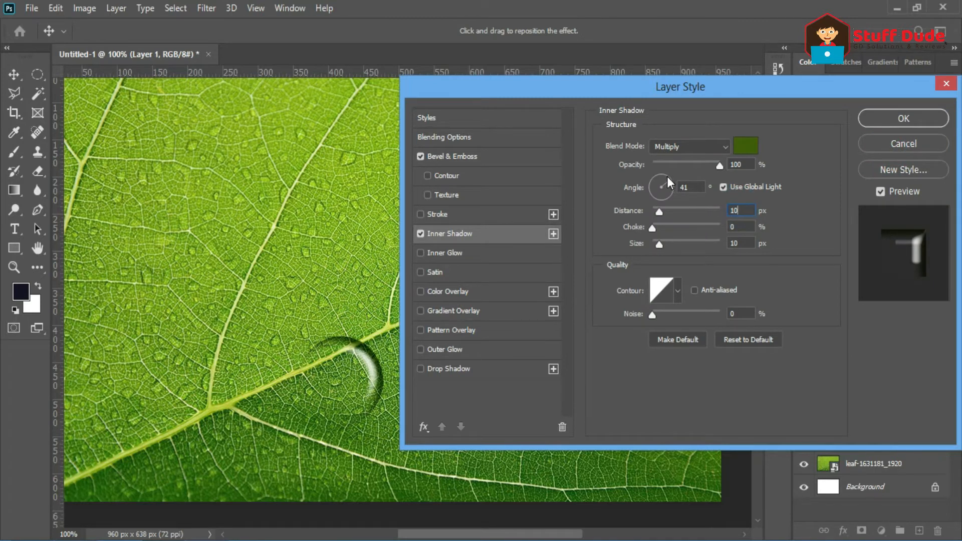
pyautogui.moveTo(696, 189); pyautogui.dragTo(659, 190)
pyautogui.write('60')
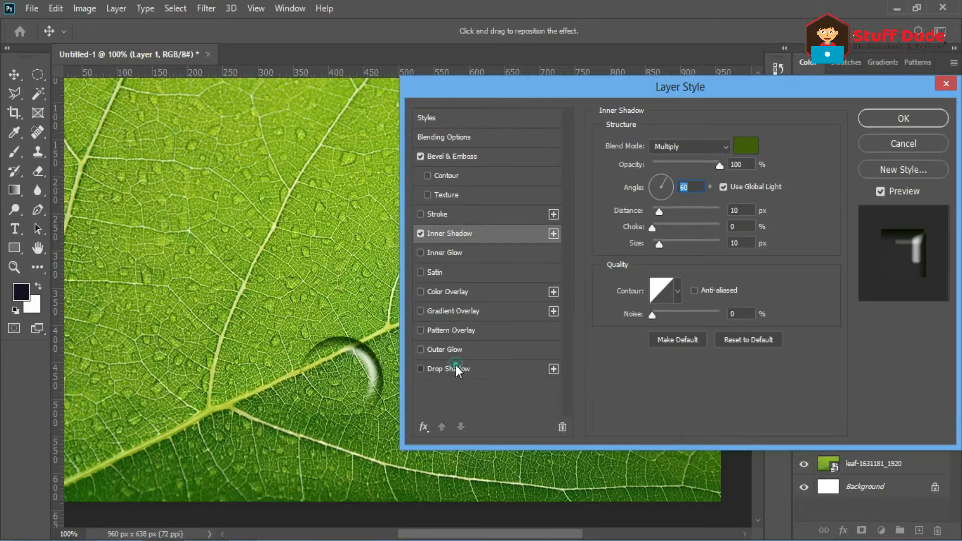
# Enable Drop Shadow on the water drop circle with distance and size at 10 px, and apply the layer style
pyautogui.click(345, 396)
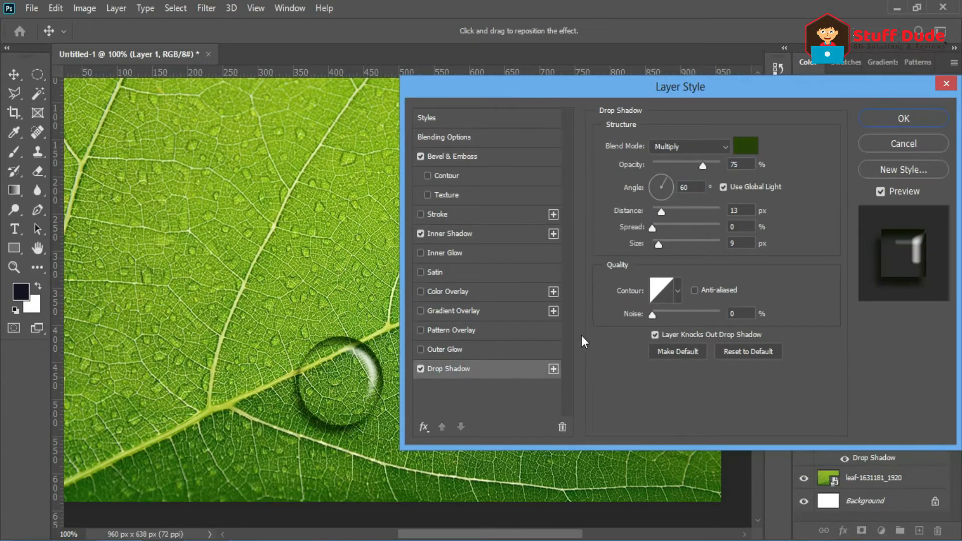
pyautogui.doubleClick(740, 211)
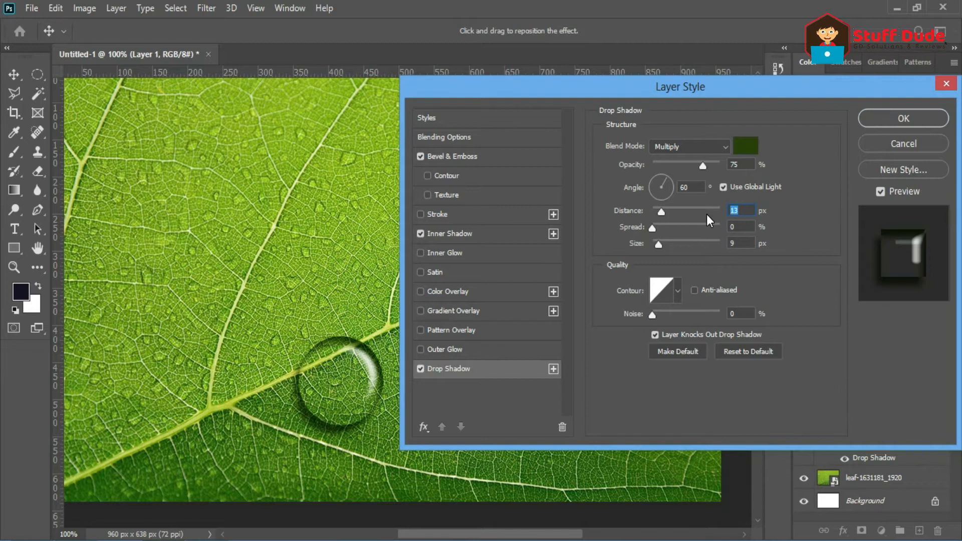
pyautogui.write('10')
pyautogui.press('Tab')
pyautogui.press('Tab')
pyautogui.write('10')
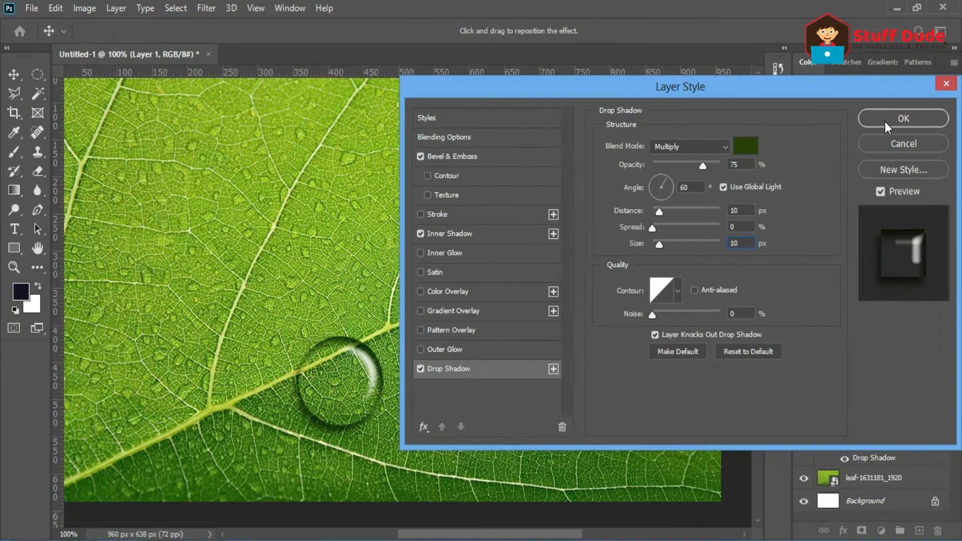
pyautogui.click(885, 121)
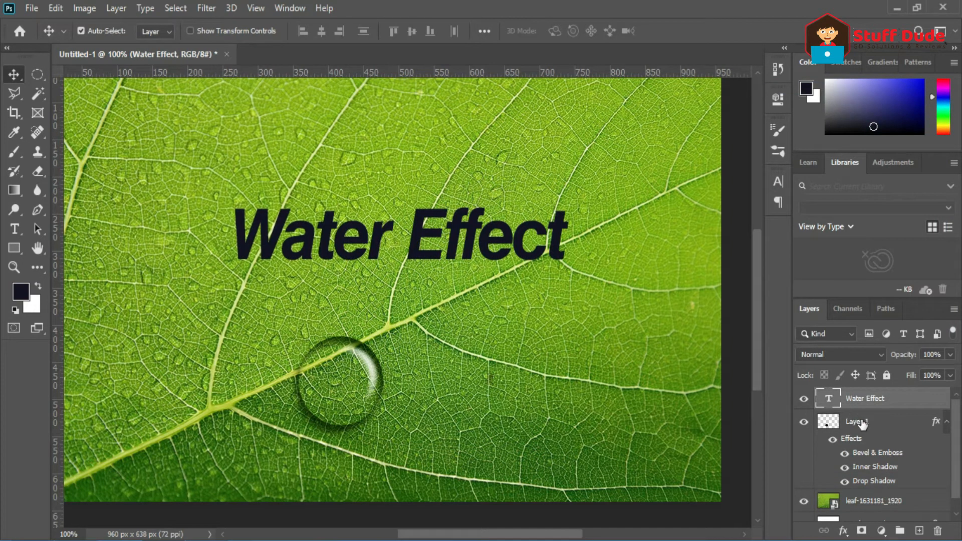
# Copy the layer style from the drop's Layer 1 and paste it onto the Water Effect text layer
pyautogui.rightClick(848, 412)
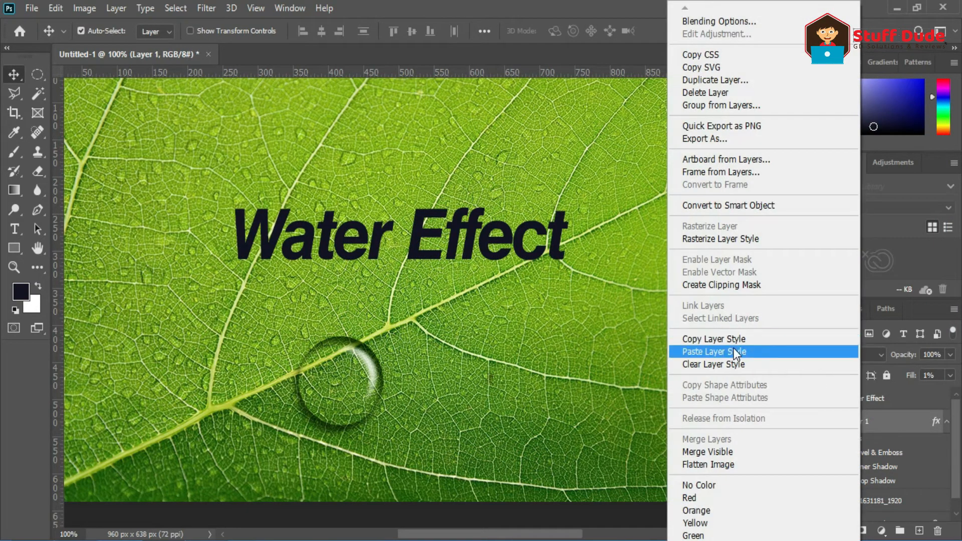
pyautogui.click(732, 339)
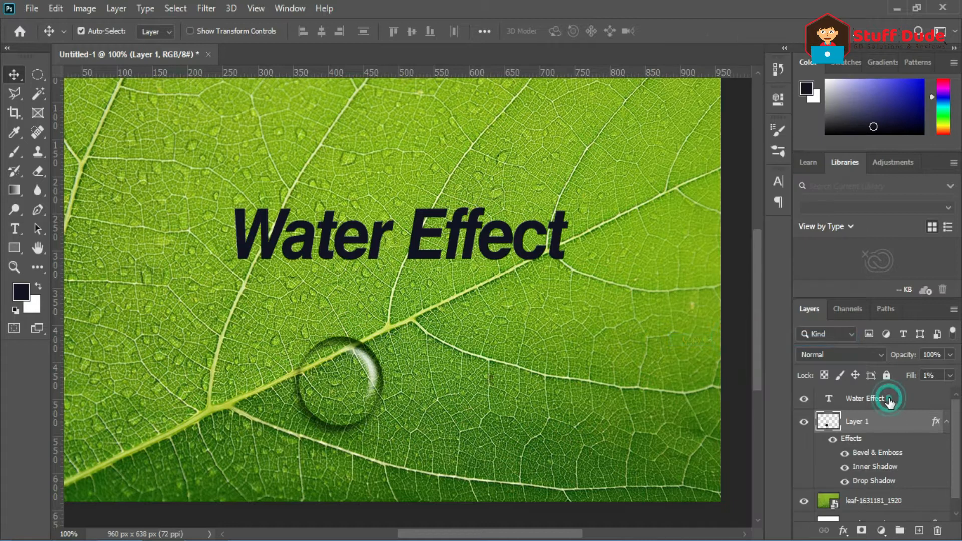
pyautogui.click(883, 399)
pyautogui.rightClick(871, 391)
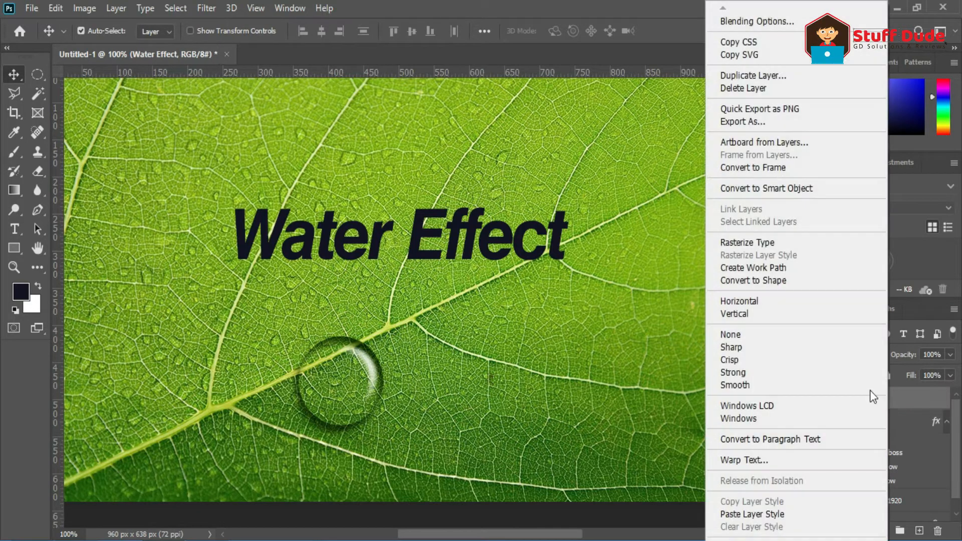
pyautogui.click(788, 509)
# Enlarge the Water Effect text to span almost the full width of the leaf and center it above the drop
pyautogui.hotkey('ctrl', 't')
pyautogui.moveTo(567, 275); pyautogui.dragTo(749, 314)
pyautogui.moveTo(602, 267); pyautogui.dragTo(443, 230)
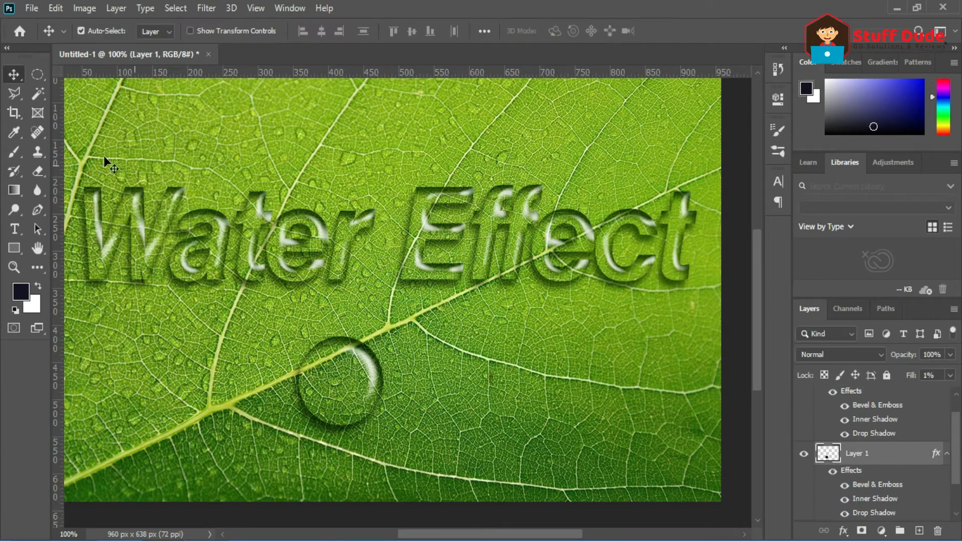
pyautogui.click(14, 152)
pyautogui.press('v')
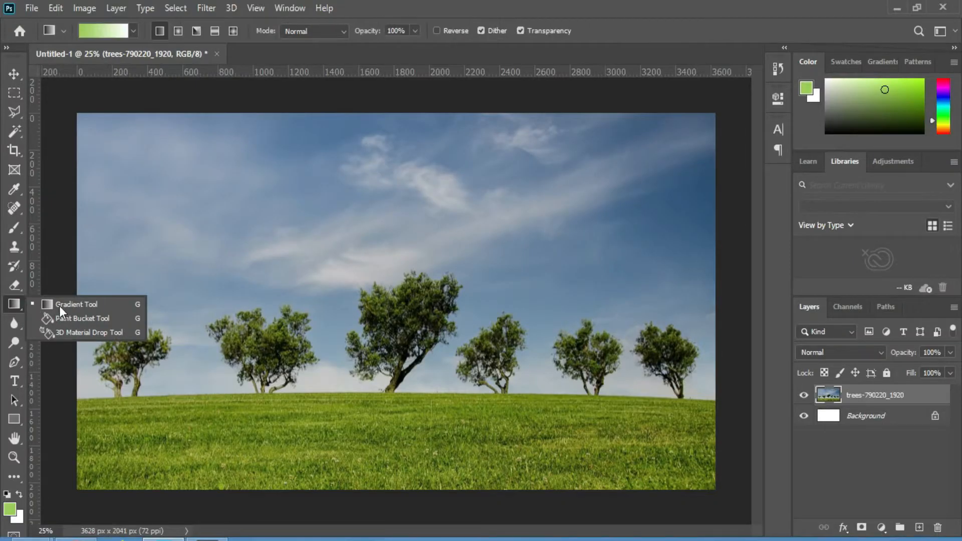
# Choose the Gradient tool in radial mode and set the starting opacity stop of its gradient to 0%
pyautogui.click(60, 304)
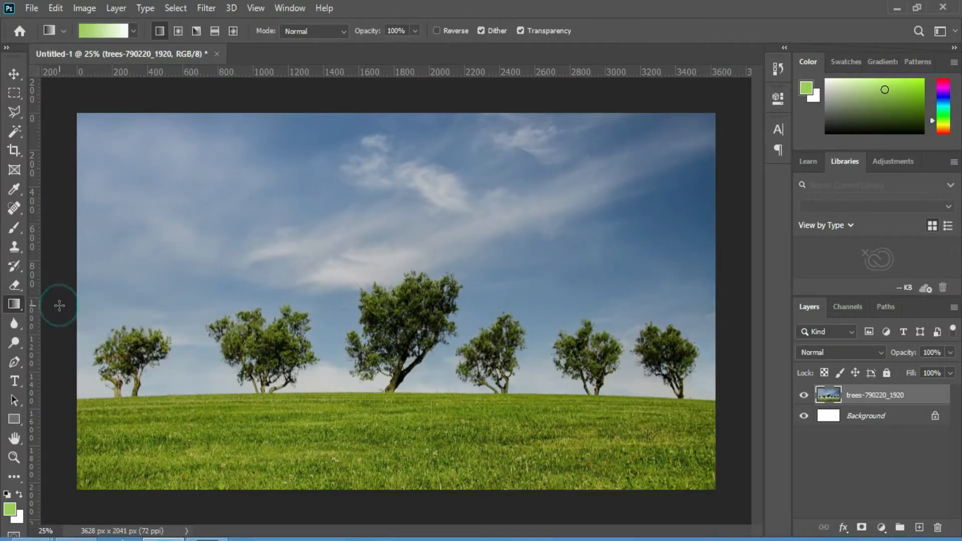
pyautogui.click(178, 31)
pyautogui.click(106, 32)
pyautogui.click(333, 273)
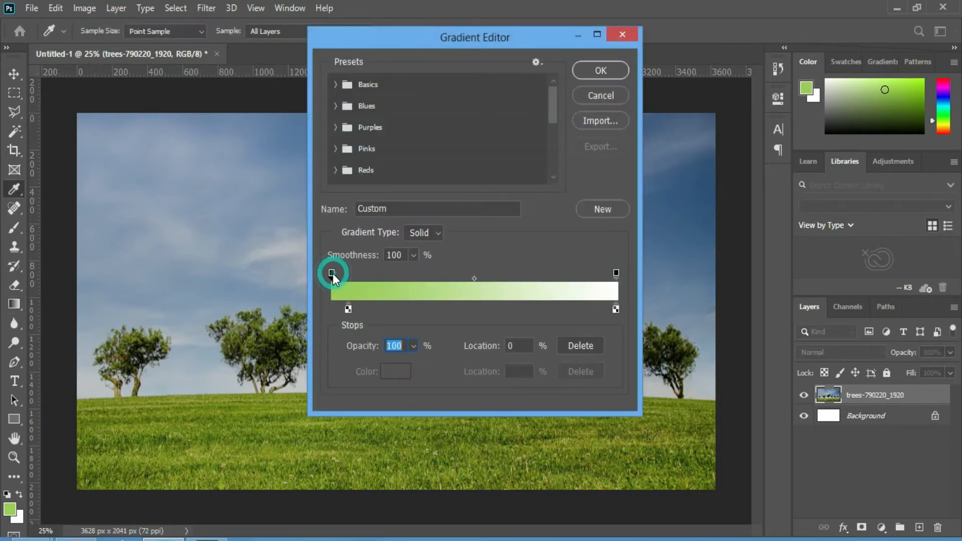
pyautogui.click(412, 347)
pyautogui.moveTo(416, 361); pyautogui.dragTo(346, 357)
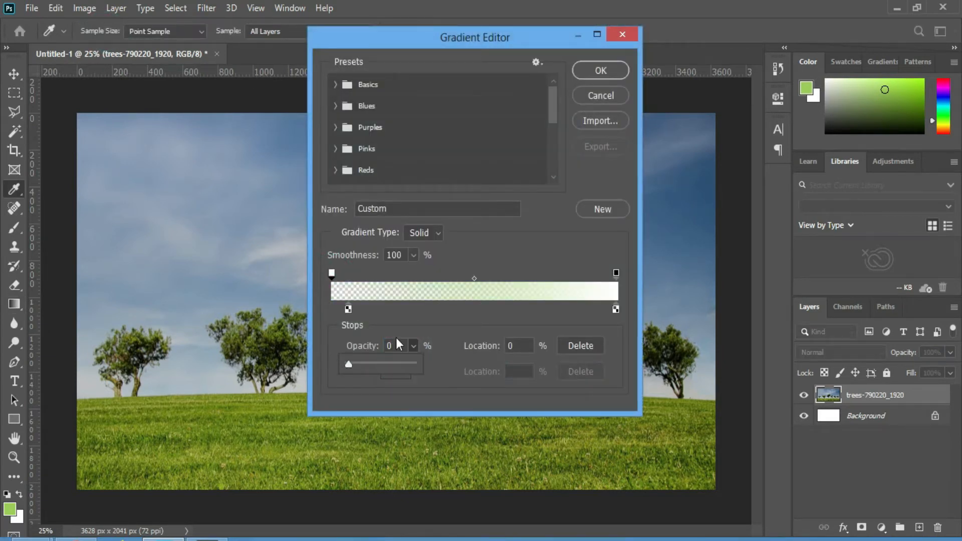
# Move the green color stop to 51% and recolor it blue (4c2af5), and set the end opacity stop to 0%
pyautogui.moveTo(347, 309); pyautogui.dragTo(477, 309)
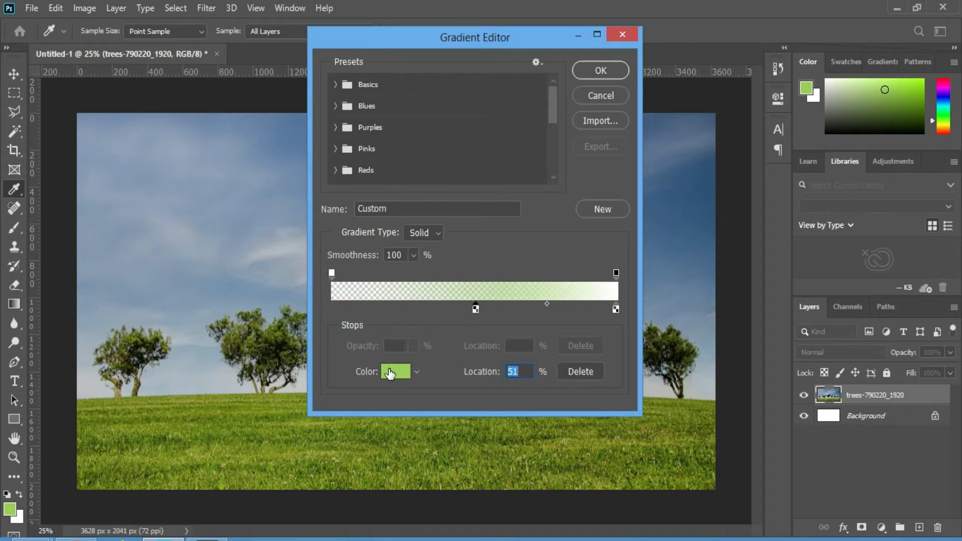
pyautogui.click(391, 374)
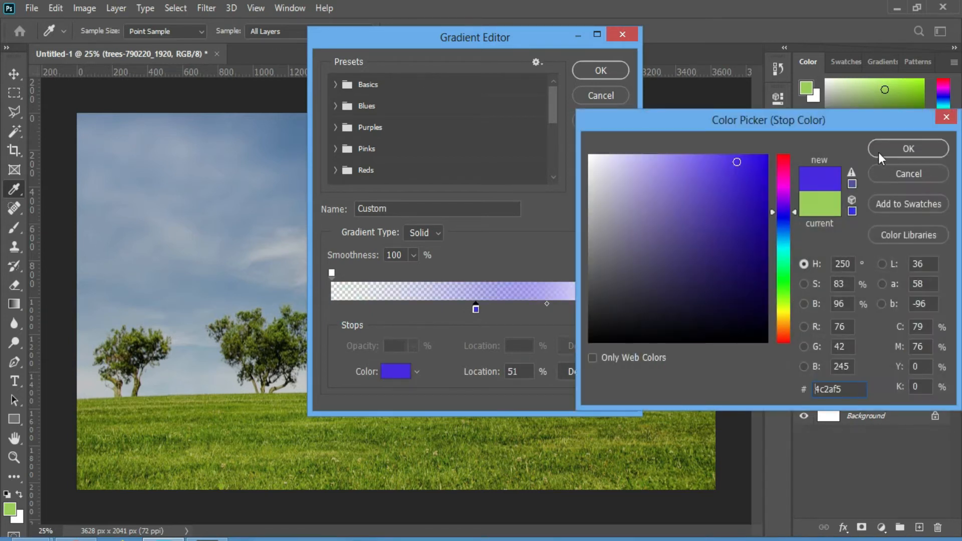
pyautogui.click(884, 148)
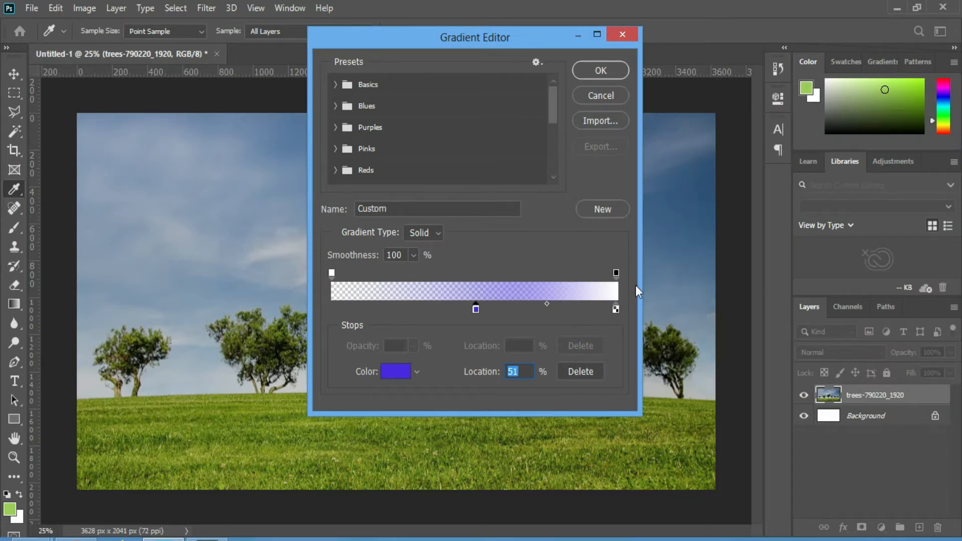
pyautogui.click(616, 273)
pyautogui.click(414, 346)
pyautogui.moveTo(403, 365); pyautogui.dragTo(332, 366)
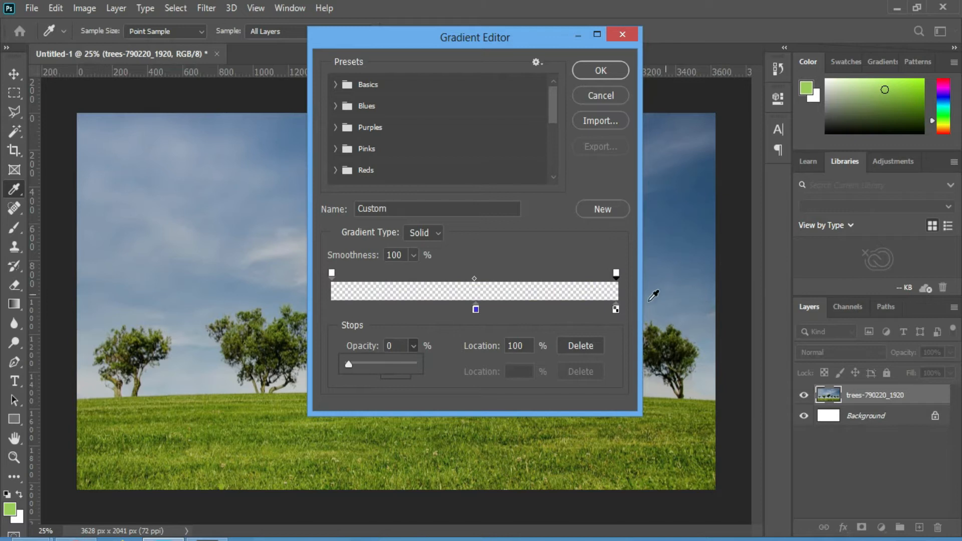
# Move the white color stop to the 78% location and change its color to red (ff0000)
pyautogui.moveTo(615, 309); pyautogui.dragTo(554, 309)
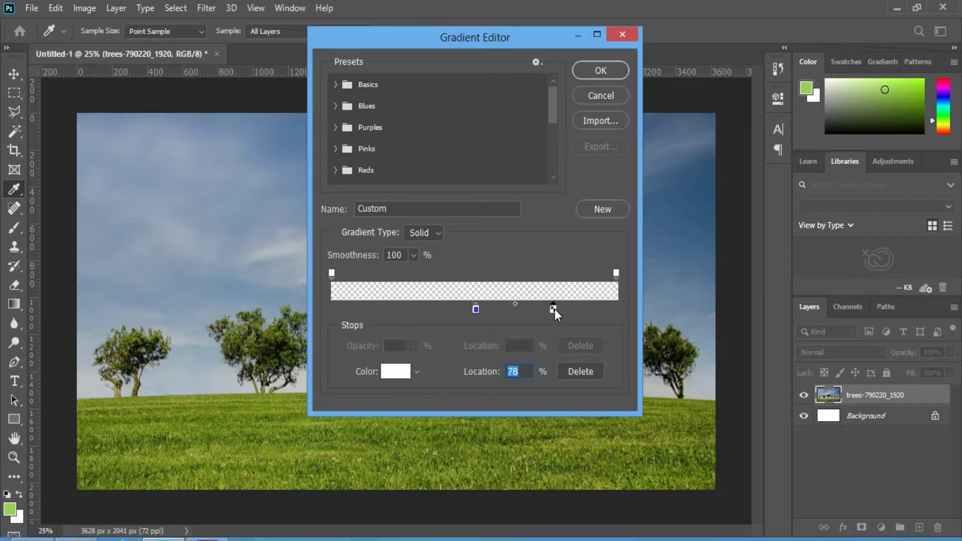
pyautogui.doubleClick(554, 308)
pyautogui.moveTo(752, 189); pyautogui.dragTo(769, 153)
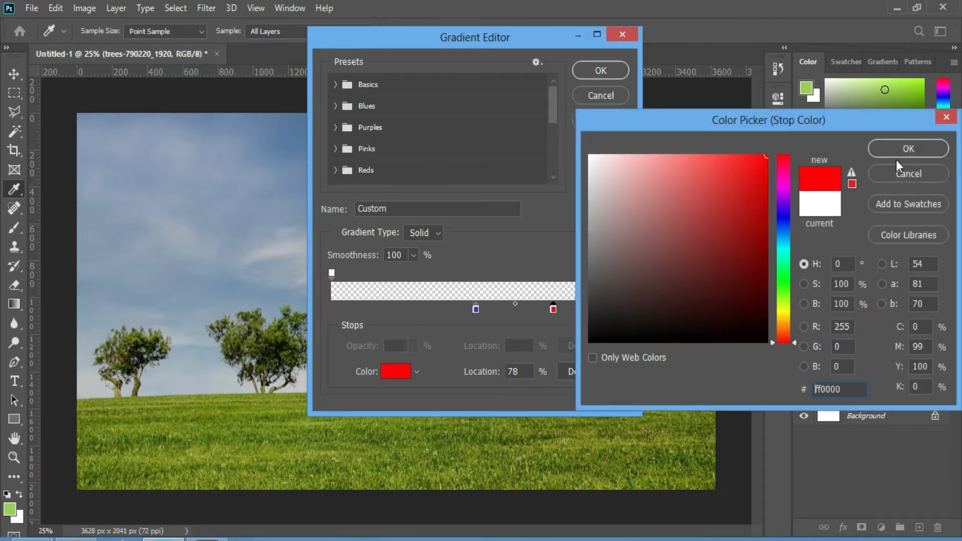
pyautogui.click(907, 148)
# Add opacity stops at 58% and 76% with 100% opacity, and shift the blue and red color stops close to them
pyautogui.click(465, 274)
pyautogui.click(414, 346)
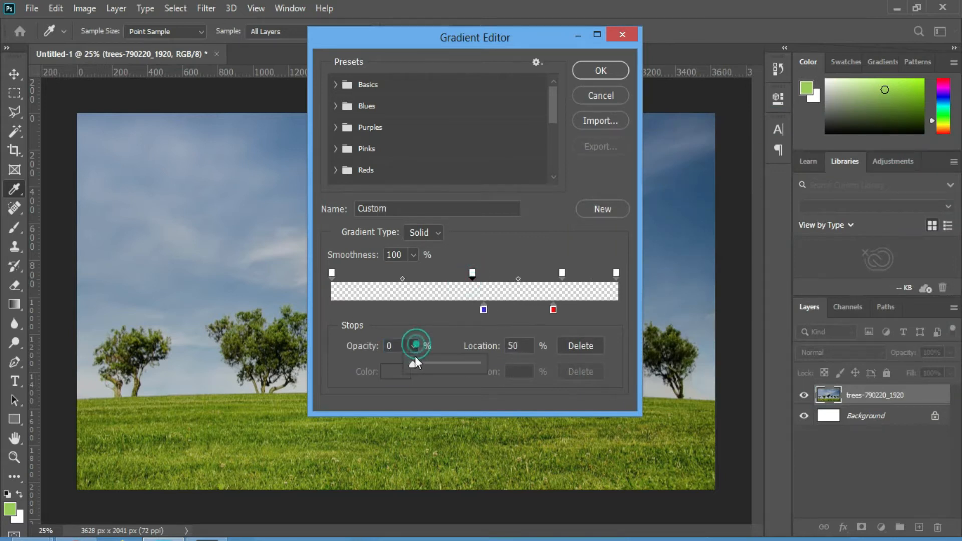
pyautogui.moveTo(416, 364); pyautogui.dragTo(480, 366)
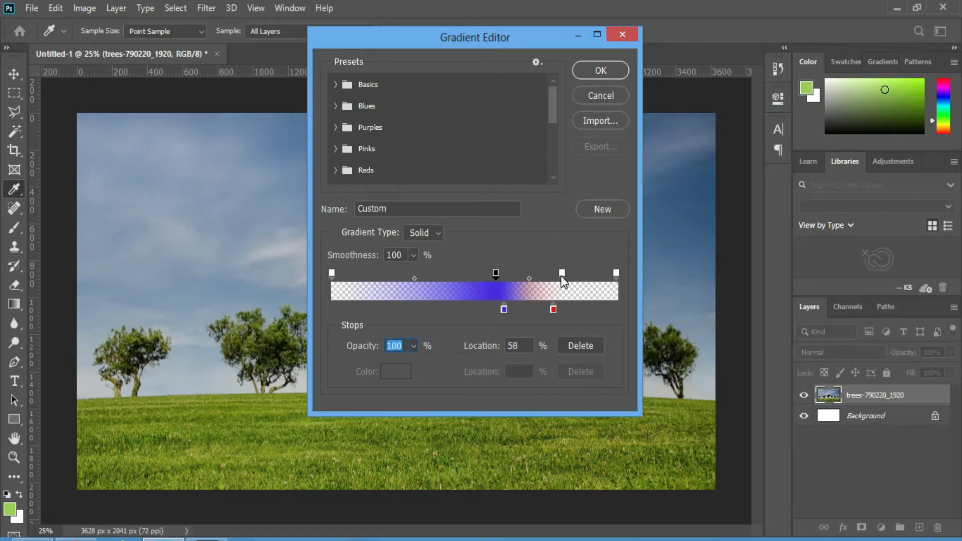
pyautogui.click(562, 273)
pyautogui.click(414, 346)
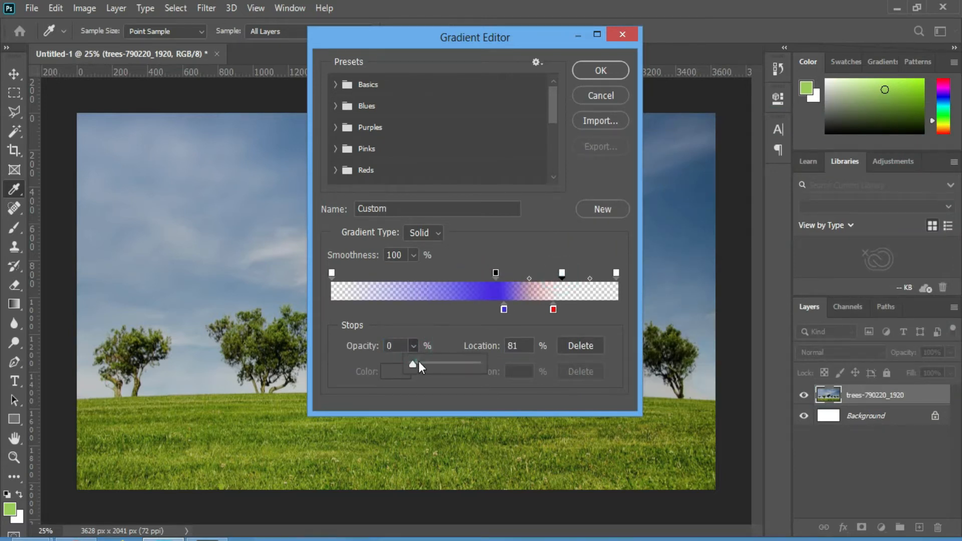
pyautogui.moveTo(414, 362); pyautogui.dragTo(485, 362)
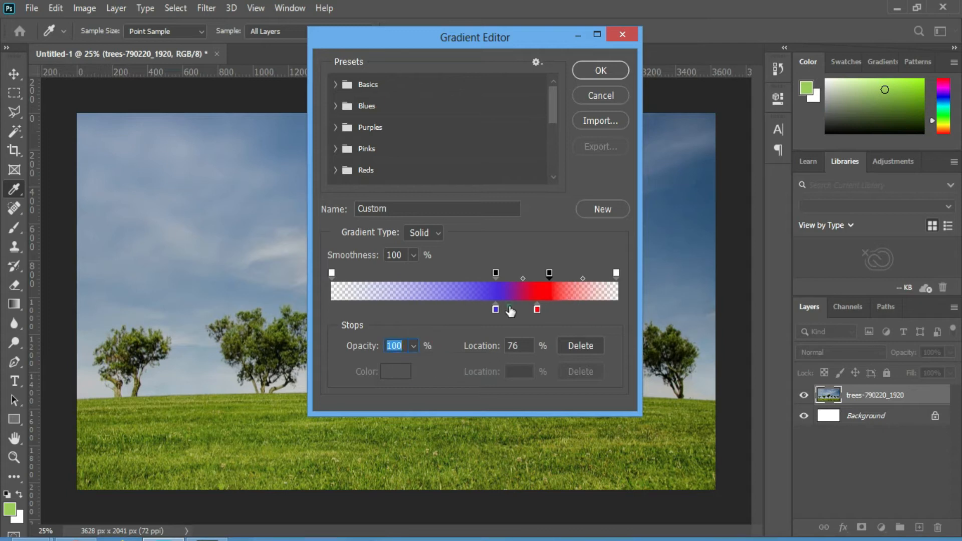
# Add a green color stop at 62% and a yellow (fffc00) one at 68%, and accept the rainbow gradient
pyautogui.click(508, 308)
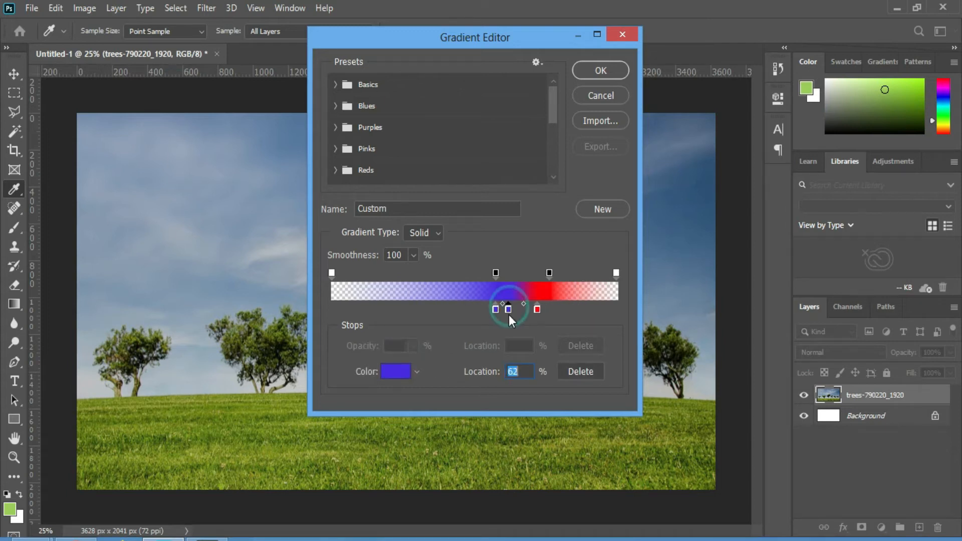
pyautogui.click(396, 374)
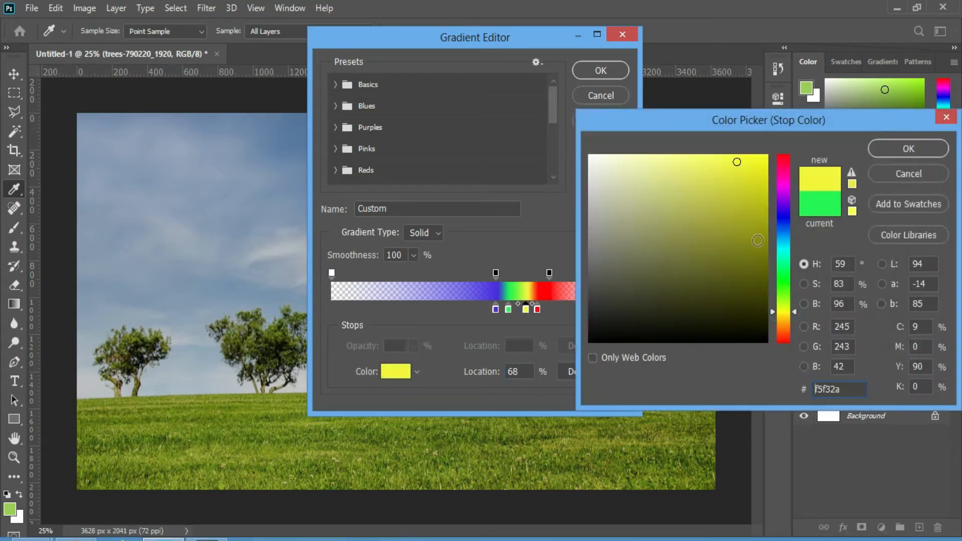
pyautogui.click(741, 193)
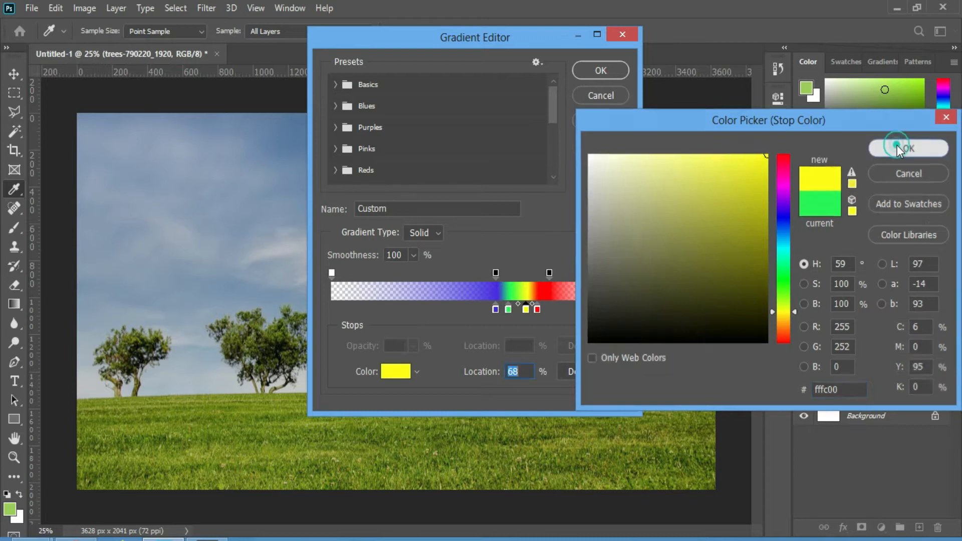
pyautogui.click(897, 148)
pyautogui.click(609, 70)
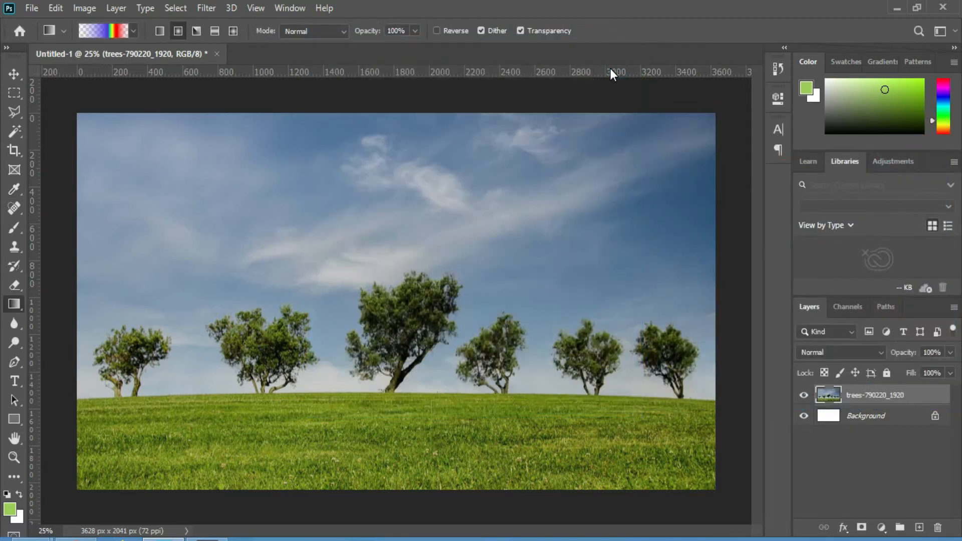
# Draw the radial rainbow gradient around the central tree on a new layer and stretch it into a wide oval over the scene
pyautogui.hotkey('ctrl', 'shift', 'alt', 'n')
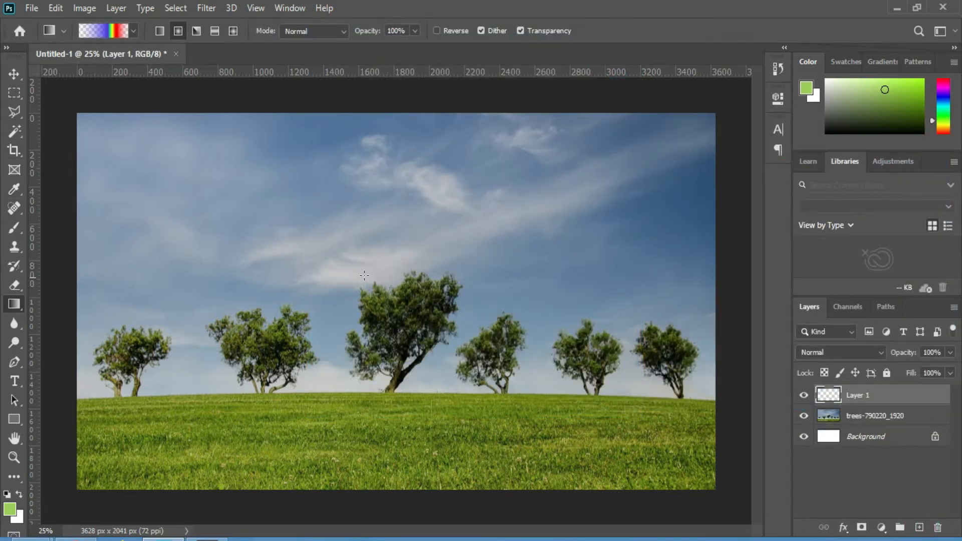
pyautogui.moveTo(388, 358); pyautogui.dragTo(385, 432)
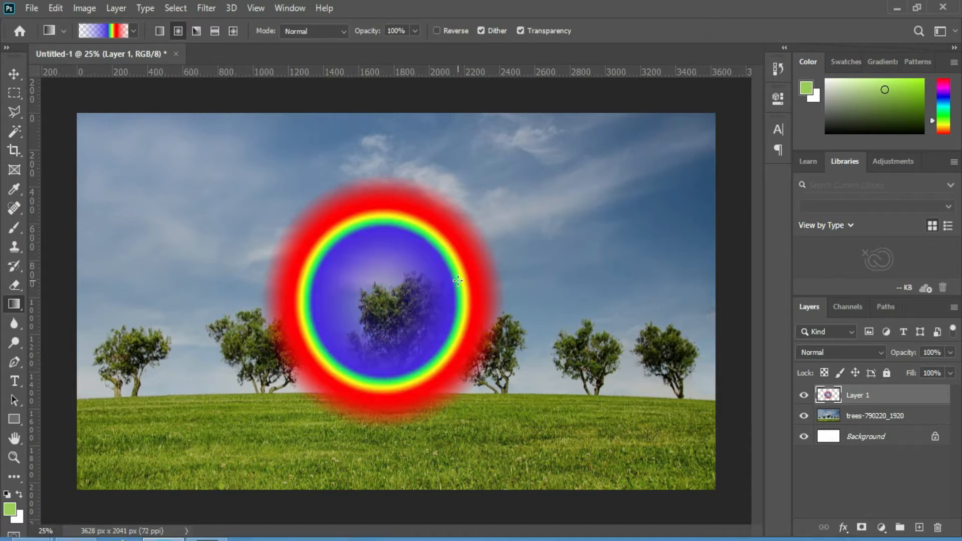
pyautogui.hotkey('ctrl', 't')
pyautogui.moveTo(503, 171); pyautogui.dragTo(561, 146)
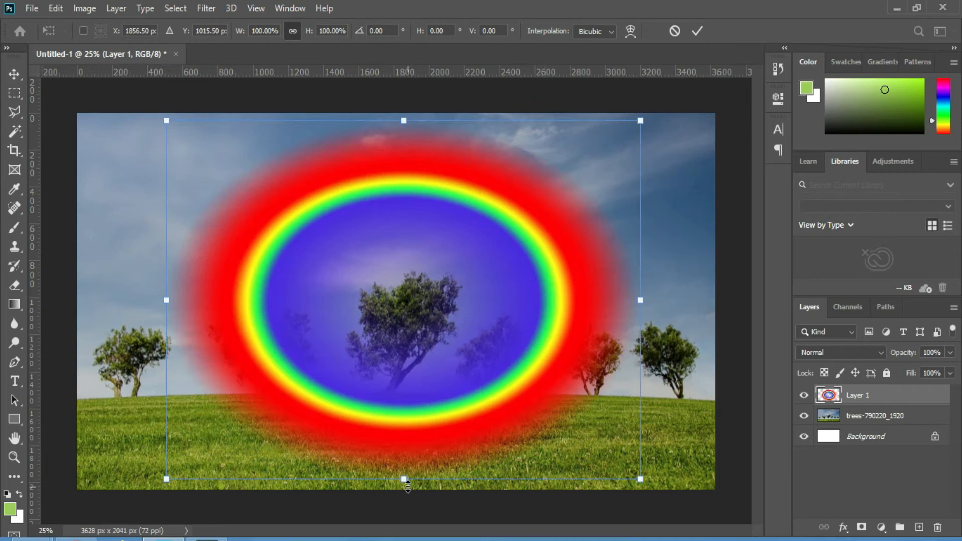
pyautogui.moveTo(404, 471); pyautogui.dragTo(413, 514)
pyautogui.press('Return')
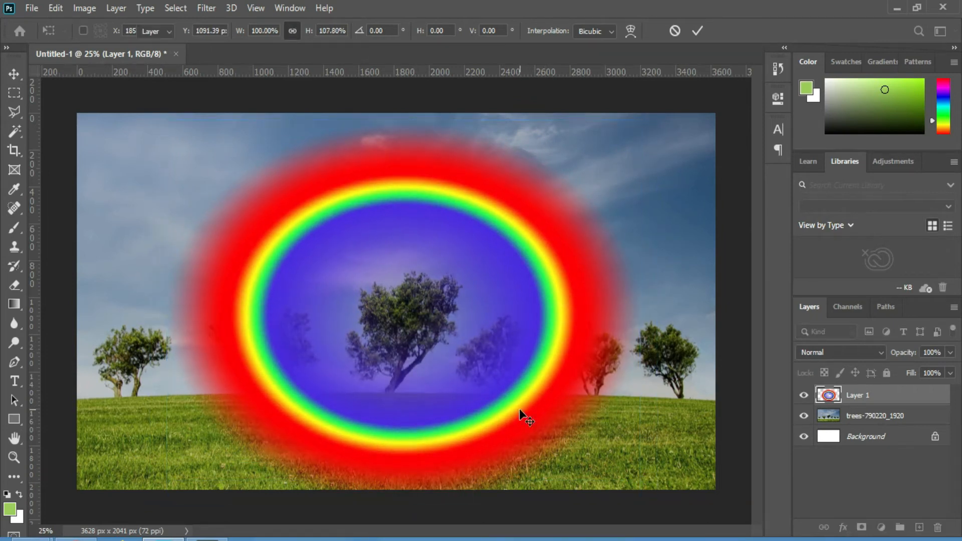
# Set the rainbow layer's blend mode to Screen and add a layer mask to it
pyautogui.click(836, 353)
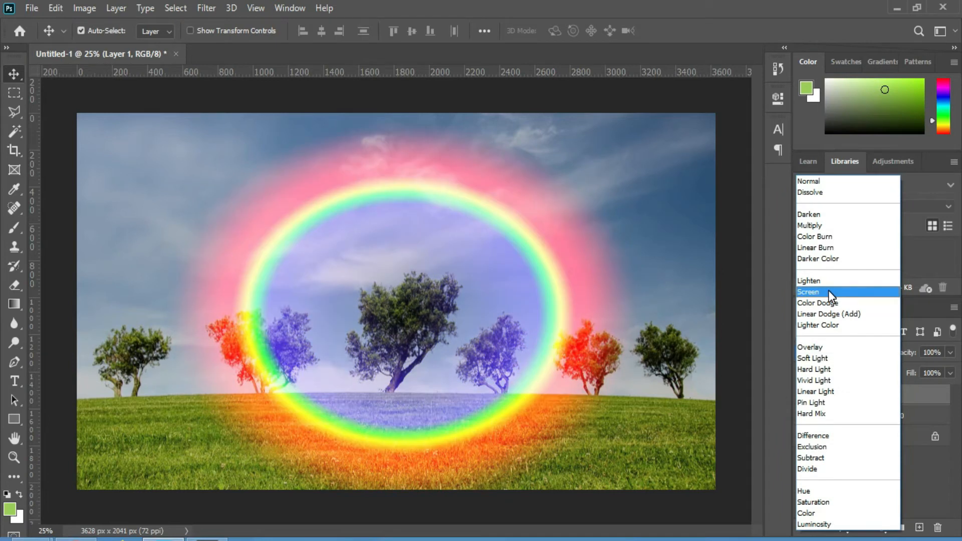
pyautogui.click(828, 291)
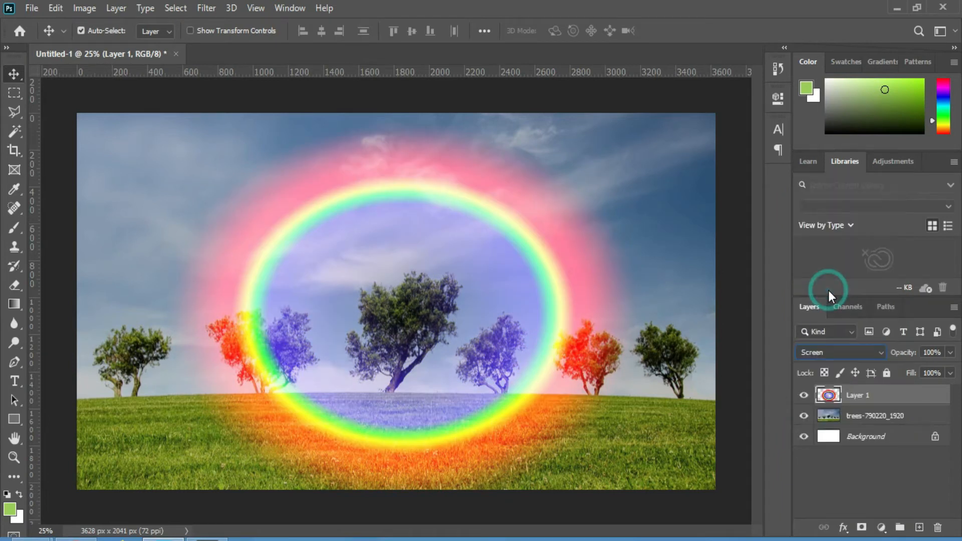
pyautogui.click(862, 528)
# Paint black on the mask with a soft brush, sized 1457 px and reduced to 1100 px, hiding the rainbow's lower half over trees and grass
pyautogui.press('b')
pyautogui.click(102, 31)
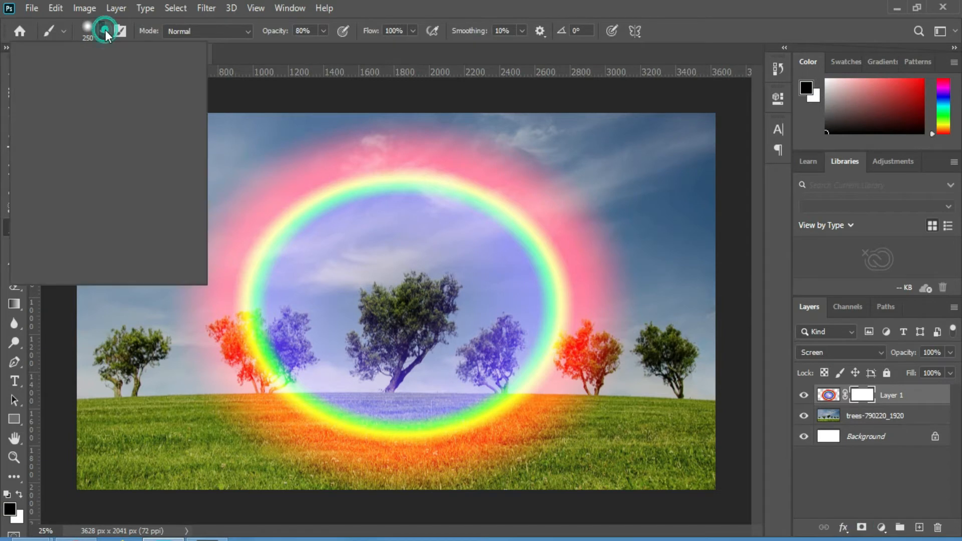
pyautogui.moveTo(154, 78); pyautogui.dragTo(161, 78)
pyautogui.write('1400')
pyautogui.click(245, 56)
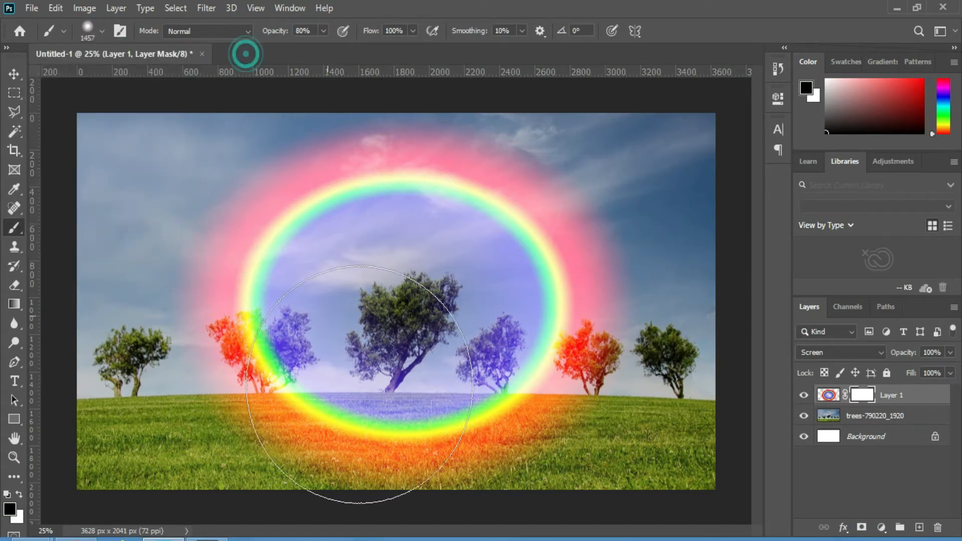
pyautogui.moveTo(355, 428)
pyautogui.mouseDown()
pyautogui.moveTo(518, 466)
pyautogui.moveTo(200, 439)
pyautogui.moveTo(389, 453)
pyautogui.moveTo(294, 436)
pyautogui.moveTo(519, 460)
pyautogui.moveTo(521, 434)
pyautogui.mouseUp()
pyautogui.press('[')
pyautogui.press('[')
pyautogui.press('[')
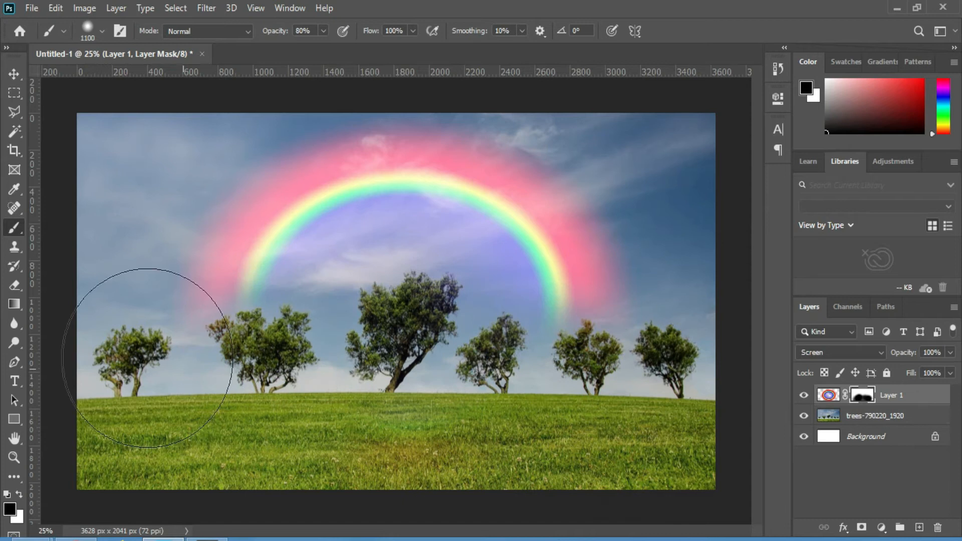
# Set the rainbow layer's opacity to 76%
pyautogui.press('v')
pyautogui.press('7')
pyautogui.press('6')
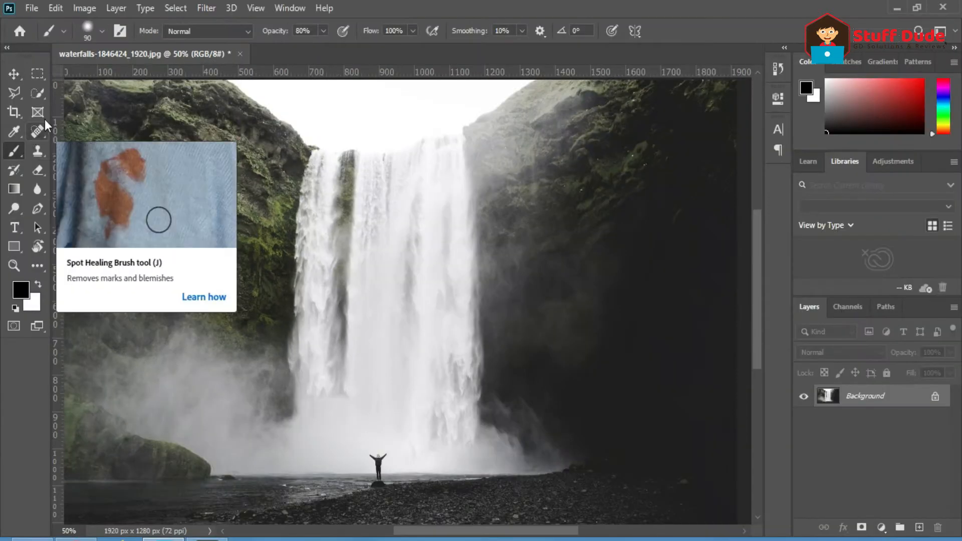
# In the waterfall photo, start a Quick Mask and paint the upper part of the falls with a soft black 90 px brush
pyautogui.click(102, 32)
pyautogui.click(29, 150)
pyautogui.click(14, 327)
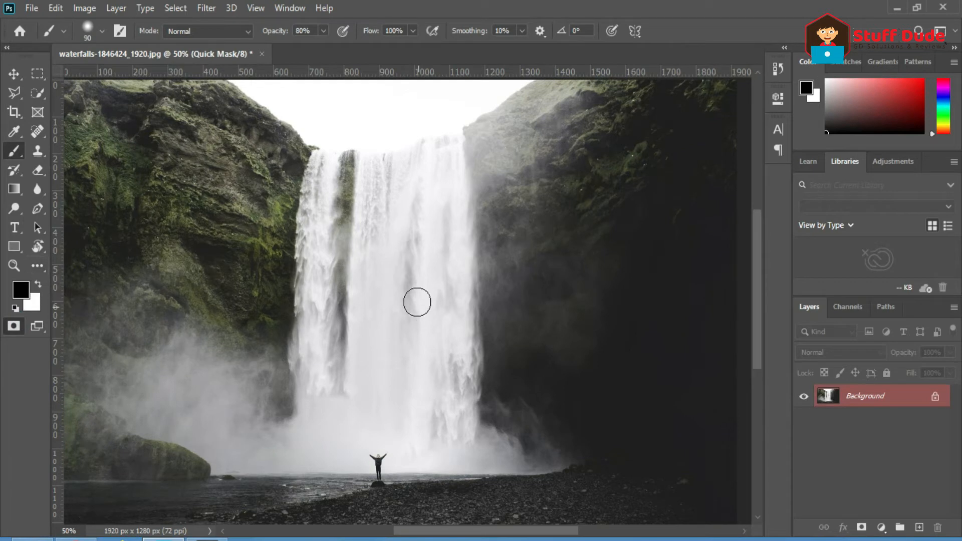
pyautogui.moveTo(322, 169)
pyautogui.mouseDown()
pyautogui.moveTo(323, 194)
pyautogui.moveTo(325, 165)
pyautogui.mouseUp()
pyautogui.keyDown('ctrl'); pyautogui.click(323, 216); pyautogui.keyUp('ctrl')
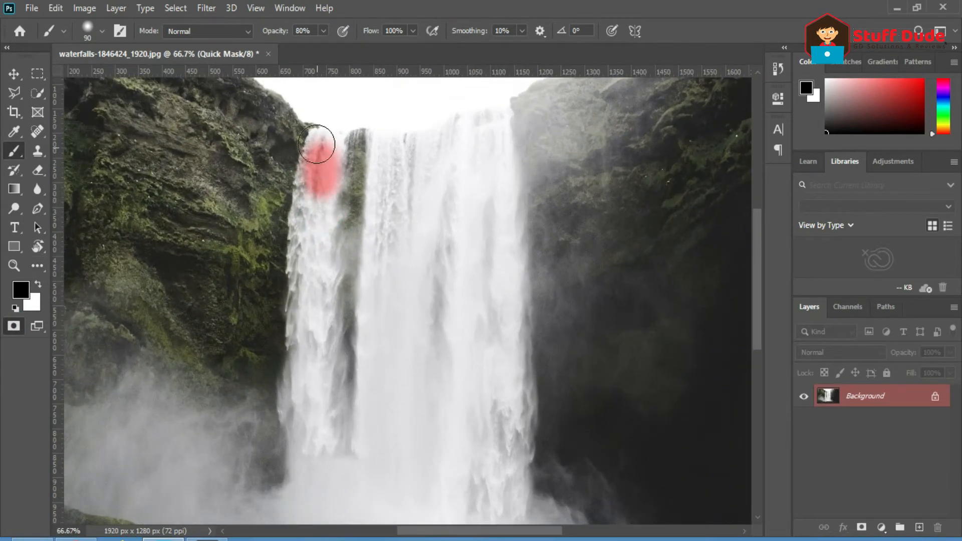
pyautogui.moveTo(324, 155)
pyautogui.mouseDown()
pyautogui.moveTo(321, 145)
pyautogui.moveTo(311, 320)
pyautogui.mouseUp()
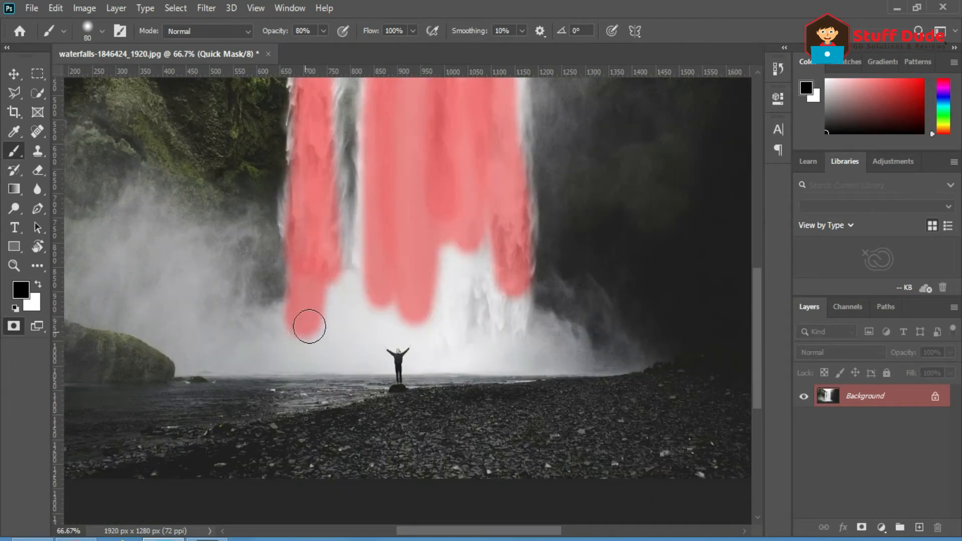
# Fill the remaining gaps and the misty base of the waterfall in the Quick Mask with an 80 px brush, sparing the standing person
pyautogui.moveTo(372, 200); pyautogui.dragTo(359, 277)
pyautogui.moveTo(452, 249); pyautogui.dragTo(480, 277)
pyautogui.moveTo(423, 140); pyautogui.dragTo(423, 214)
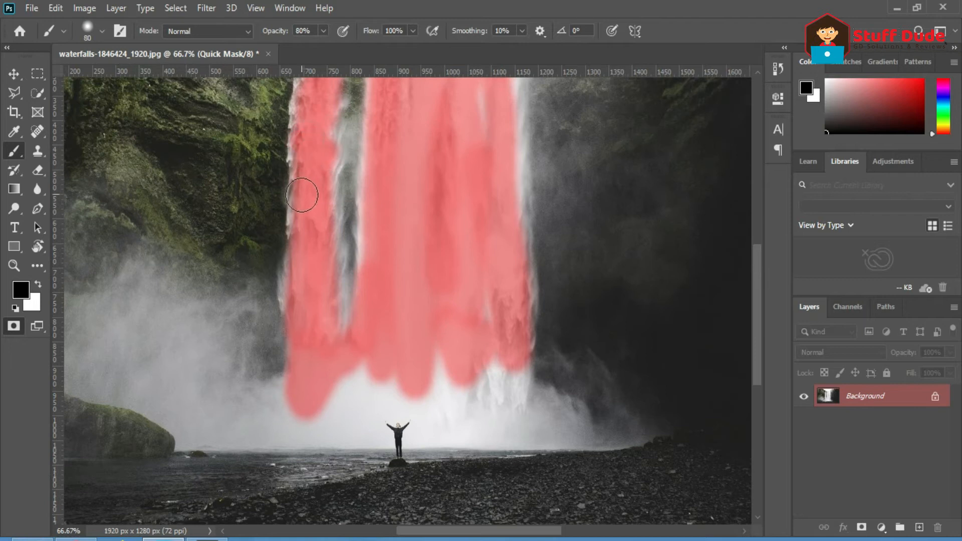
pyautogui.moveTo(498, 204)
pyautogui.mouseDown()
pyautogui.moveTo(512, 309)
pyautogui.moveTo(500, 408)
pyautogui.moveTo(341, 398)
pyautogui.moveTo(483, 357)
pyautogui.moveTo(517, 377)
pyautogui.mouseUp()
pyautogui.hotkey('ctrl', '+')
pyautogui.moveTo(444, 399); pyautogui.dragTo(603, 419)
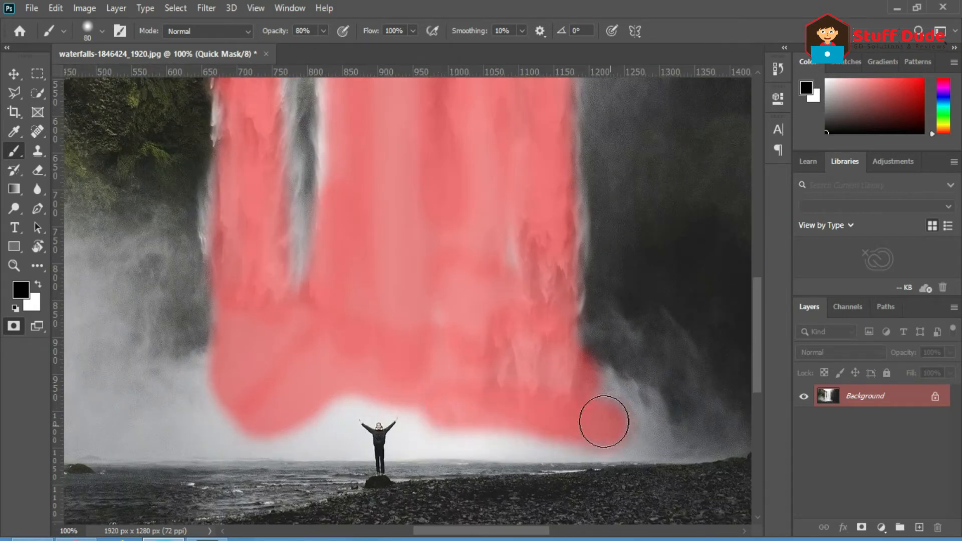
pyautogui.moveTo(347, 389)
pyautogui.mouseDown()
pyautogui.moveTo(329, 415)
pyautogui.moveTo(230, 421)
pyautogui.mouseUp()
# Turn the Quick Mask into an inverted selection and copy the waterfall onto a new layer, checking it with the background temporarily hidden
pyautogui.hotkey('ctrl', '-')
pyautogui.hotkey('ctrl', '-')
pyautogui.hotkey('ctrl', '-')
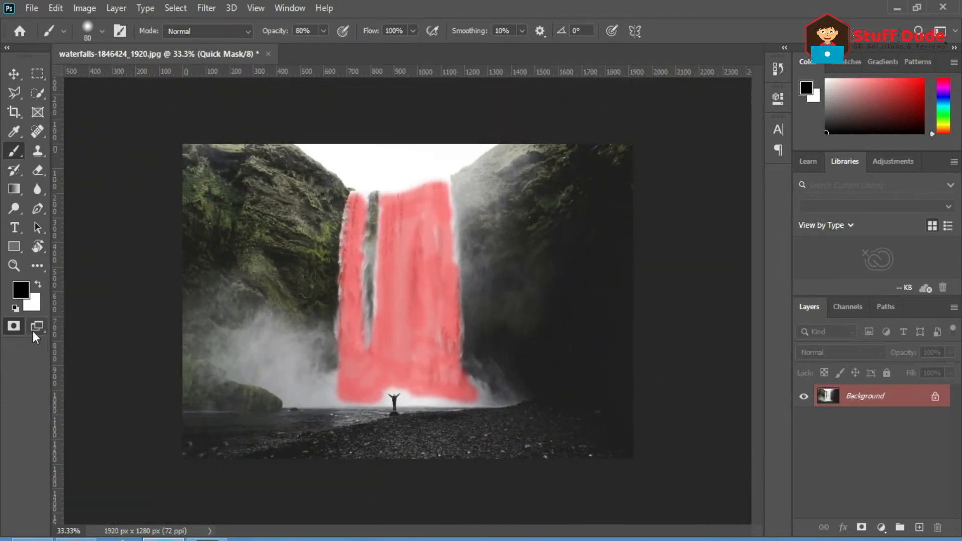
pyautogui.click(13, 328)
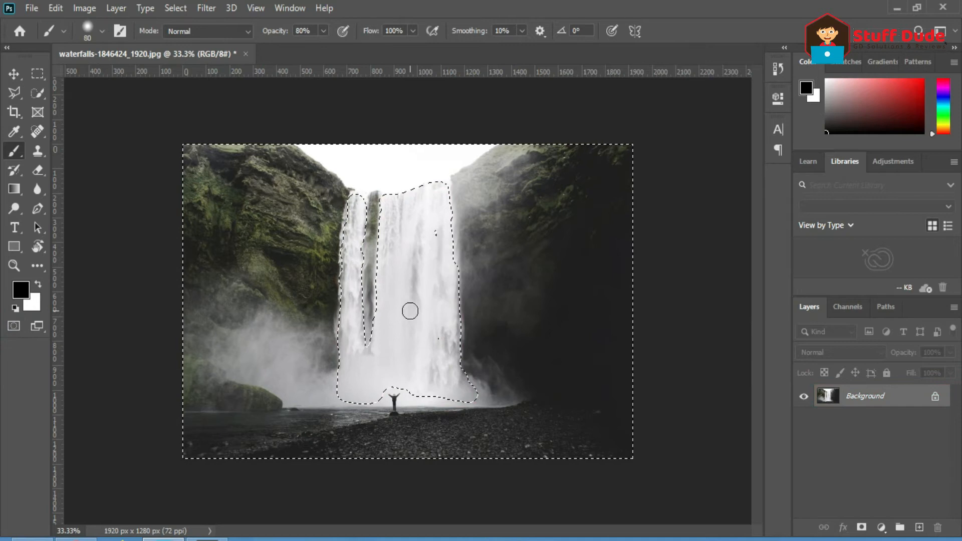
pyautogui.hotkey('ctrl', 'shift', 'i')
pyautogui.hotkey('ctrl', 'j')
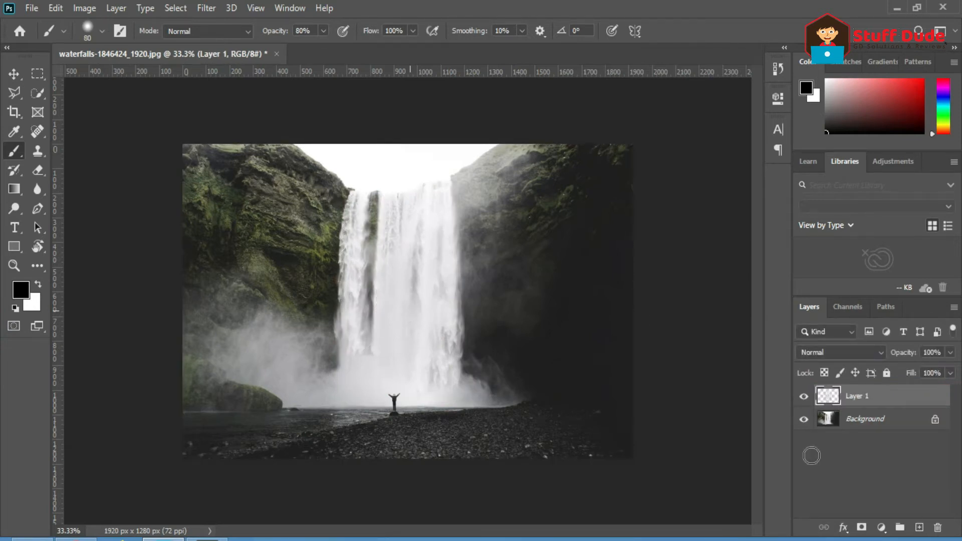
pyautogui.click(803, 419)
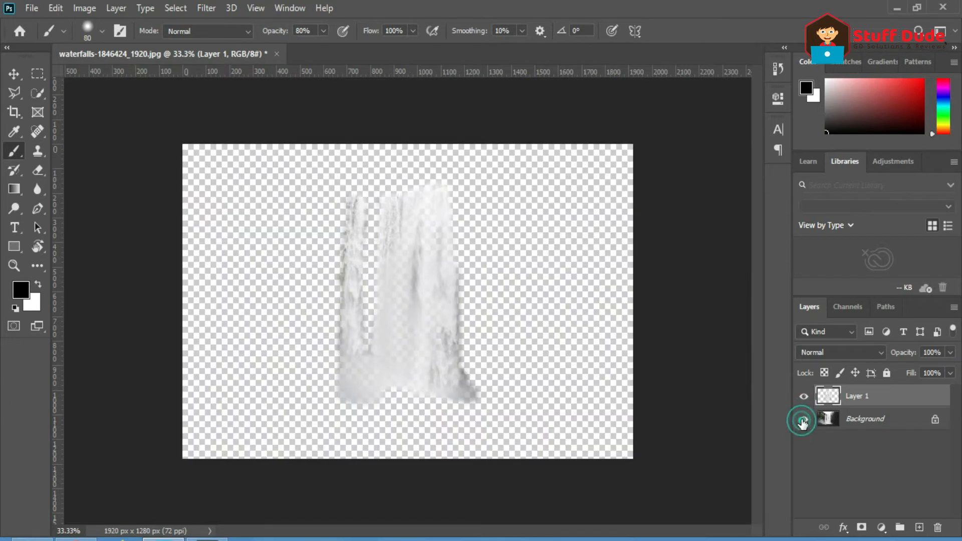
pyautogui.click(804, 422)
# Duplicate the waterfall layer and clip the copy to the original with a clipping mask
pyautogui.hotkey('ctrl', 'j')
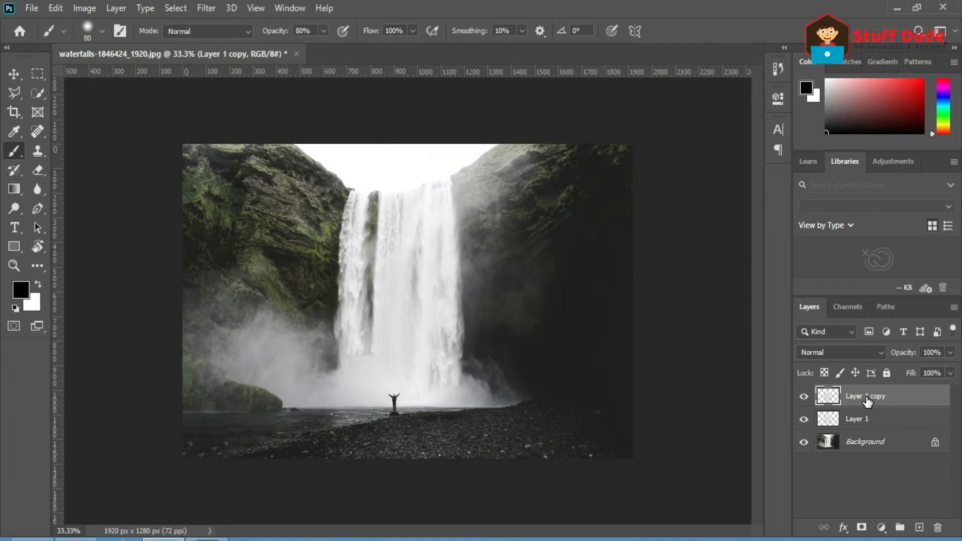
pyautogui.rightClick(866, 401)
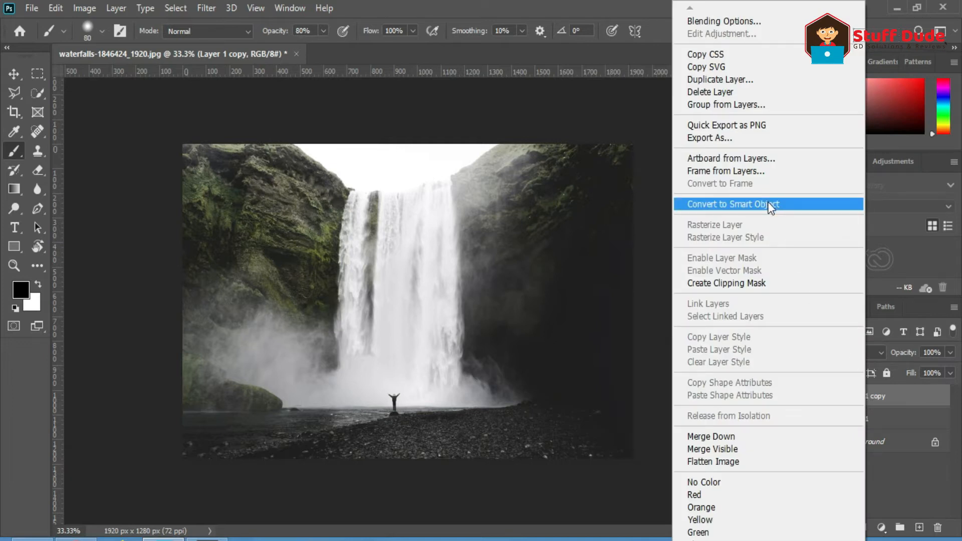
pyautogui.click(751, 282)
# Show the Timeline and create a video timeline for the waterfall document
pyautogui.hotkey('alt', 'w')
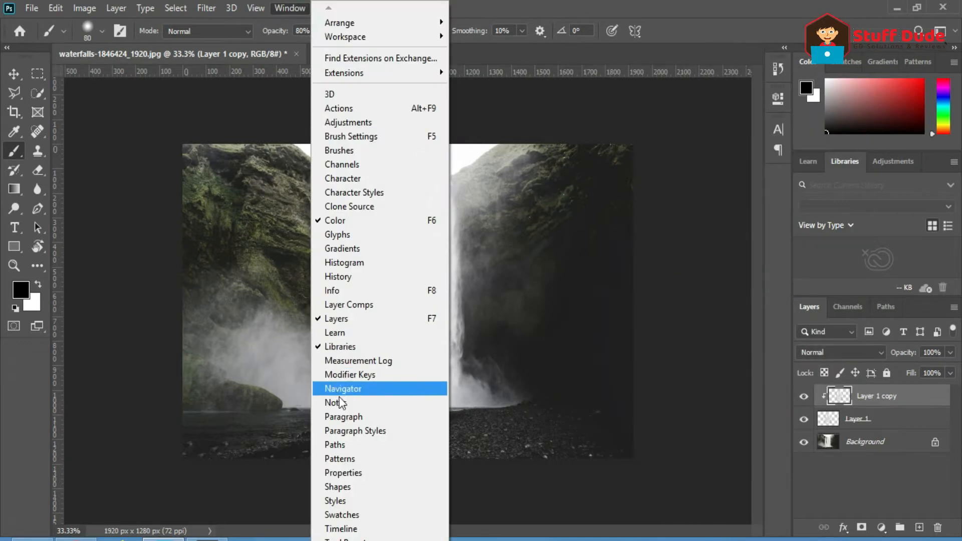
pyautogui.click(340, 528)
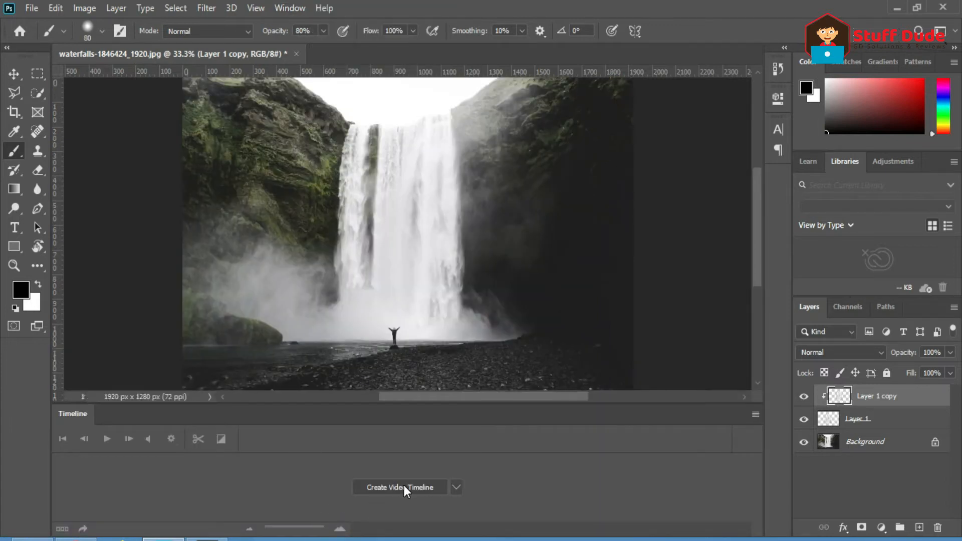
pyautogui.click(455, 487)
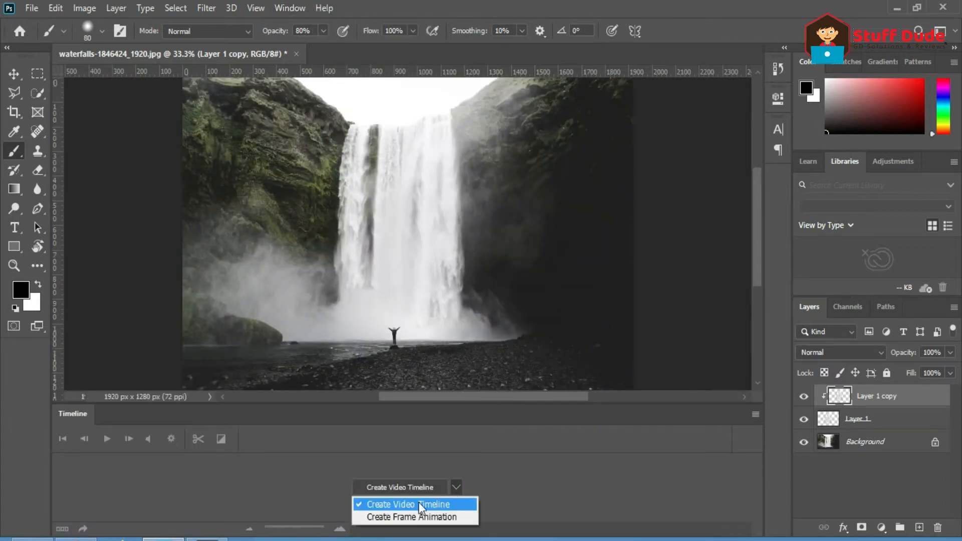
pyautogui.click(400, 486)
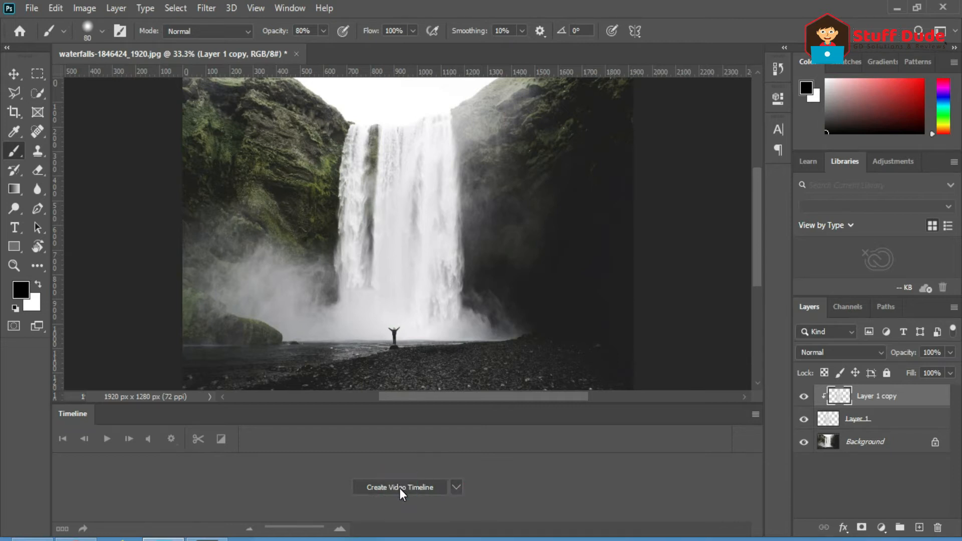
# Expand the Layer 1 copy track and add a Position keyframe at the start of the timeline, 0:00:00:00
pyautogui.click(61, 470)
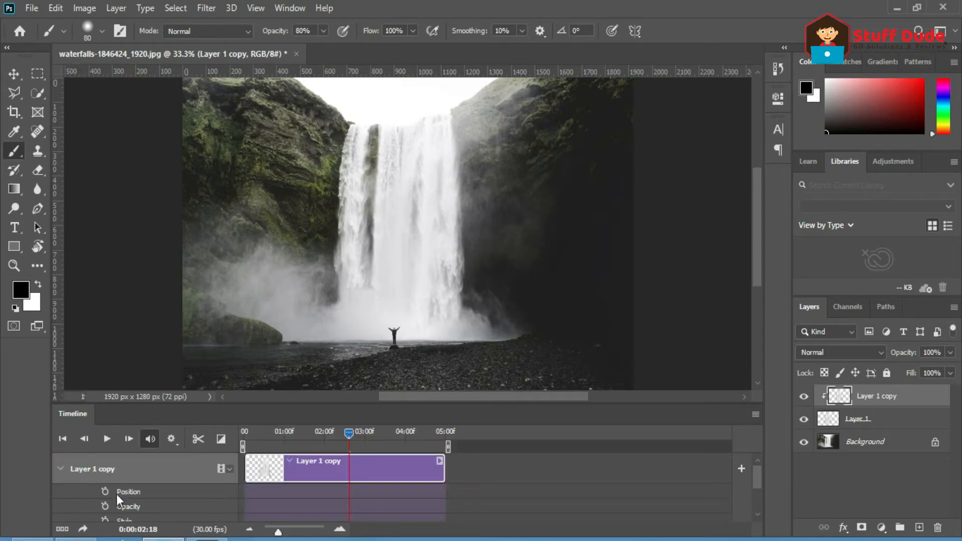
pyautogui.moveTo(282, 435); pyautogui.dragTo(242, 436)
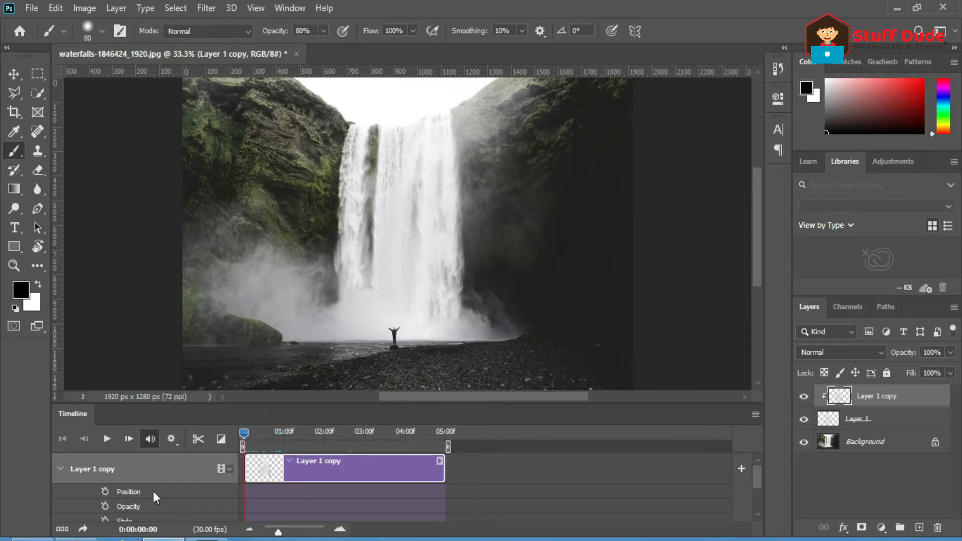
pyautogui.click(105, 493)
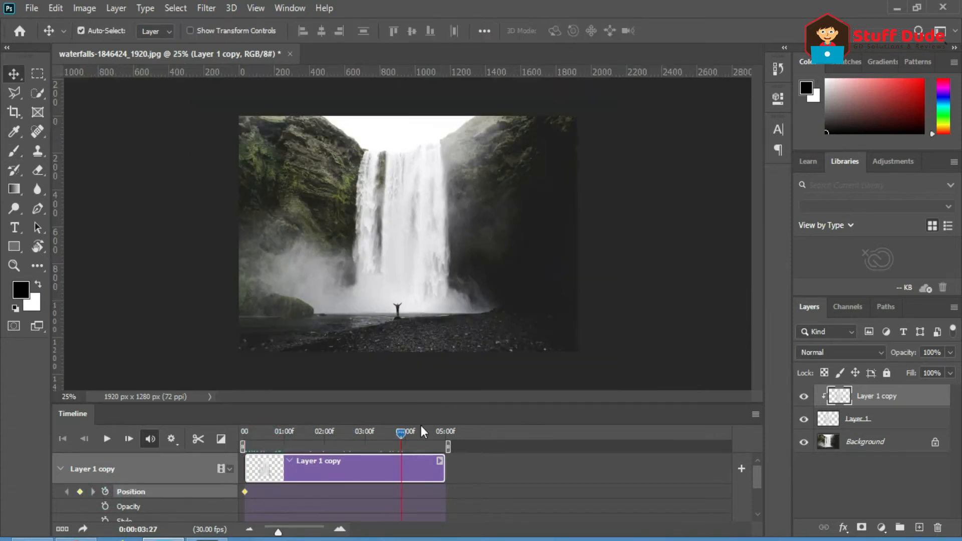
# At 0:00:04:27, stretch the waterfall copy vertically to 184.52% and move it straight down to set the ending Position keyframe
pyautogui.moveTo(422, 429); pyautogui.dragTo(443, 423)
pyautogui.hotkey('ctrl', 't')
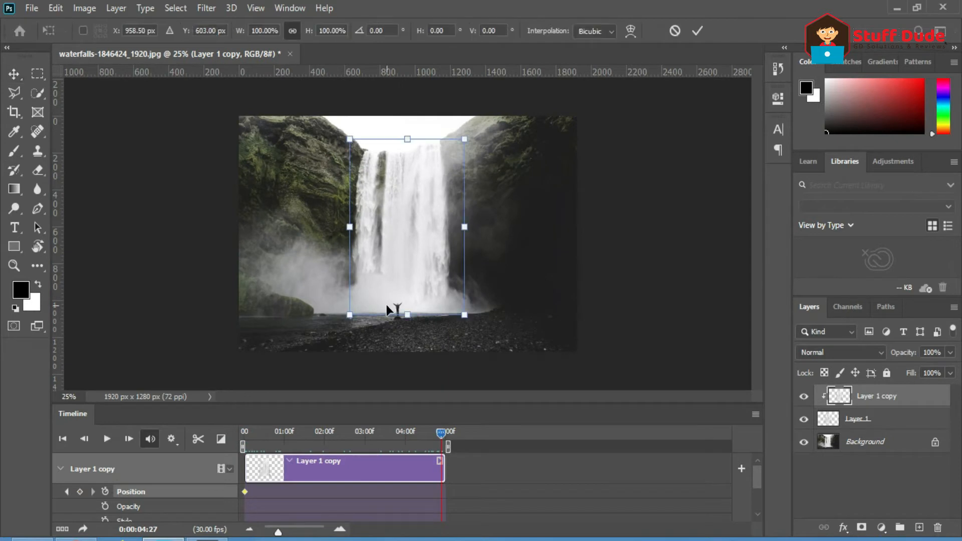
pyautogui.moveTo(406, 314); pyautogui.dragTo(406, 386)
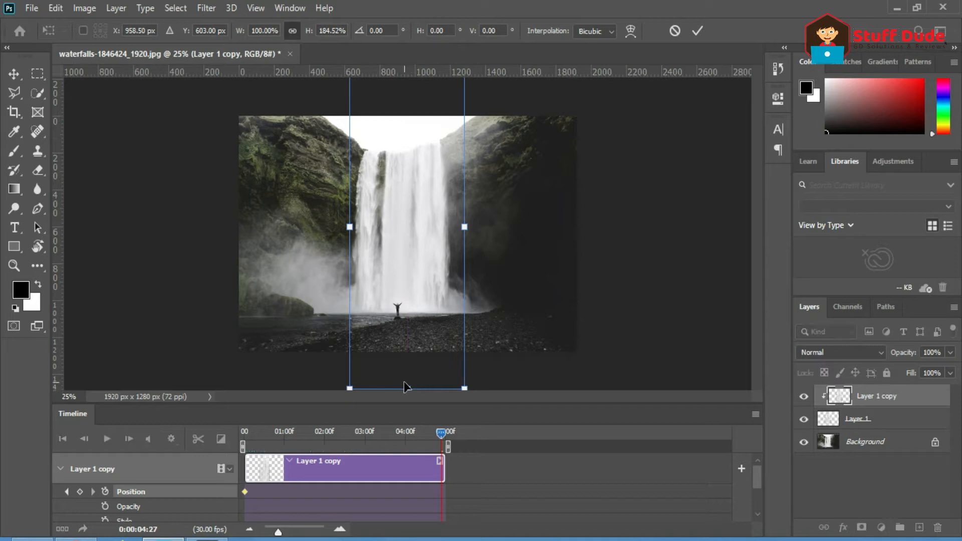
pyautogui.press('Return')
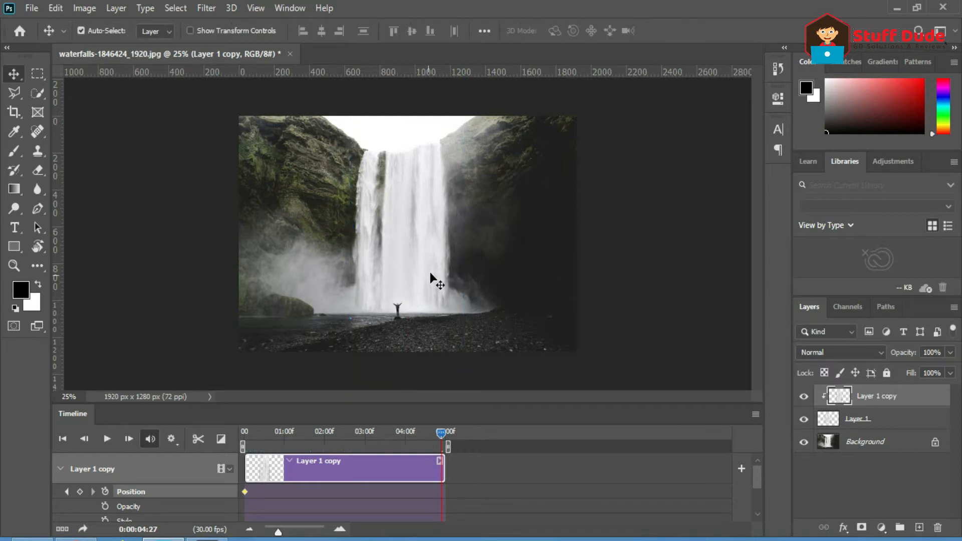
pyautogui.press('ctrl')
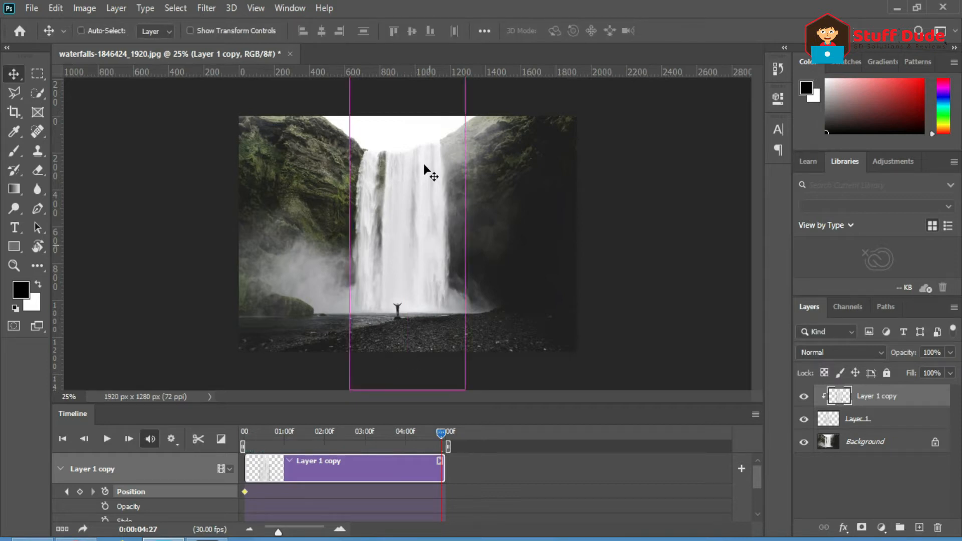
pyautogui.moveTo(400, 179); pyautogui.dragTo(400, 238)
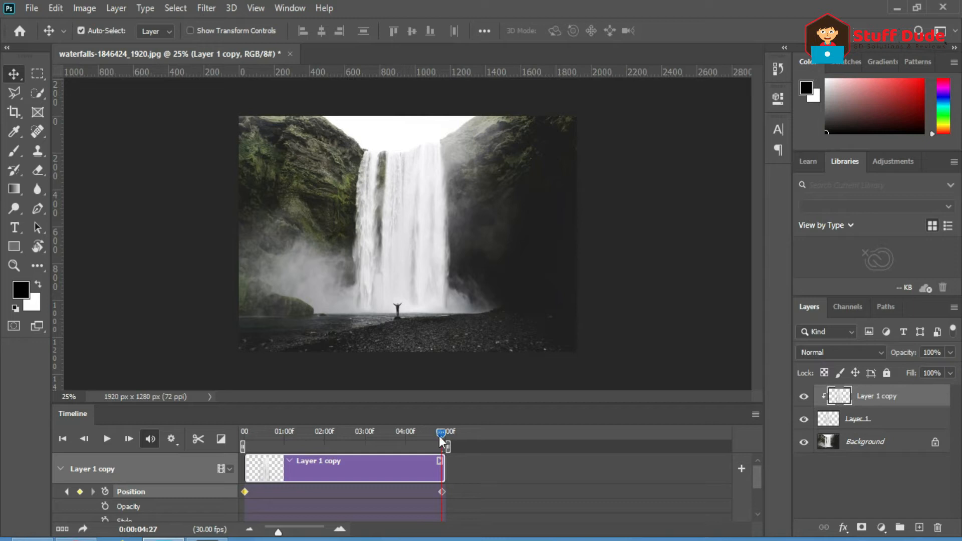
# Play back the waterfall animation from the start of the timeline at a closer zoom
pyautogui.moveTo(441, 436); pyautogui.dragTo(238, 441)
pyautogui.hotkey('ctrl', '+')
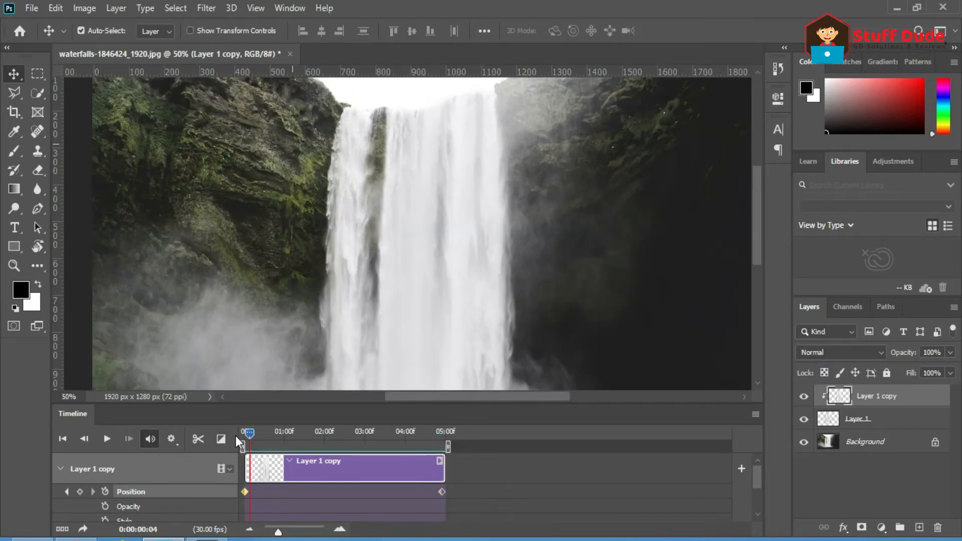
pyautogui.press('space')
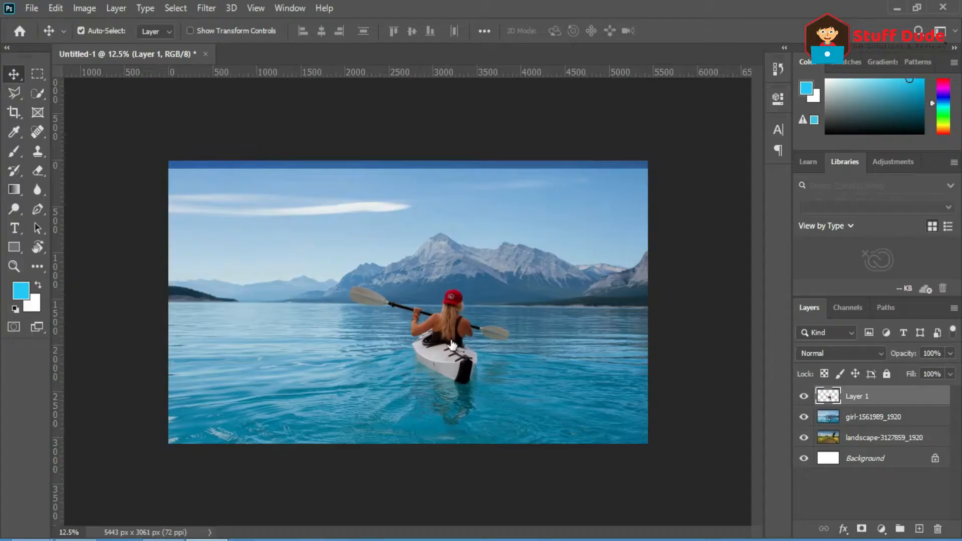
# Try moving the cut-out kayaker on Layer 1 sideways across the lake, and undo the move
pyautogui.moveTo(447, 335); pyautogui.dragTo(546, 335)
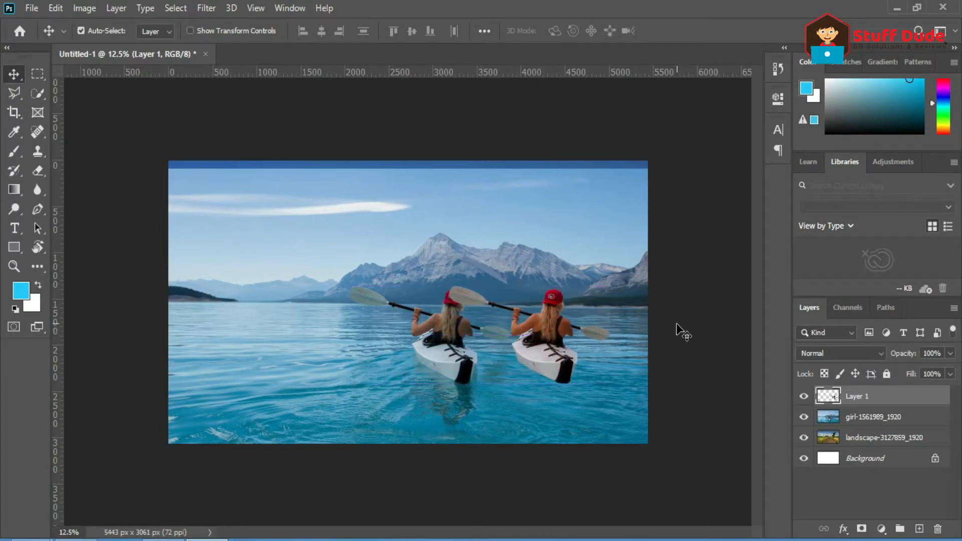
pyautogui.hotkey('ctrl', 'z')
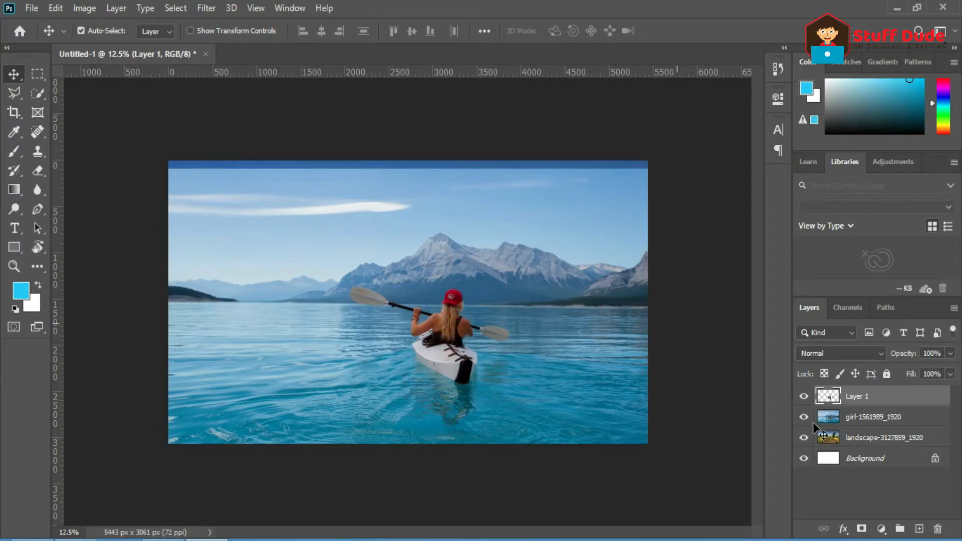
# Hide the kayaker cut-out on Layer 1, and briefly hide the girl-1561989_1920 layer to view the road landscape beneath
pyautogui.click(804, 397)
pyautogui.click(804, 417)
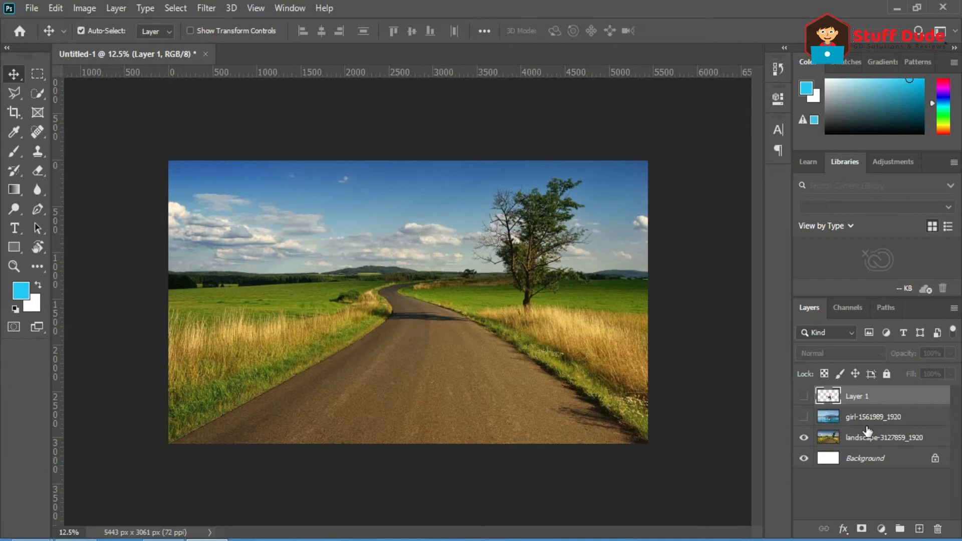
pyautogui.click(804, 417)
# Set the girl-1561989_1920 layer's blend mode to Overlay and add a layer mask to it
pyautogui.click(859, 418)
pyautogui.click(830, 354)
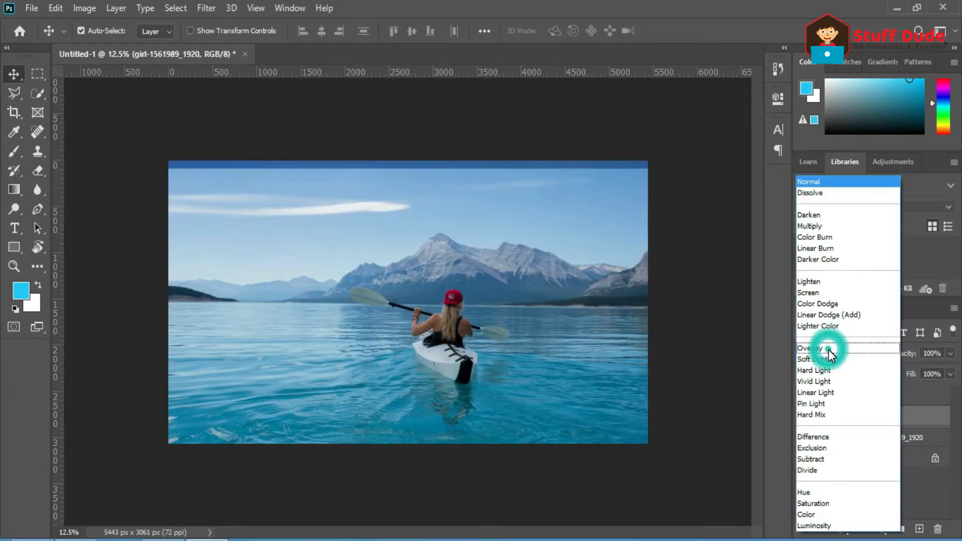
pyautogui.click(828, 348)
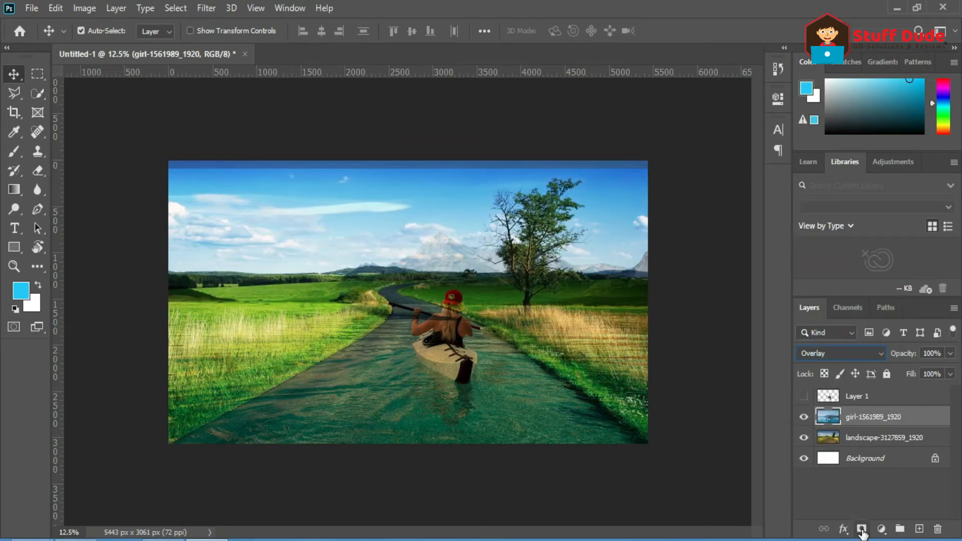
pyautogui.click(862, 530)
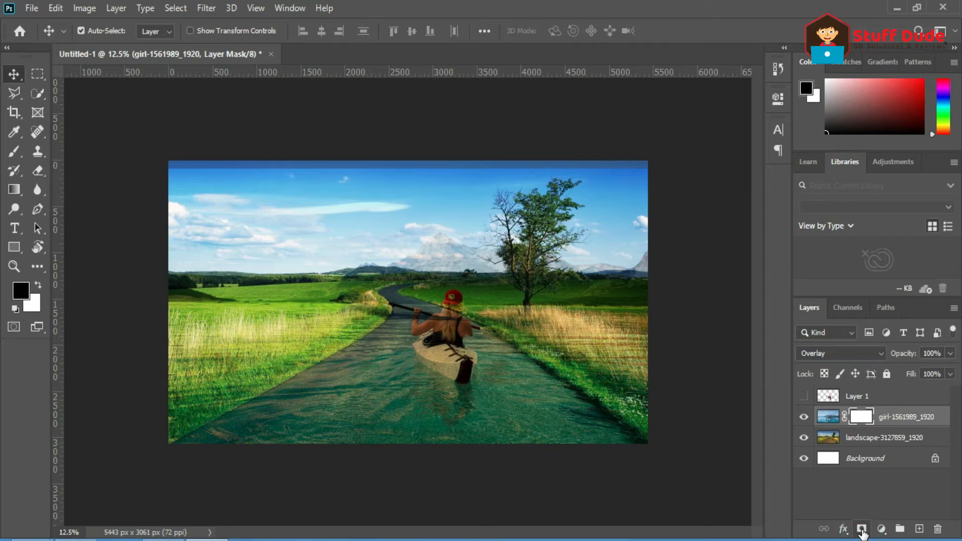
# Brush black on the girl-1561989_1920 layer mask over the sky, fields and roadside grass, keeping the water on the road
pyautogui.click(13, 152)
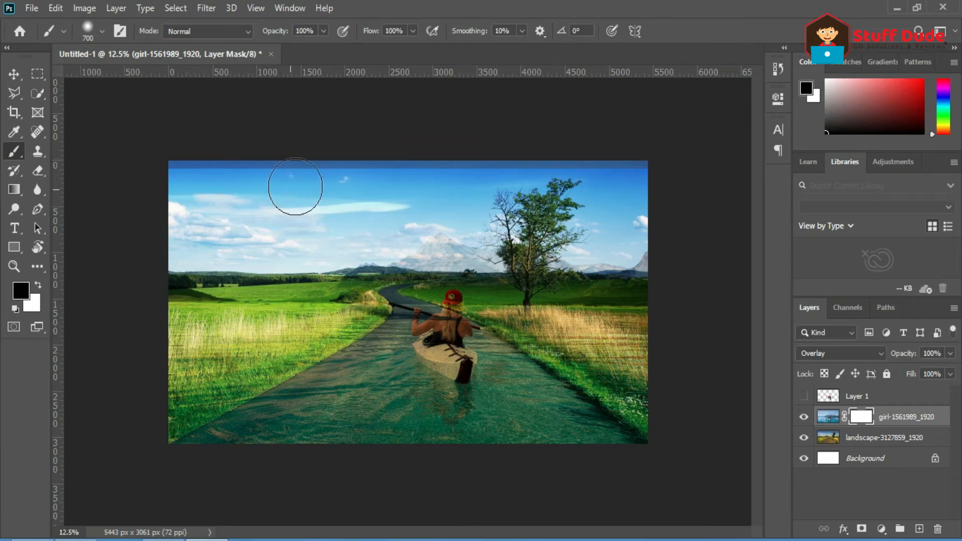
pyautogui.moveTo(204, 183)
pyautogui.mouseDown()
pyautogui.moveTo(230, 175)
pyautogui.moveTo(279, 185)
pyautogui.moveTo(182, 208)
pyautogui.moveTo(301, 222)
pyautogui.moveTo(325, 196)
pyautogui.moveTo(525, 207)
pyautogui.moveTo(439, 205)
pyautogui.moveTo(500, 203)
pyautogui.moveTo(494, 182)
pyautogui.moveTo(549, 213)
pyautogui.moveTo(530, 201)
pyautogui.moveTo(611, 217)
pyautogui.moveTo(512, 231)
pyautogui.mouseUp()
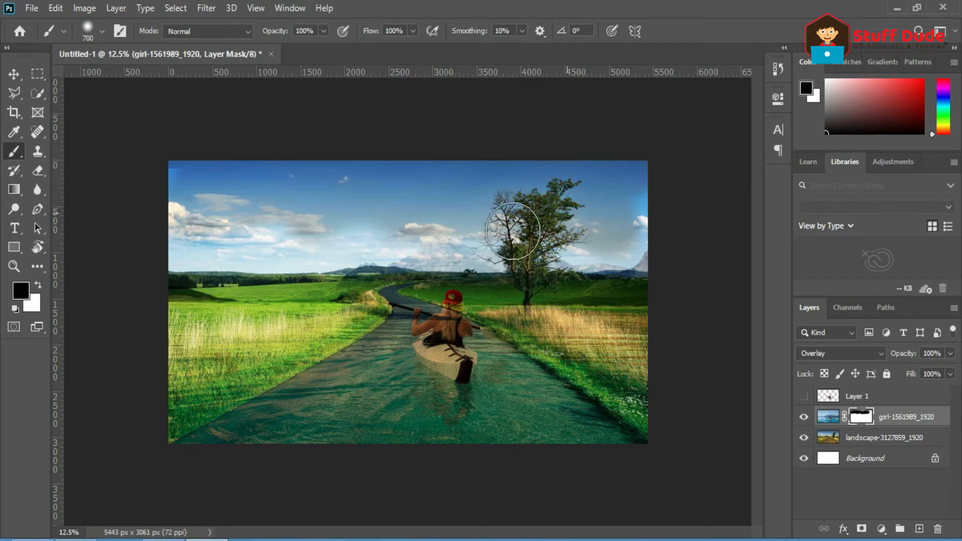
pyautogui.moveTo(513, 231); pyautogui.dragTo(554, 262)
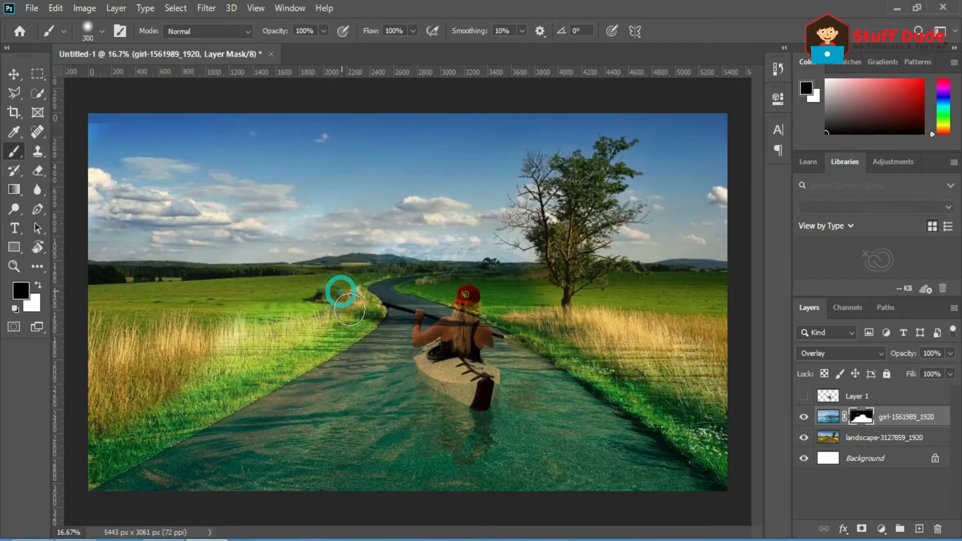
pyautogui.moveTo(341, 293)
pyautogui.mouseDown()
pyautogui.moveTo(255, 339)
pyautogui.moveTo(272, 305)
pyautogui.moveTo(247, 318)
pyautogui.moveTo(251, 342)
pyautogui.moveTo(218, 385)
pyautogui.moveTo(96, 443)
pyautogui.mouseUp()
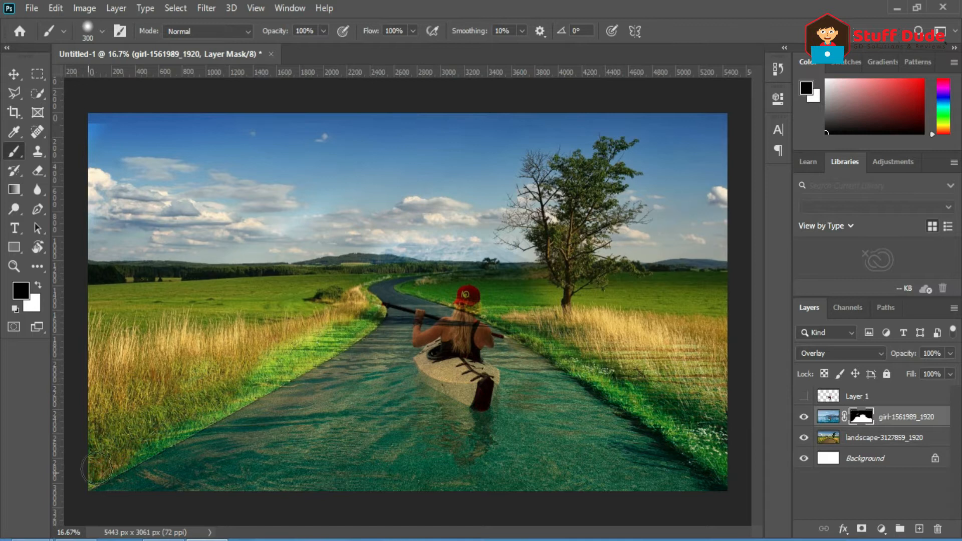
pyautogui.moveTo(214, 338)
pyautogui.mouseDown()
pyautogui.moveTo(207, 399)
pyautogui.moveTo(299, 349)
pyautogui.moveTo(350, 298)
pyautogui.moveTo(365, 315)
pyautogui.moveTo(327, 304)
pyautogui.moveTo(324, 331)
pyautogui.moveTo(117, 463)
pyautogui.moveTo(86, 467)
pyautogui.mouseUp()
pyautogui.moveTo(416, 286)
pyautogui.mouseDown()
pyautogui.moveTo(477, 272)
pyautogui.moveTo(505, 276)
pyautogui.moveTo(557, 330)
pyautogui.moveTo(627, 368)
pyautogui.moveTo(730, 471)
pyautogui.mouseUp()
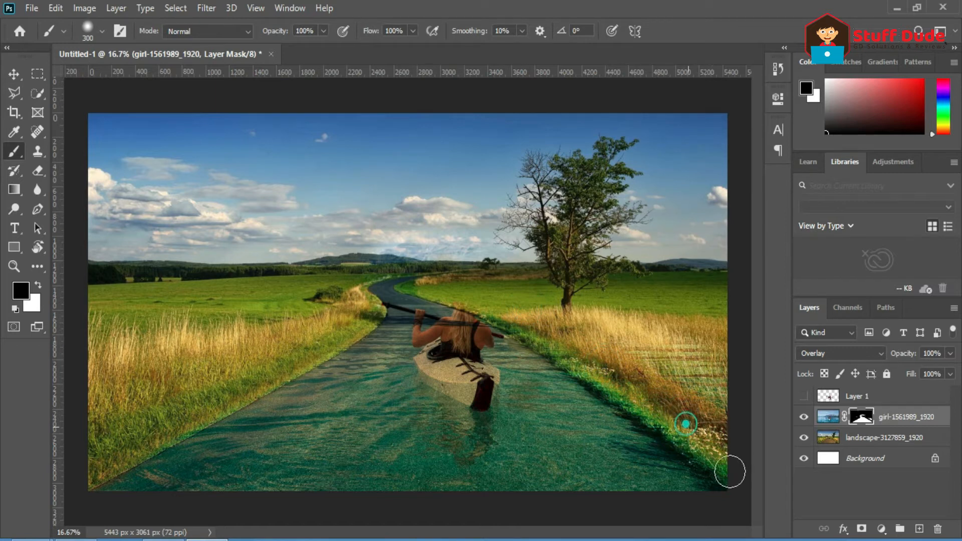
# Show the kayaker cut-out on Layer 1 again
pyautogui.press('v')
pyautogui.hotkey('ctrl', '-')
pyautogui.click(804, 397)
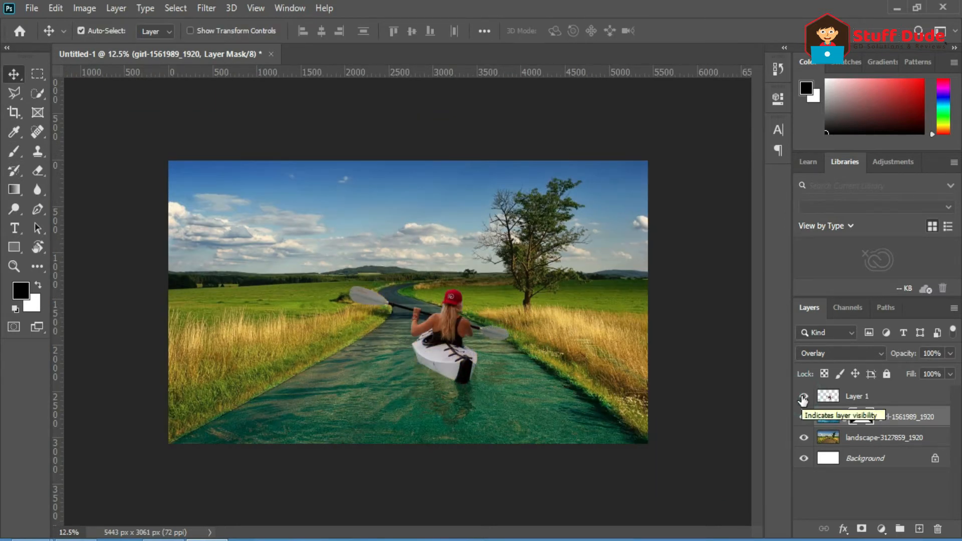
# Duplicate the landscape-3127859_1920 layer, place the copy above the girl-1561989_1920 layer and set its blend mode to Color
pyautogui.click(919, 443)
pyautogui.hotkey('ctrl', 'j')
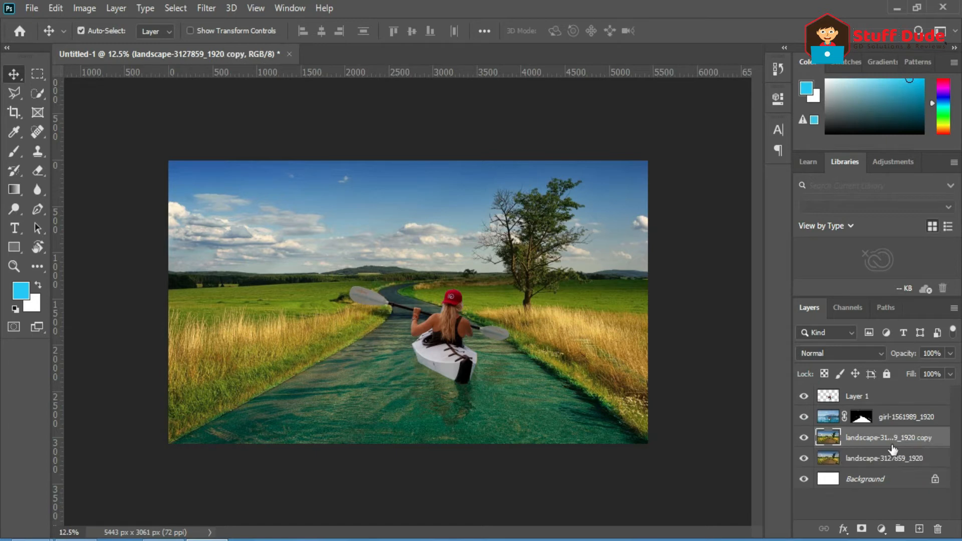
pyautogui.moveTo(875, 443); pyautogui.dragTo(861, 416)
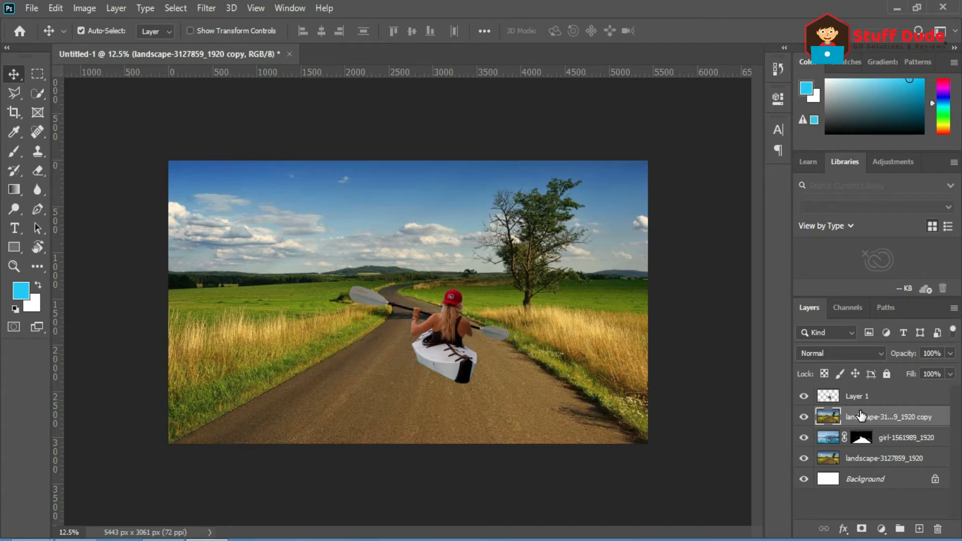
pyautogui.click(840, 353)
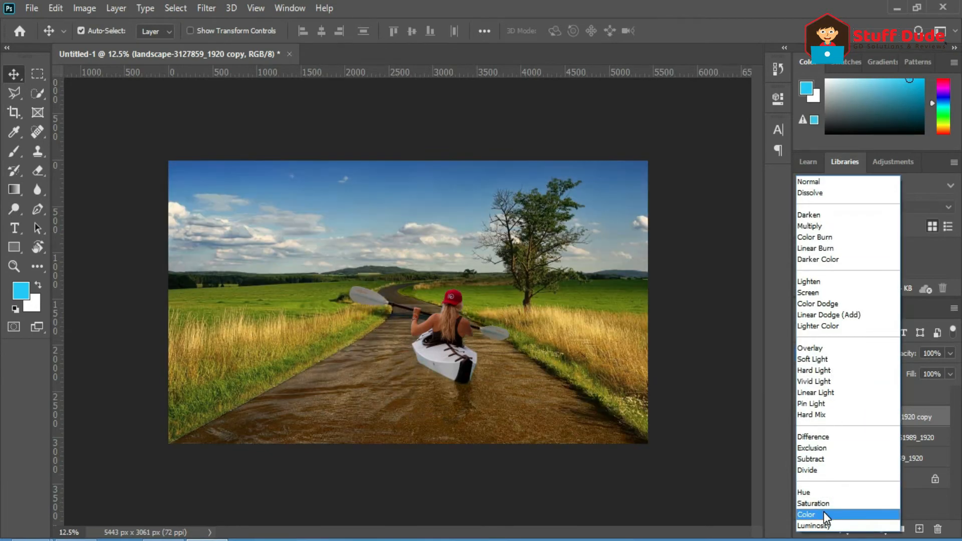
pyautogui.click(823, 513)
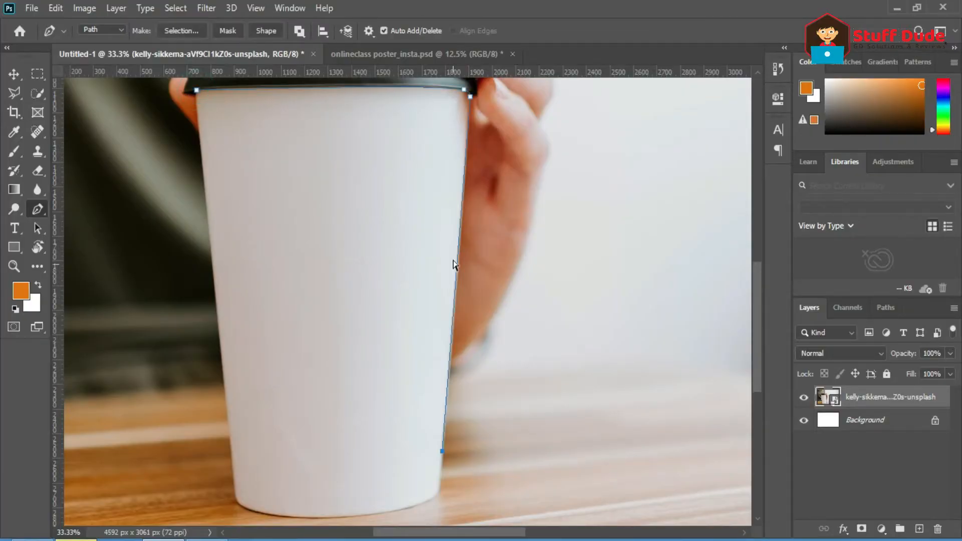
# Finish the pen path around the cup's white body, convert it to a selection and copy it to a new layer
pyautogui.hotkey('ctrl', 'z')
pyautogui.click(466, 177)
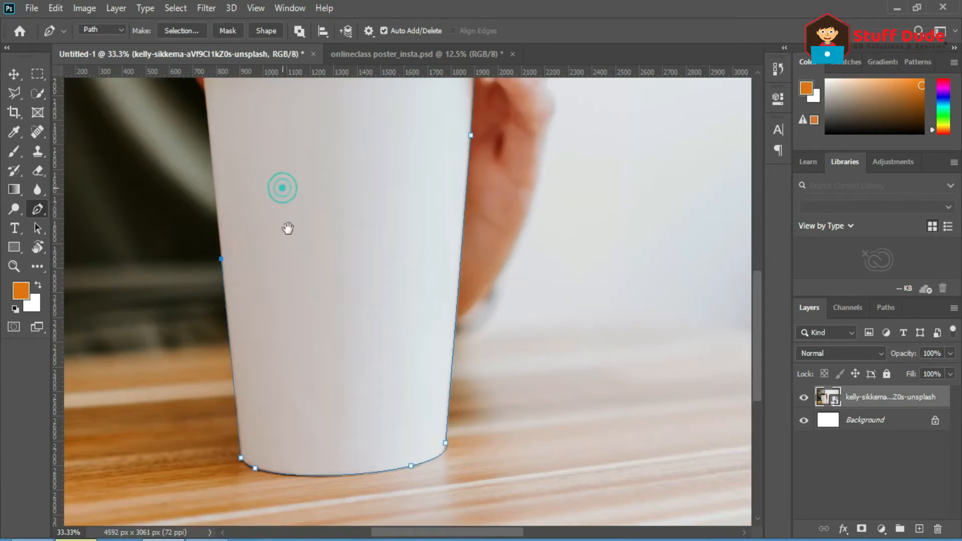
pyautogui.click(208, 89)
pyautogui.rightClick(412, 179)
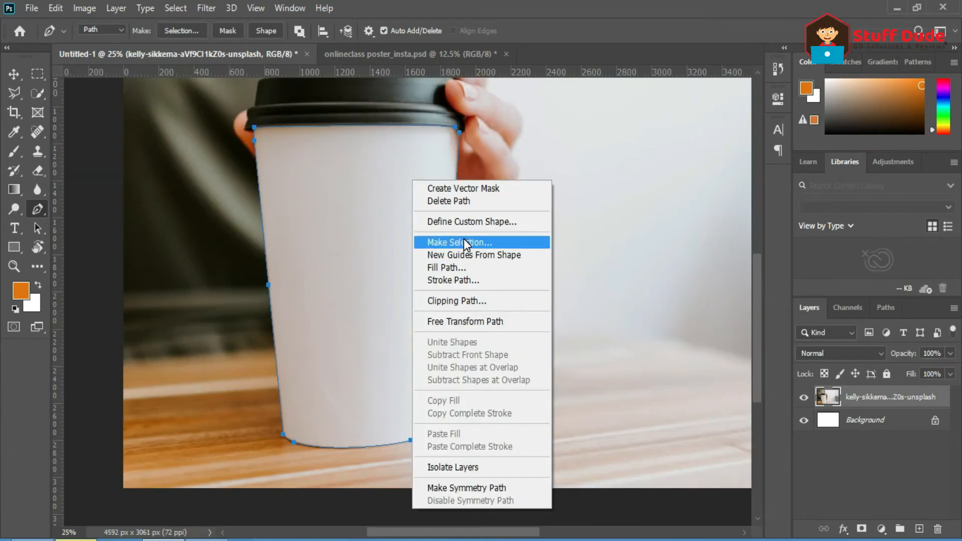
pyautogui.click(462, 242)
pyautogui.press('Return')
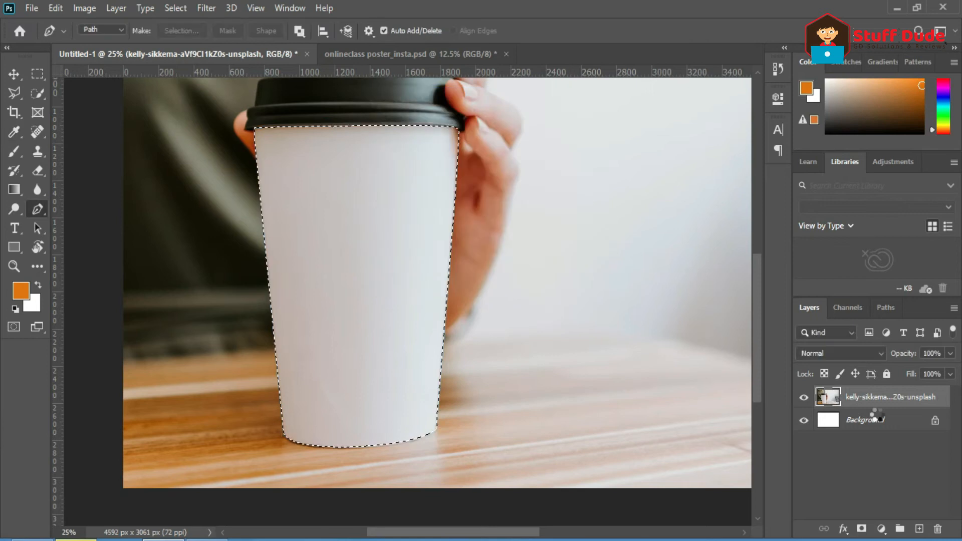
pyautogui.hotkey('ctrl', 'j')
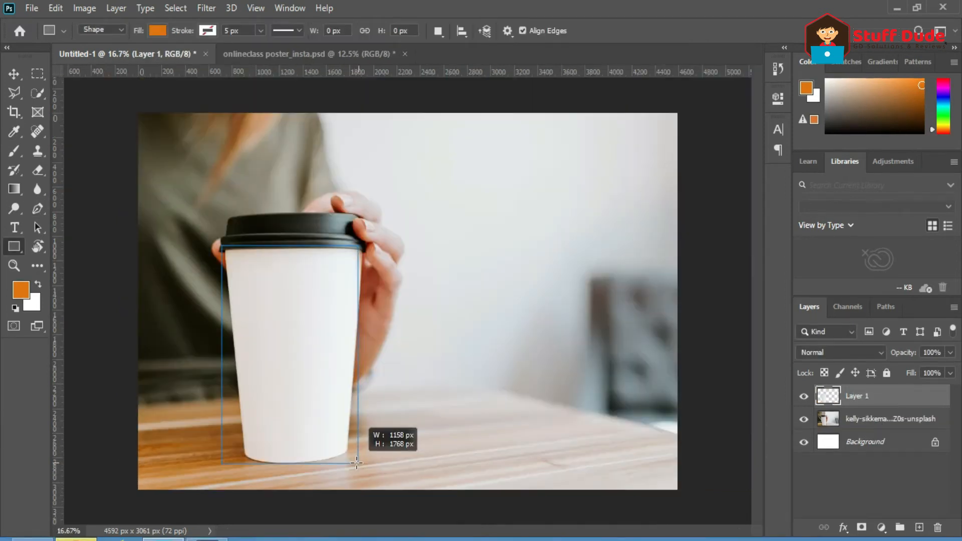
# Draw an orange rectangle about 1212 × 1786 px covering the white body of the cup
pyautogui.moveTo(355, 462); pyautogui.dragTo(363, 466)
pyautogui.moveTo(364, 465); pyautogui.dragTo(364, 466)
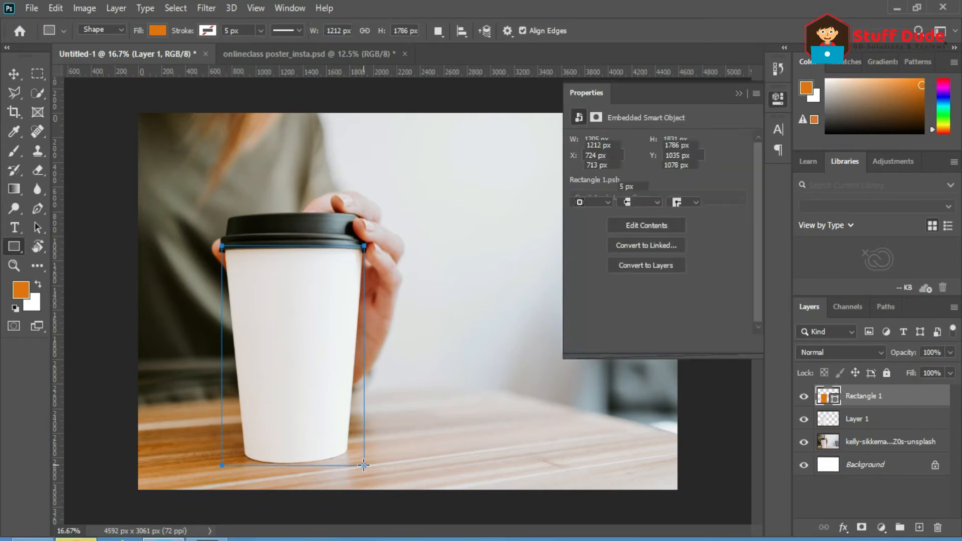
pyautogui.click(739, 94)
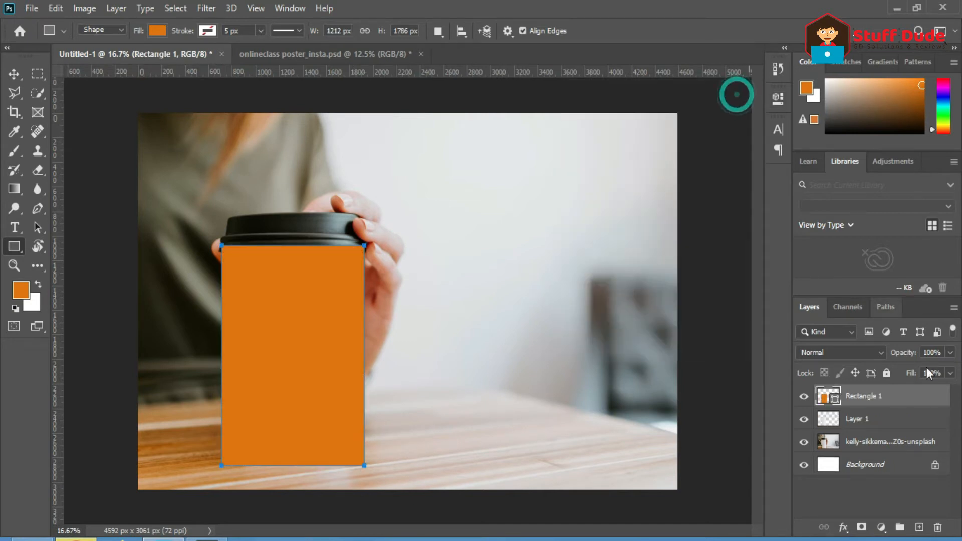
# Convert the Rectangle 1 layer to a smart object and lower its opacity to 74%
pyautogui.rightClick(895, 397)
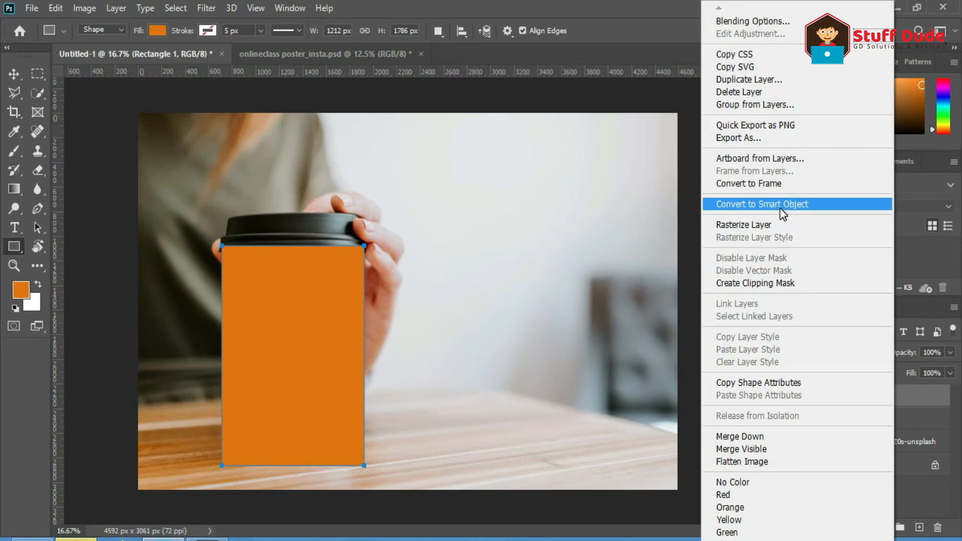
pyautogui.click(780, 205)
pyautogui.click(950, 353)
pyautogui.moveTo(936, 368); pyautogui.dragTo(934, 369)
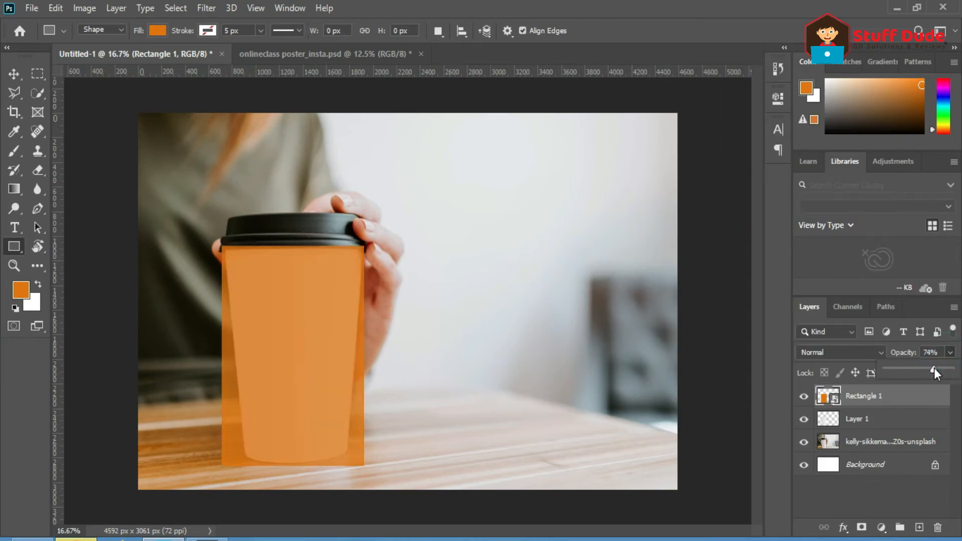
# Distort the orange rectangle with Free Transform so its lower corners and bottom edge follow the cup's taper
pyautogui.hotkey('ctrl', 't')
pyautogui.hotkey('ctrl', '+')
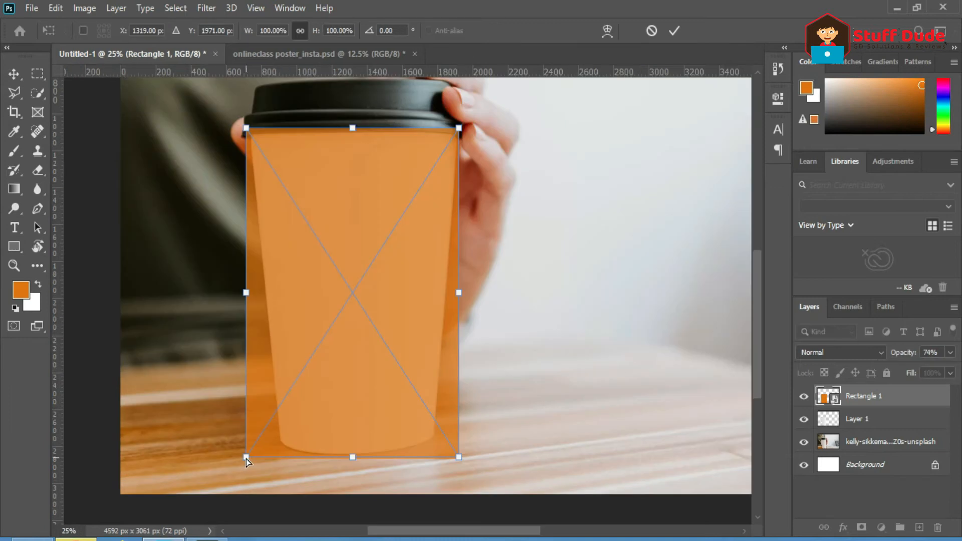
pyautogui.rightClick(330, 318)
pyautogui.click(381, 158)
pyautogui.moveTo(246, 460); pyautogui.dragTo(277, 454)
pyautogui.moveTo(458, 457); pyautogui.dragTo(435, 453)
pyautogui.scroll(1, 367, 443)
pyautogui.moveTo(354, 455); pyautogui.dragTo(353, 458)
# Warp the bottom edge of the orange rectangle to follow the cup's rounded base
pyautogui.rightClick(419, 198)
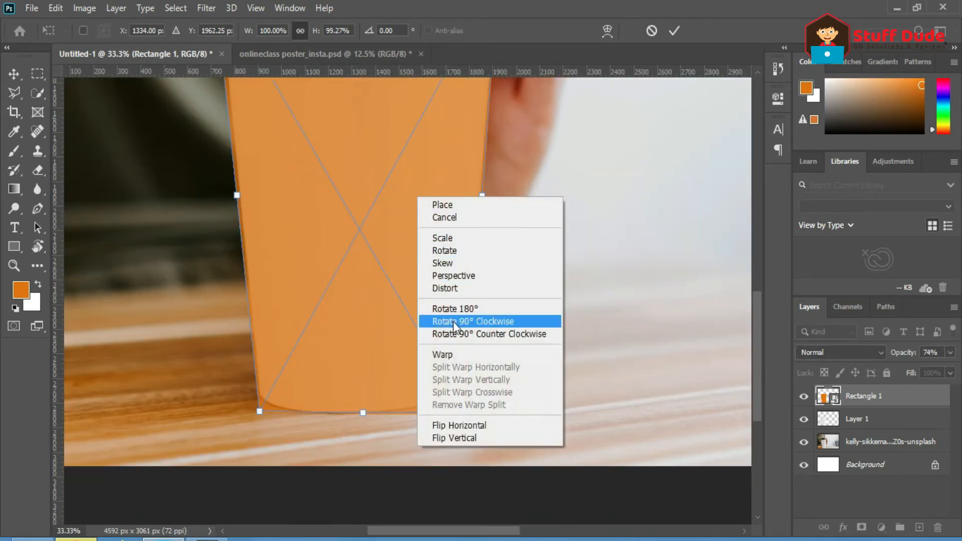
pyautogui.click(453, 354)
pyautogui.moveTo(468, 415); pyautogui.dragTo(466, 391)
pyautogui.moveTo(397, 416); pyautogui.dragTo(396, 421)
pyautogui.moveTo(260, 413); pyautogui.dragTo(258, 402)
pyautogui.moveTo(327, 413); pyautogui.dragTo(328, 419)
# Warp the rectangle's top corners and edge to follow the curve under the lid, and apply the transform
pyautogui.scroll(5, 300, 178)
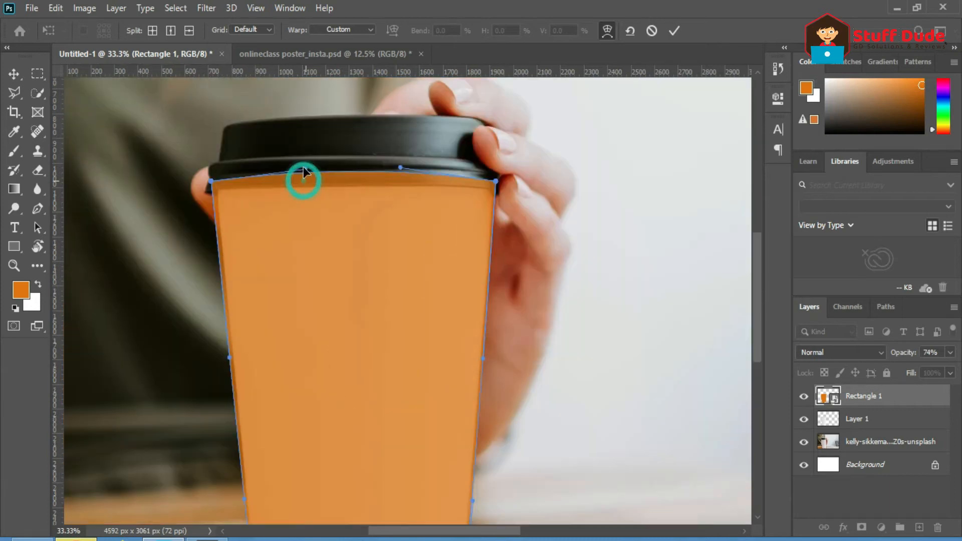
pyautogui.moveTo(210, 182); pyautogui.dragTo(213, 187)
pyautogui.moveTo(496, 181); pyautogui.dragTo(496, 190)
pyautogui.press('Return')
# Set the Rectangle 1 layer's opacity back to 100%
pyautogui.hotkey('ctrl', '-')
pyautogui.click(950, 352)
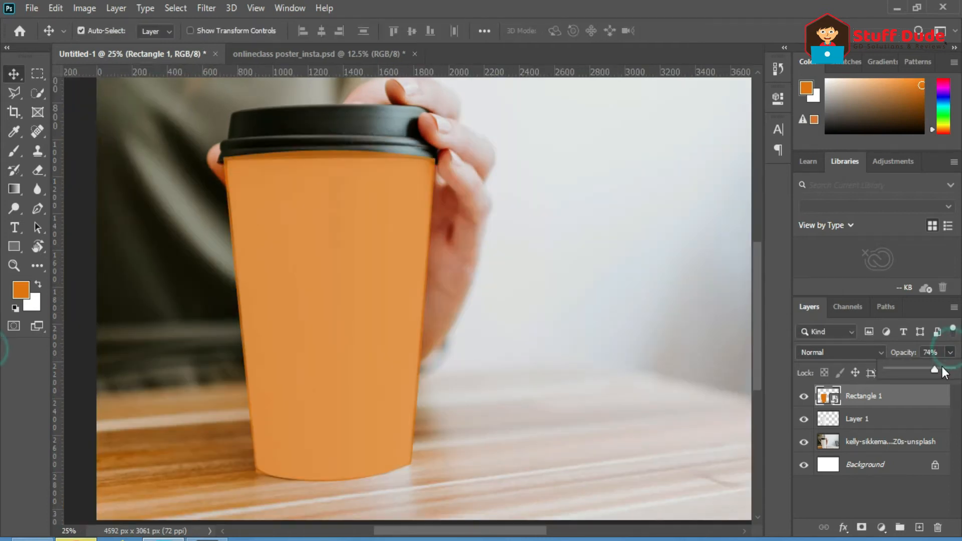
pyautogui.moveTo(939, 369); pyautogui.dragTo(954, 369)
# Mask Rectangle 1 with a selection loaded from Layer 1's cup shape, and set its blend mode to Multiply
pyautogui.click(826, 423)
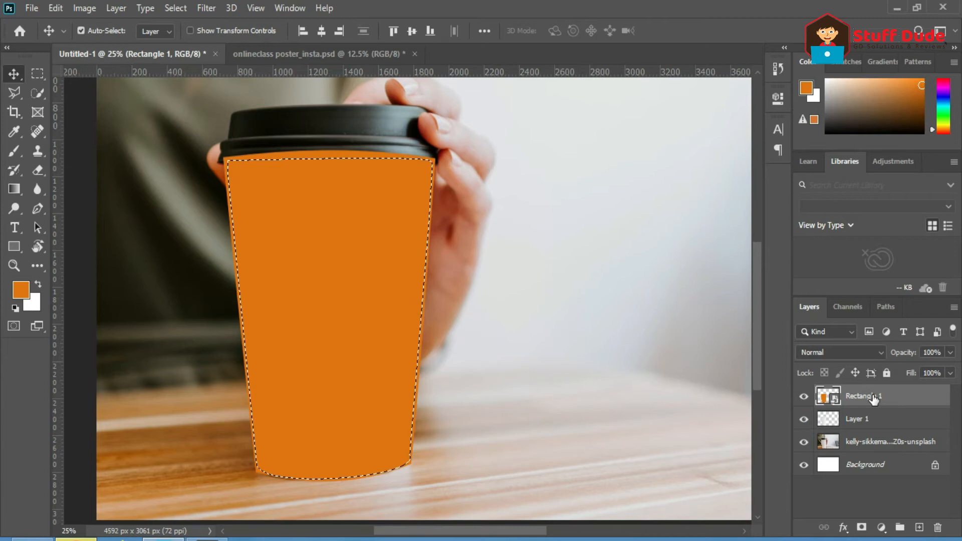
pyautogui.click(862, 528)
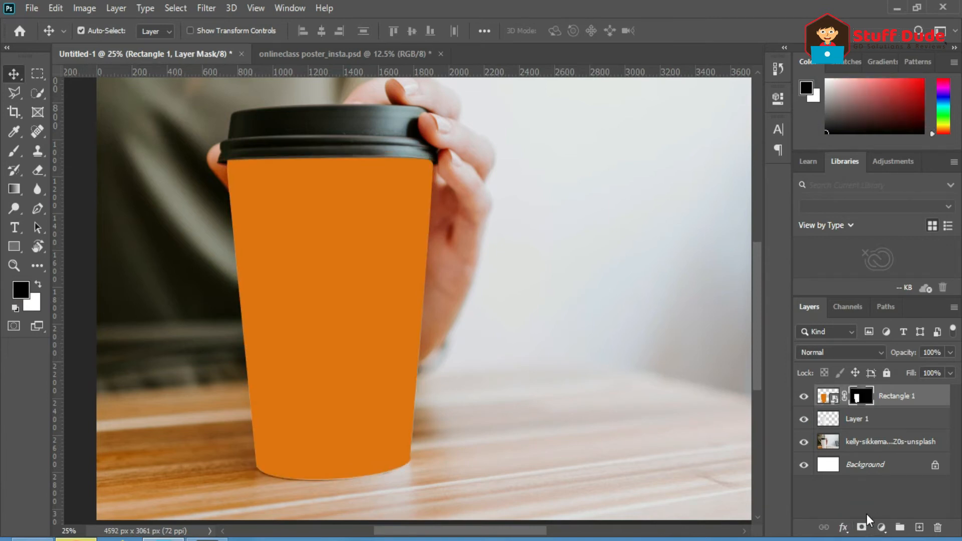
pyautogui.click(844, 351)
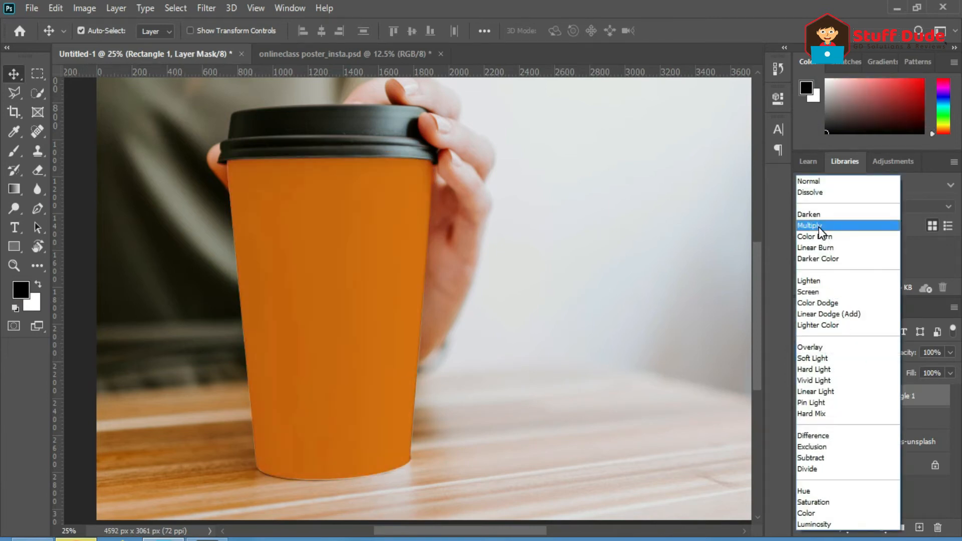
pyautogui.click(820, 230)
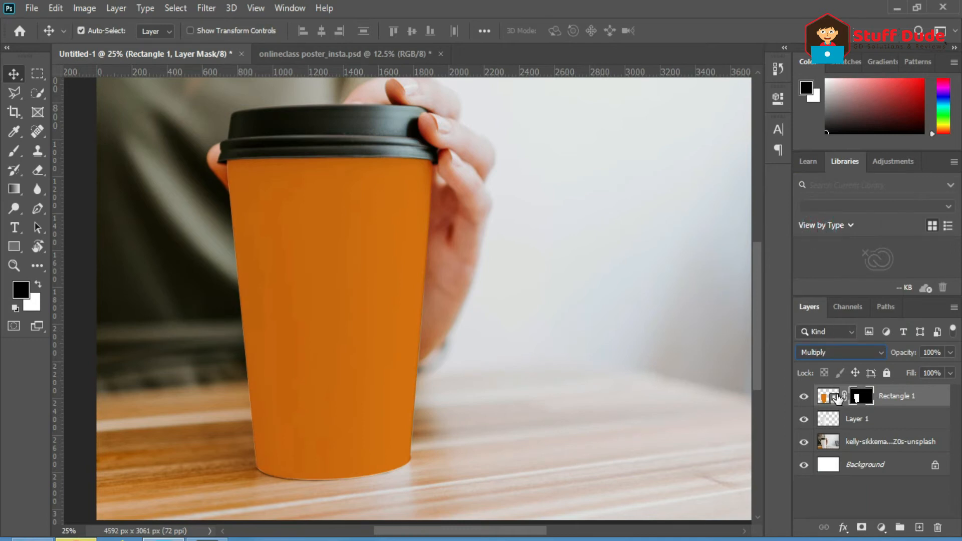
# Open the Rectangle 1 smart object, bring in the artwork from onlineclass poster_insta.psd and scale it to fill the canvas
pyautogui.doubleClick(833, 398)
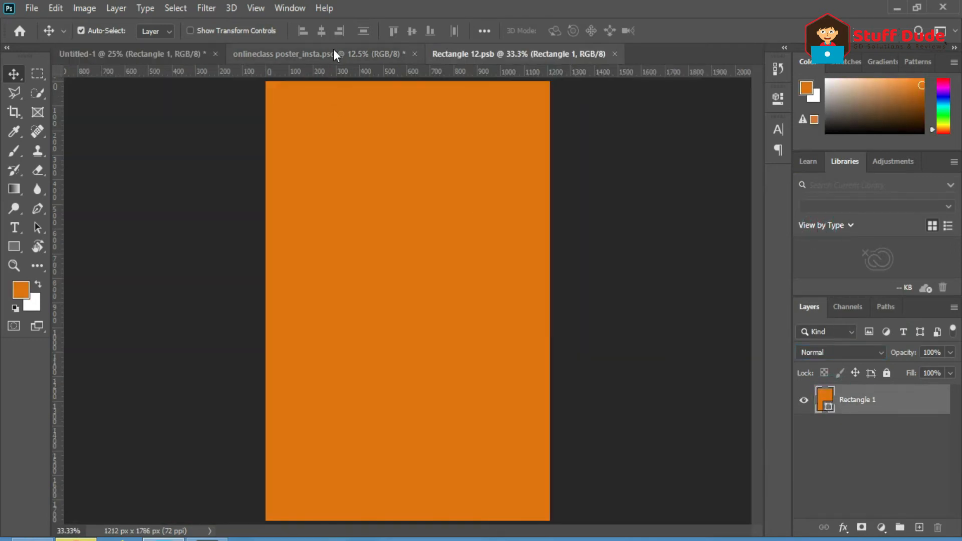
pyautogui.click(335, 50)
pyautogui.moveTo(339, 260); pyautogui.dragTo(492, 210)
pyautogui.hotkey('ctrl', '-')
pyautogui.hotkey('ctrl', 't')
pyautogui.moveTo(607, 435); pyautogui.dragTo(385, 176)
pyautogui.moveTo(360, 134); pyautogui.dragTo(444, 314)
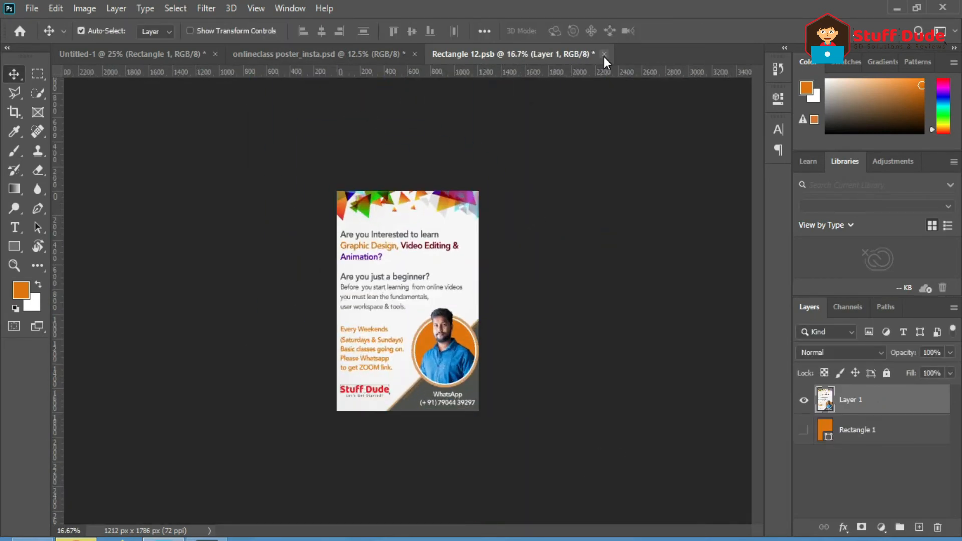
# Close the smart object document with its changes saved, and return to the Untitled-1 cup image
pyautogui.click(604, 54)
pyautogui.press('Return')
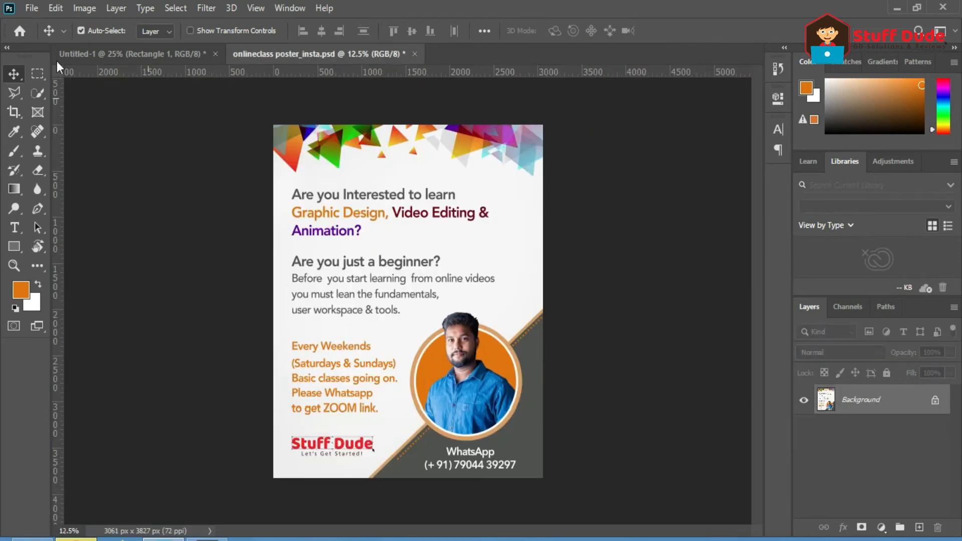
pyautogui.click(120, 52)
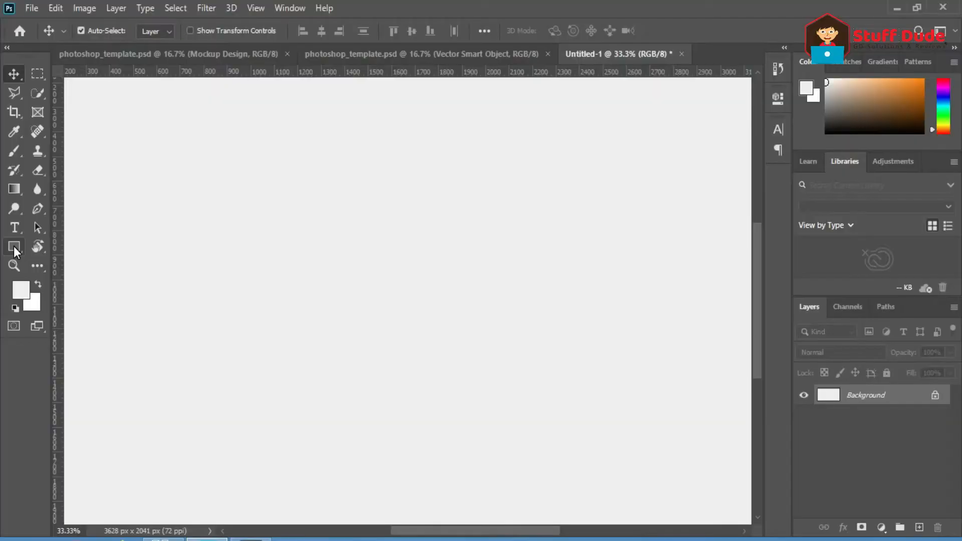
# Draw a grey rectangle about 746 × 984 px on the light grey background of the new document
pyautogui.click(14, 246)
pyautogui.click(57, 245)
pyautogui.moveTo(214, 178); pyautogui.dragTo(389, 421)
pyautogui.click(739, 93)
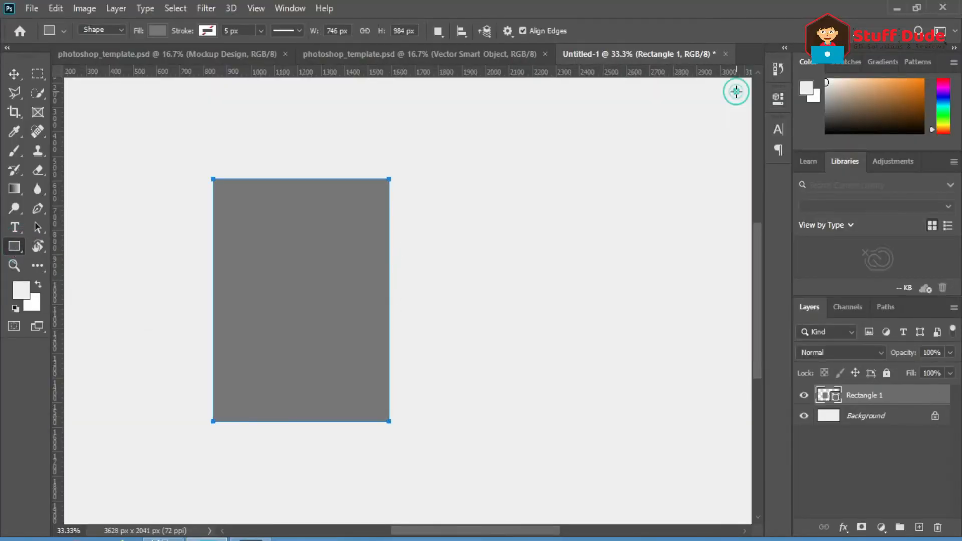
# Add a thin solid white Stroke layer style to Rectangle 1, with its position set to Inside
pyautogui.click(844, 527)
pyautogui.click(882, 420)
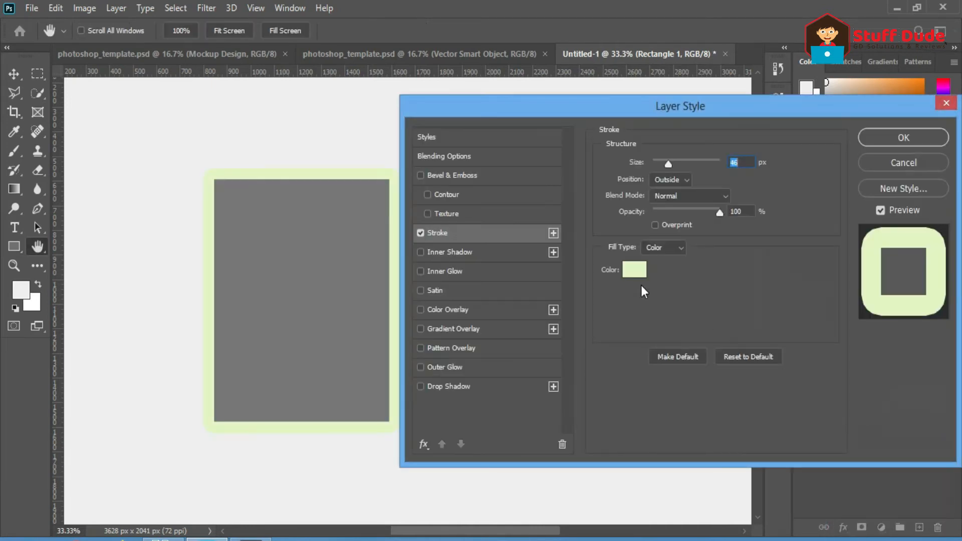
pyautogui.click(635, 273)
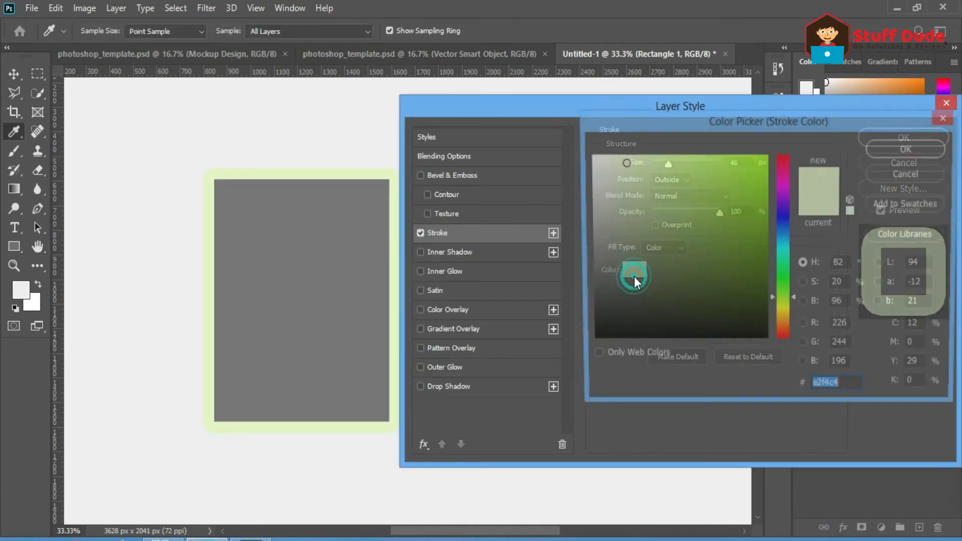
pyautogui.moveTo(632, 193); pyautogui.dragTo(566, 146)
pyautogui.press('Return')
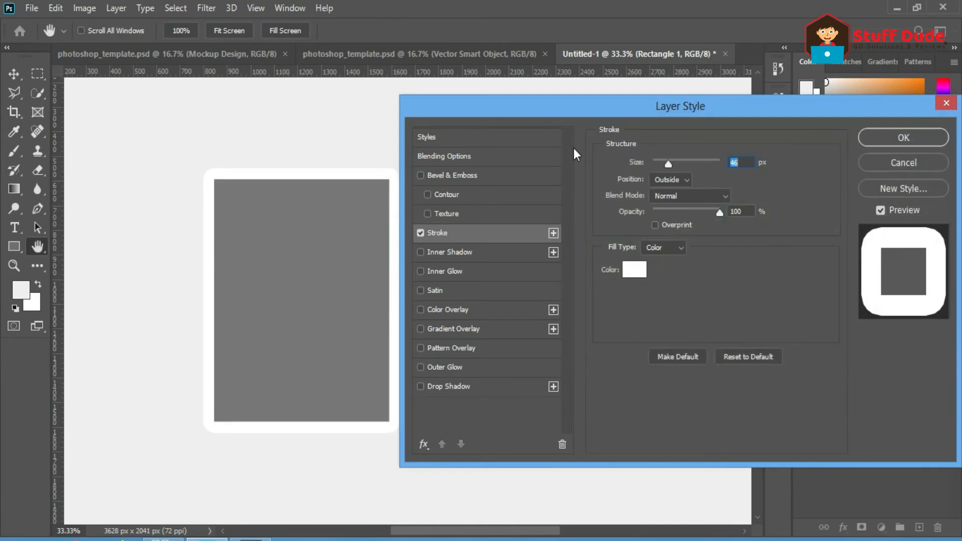
pyautogui.click(671, 180)
pyautogui.click(672, 206)
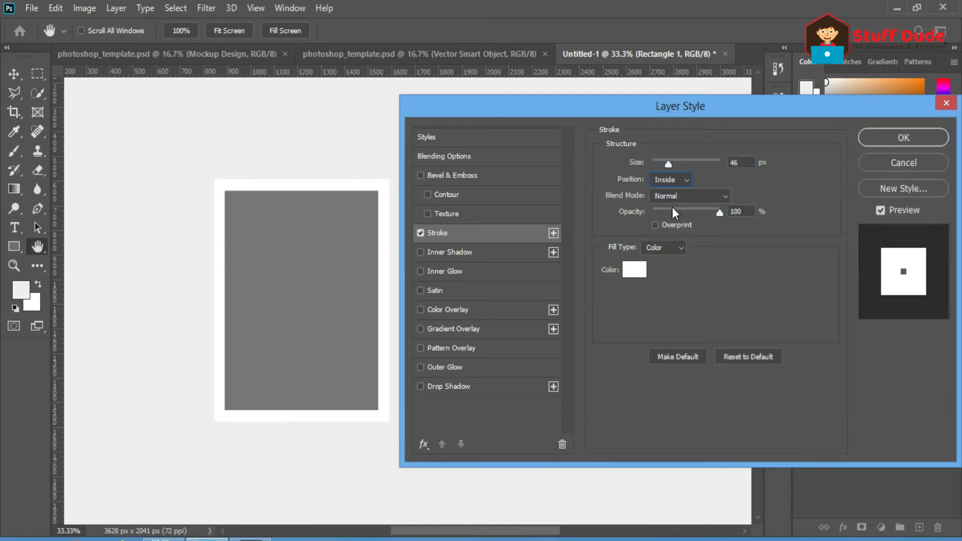
pyautogui.moveTo(669, 163); pyautogui.dragTo(660, 164)
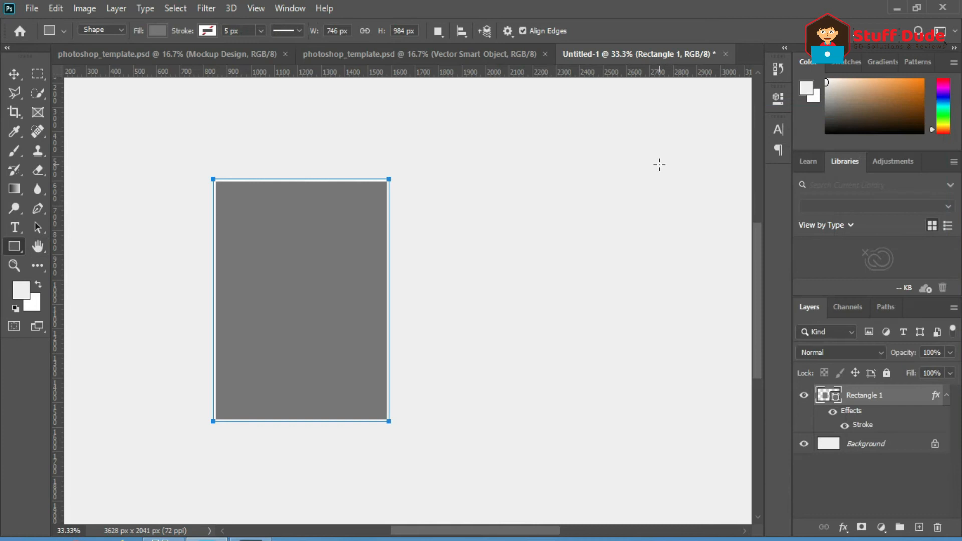
# Select a rectangular area over the lower third of the grey rectangle, extending just below it, and feather the selection by 10 pixels
pyautogui.press('m')
pyautogui.moveTo(215, 335); pyautogui.dragTo(387, 445)
pyautogui.rightClick(344, 345)
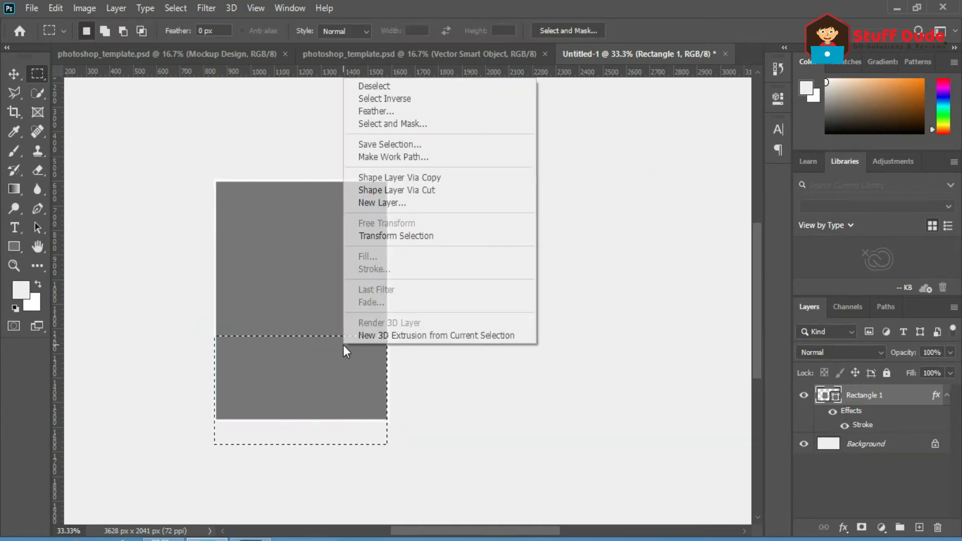
pyautogui.click(415, 106)
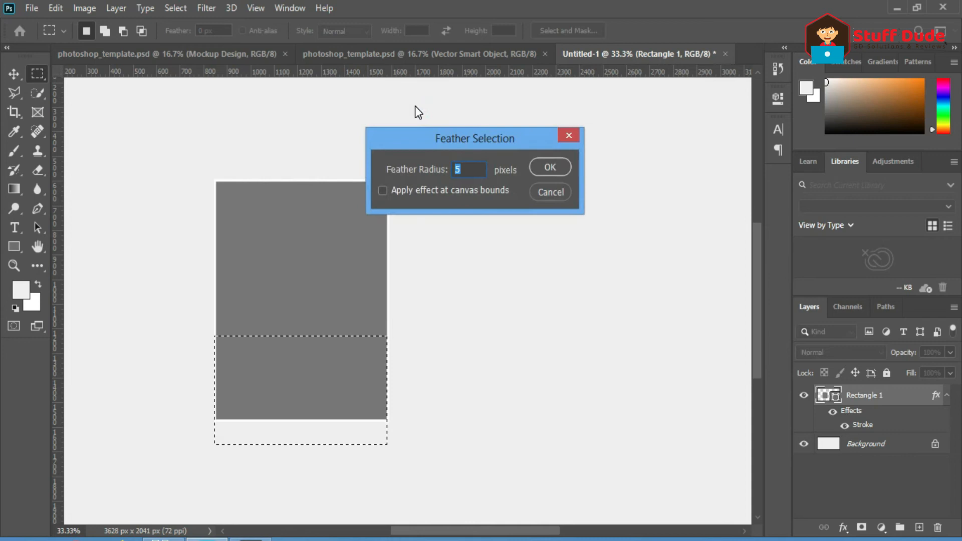
pyautogui.write('10')
pyautogui.press('Return')
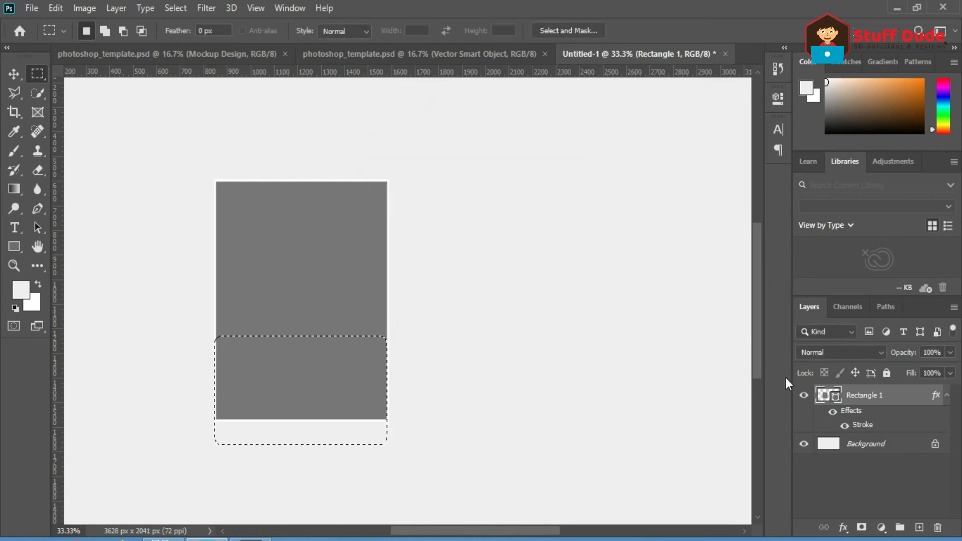
# Create a new layer and fill the feathered selection with the default black foreground colour
pyautogui.click(919, 527)
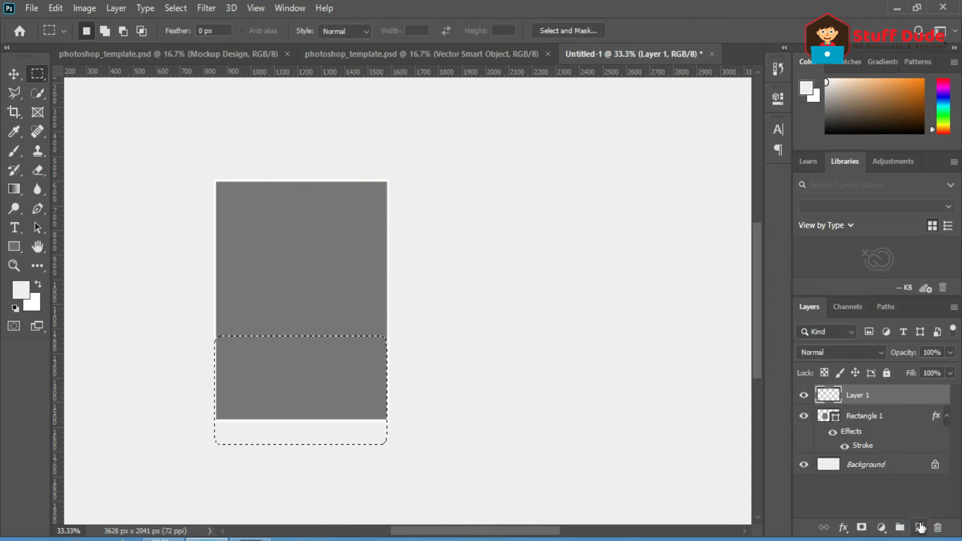
pyautogui.click(15, 308)
pyautogui.hotkey('alt', 'BackSpace')
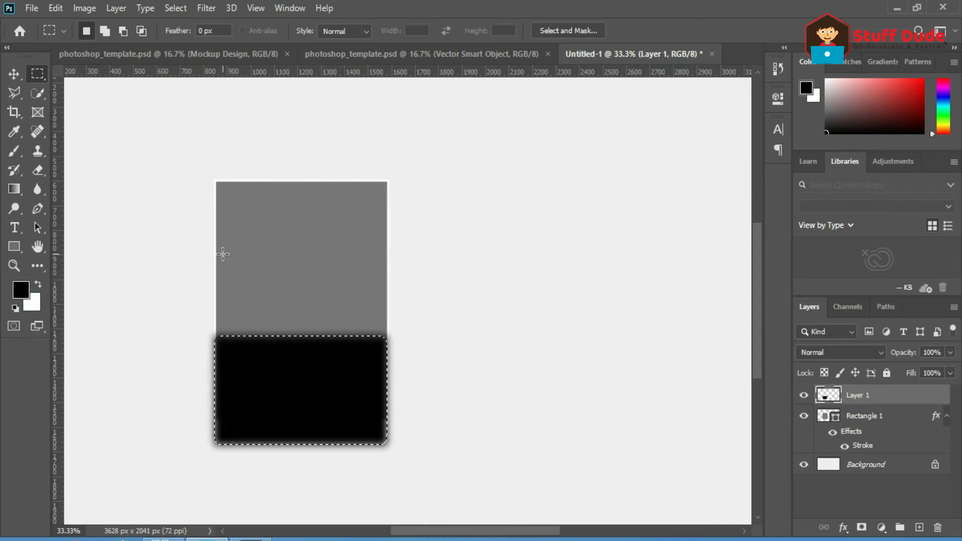
# Warp the black shape on Layer 1 so its bottom edge arches upward in the middle
pyautogui.hotkey('ctrl', 't')
pyautogui.rightClick(367, 87)
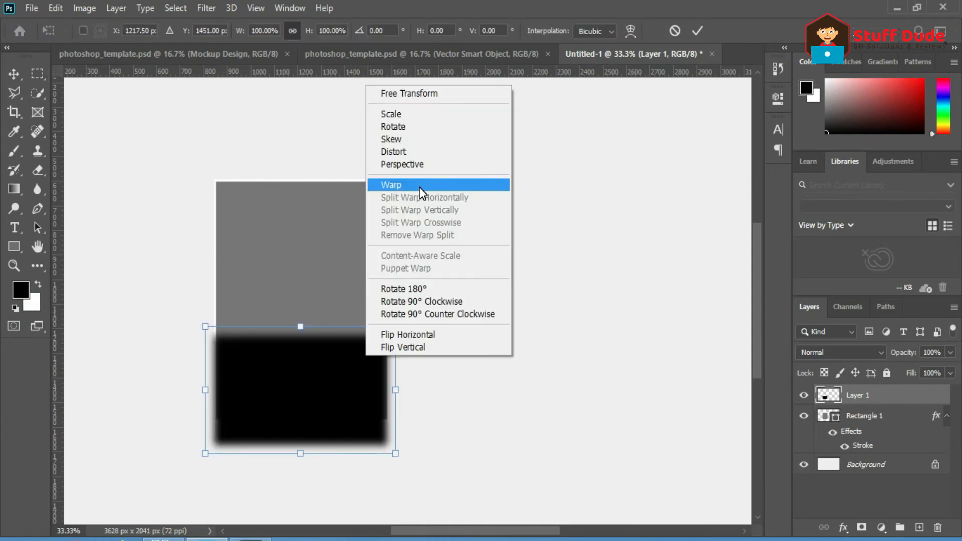
pyautogui.click(420, 186)
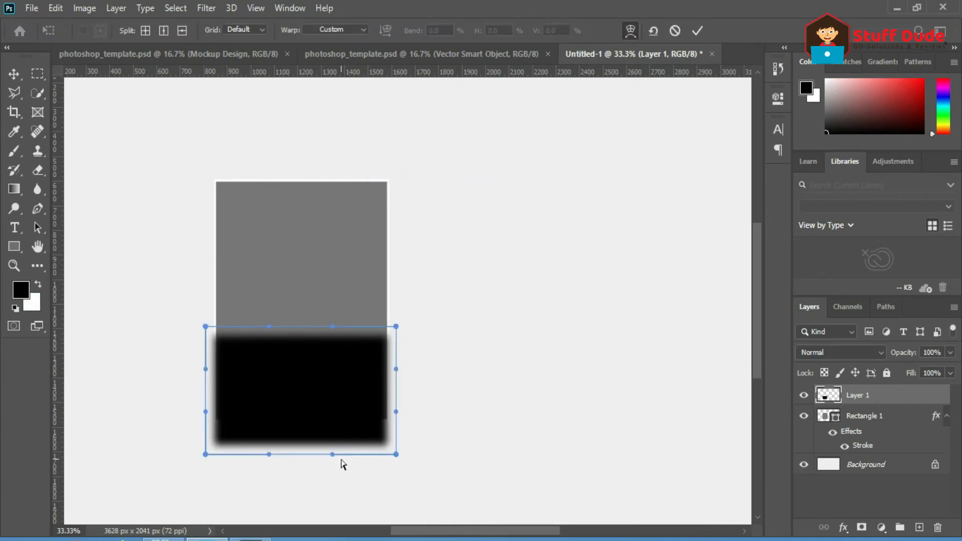
pyautogui.moveTo(331, 454); pyautogui.dragTo(312, 420)
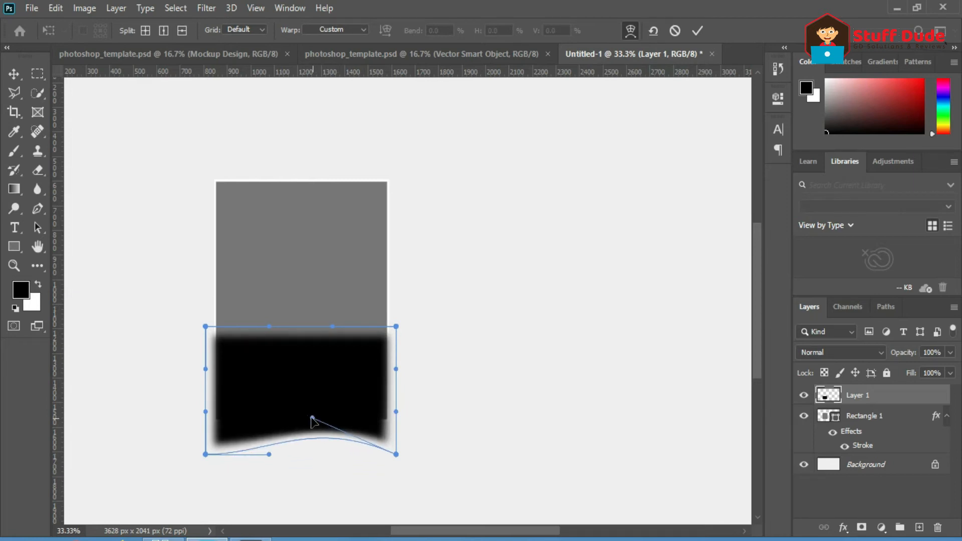
pyautogui.moveTo(268, 454); pyautogui.dragTo(281, 420)
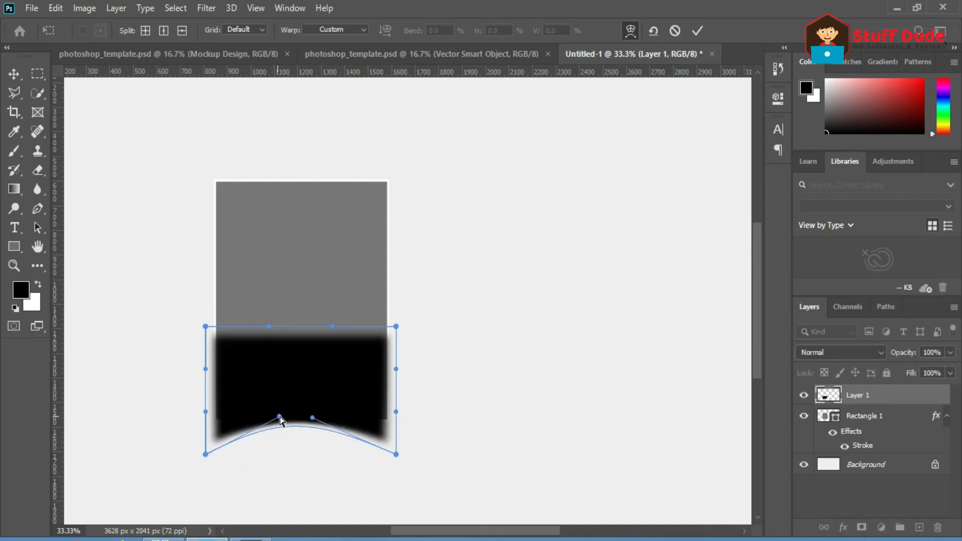
pyautogui.press('Return')
# Place Layer 1 beneath Rectangle 1 and position it so only the shadow's curved corners show under the frame's bottom edge
pyautogui.moveTo(859, 395); pyautogui.dragTo(861, 454)
pyautogui.hotkey('ctrl', 't')
pyautogui.moveTo(303, 385); pyautogui.dragTo(299, 395)
pyautogui.press('Return')
pyautogui.moveTo(371, 430); pyautogui.dragTo(375, 427)
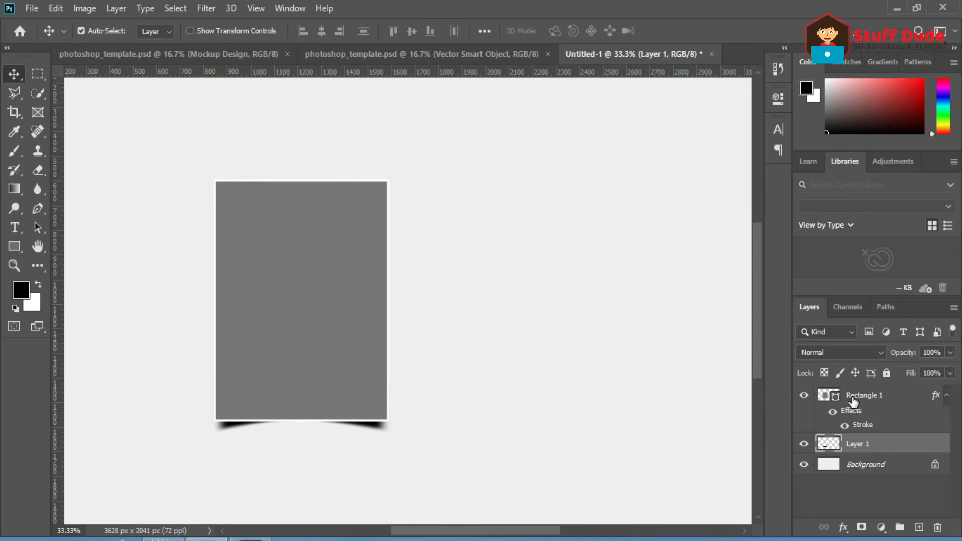
# Link Rectangle 1 with its Layer 1 shadow and move the linked frame toward the middle of the canvas
pyautogui.keyDown('shift'); pyautogui.click(871, 397); pyautogui.keyUp('shift')
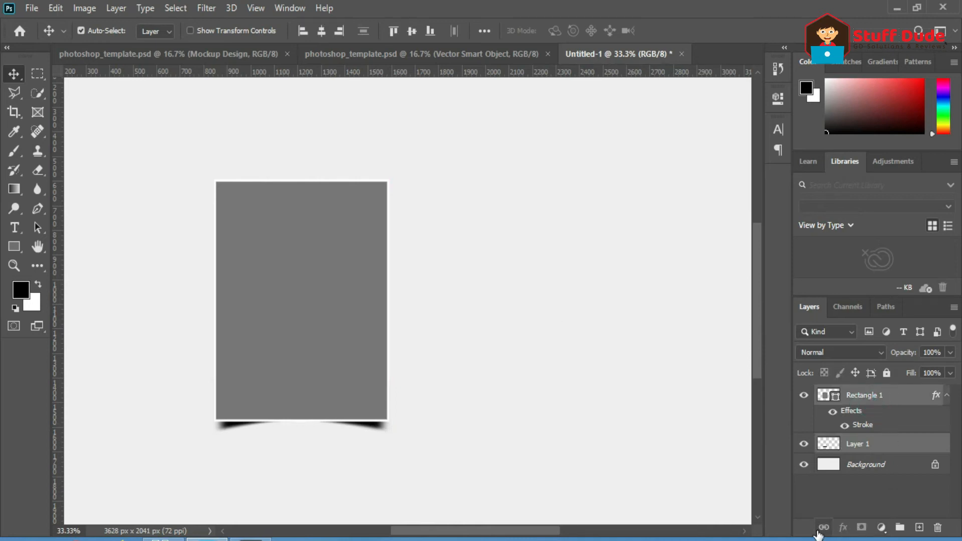
pyautogui.click(828, 528)
pyautogui.click(591, 202)
pyautogui.moveTo(245, 319); pyautogui.dragTo(378, 348)
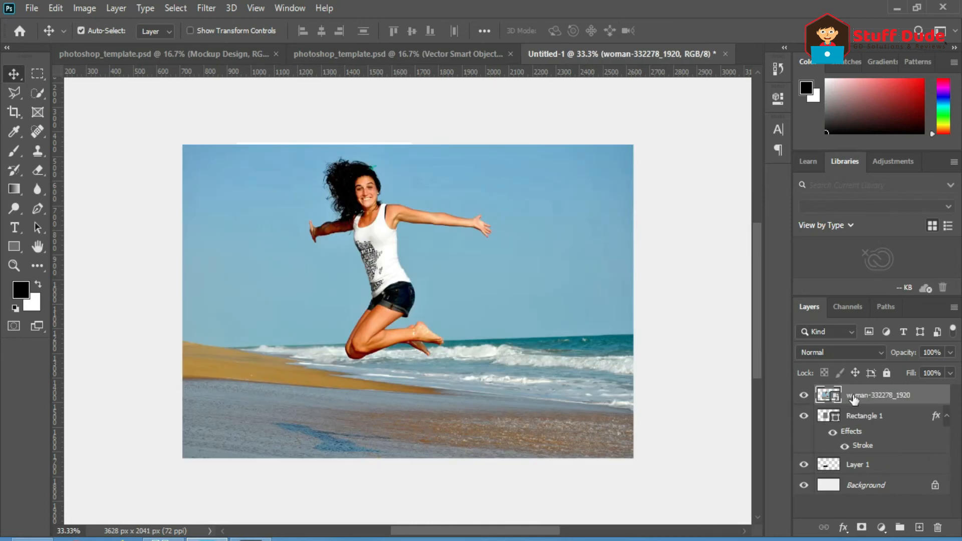
# Clip the woman-332278_1920 photo to Rectangle 1 and transform it to fit the frame
pyautogui.rightClick(855, 398)
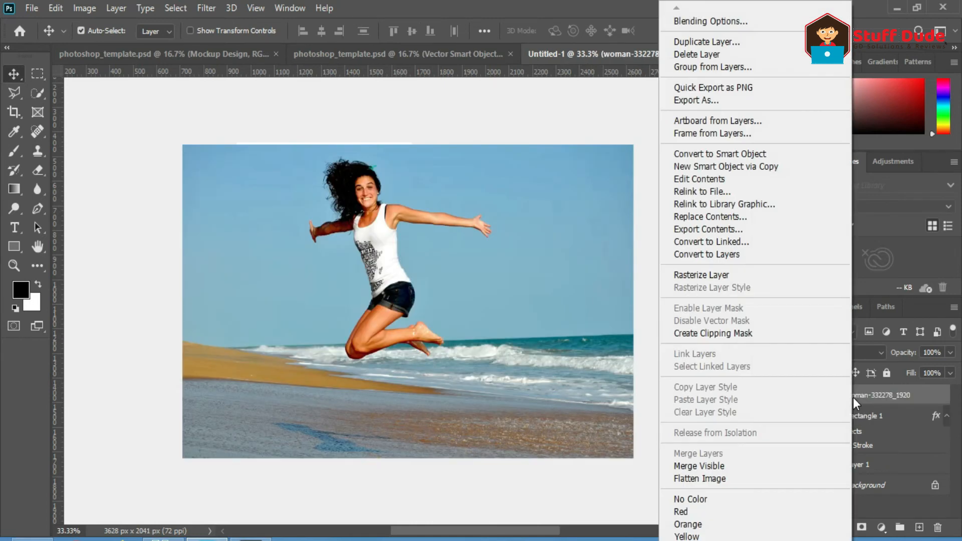
pyautogui.click(731, 331)
pyautogui.hotkey('ctrl', 't')
pyautogui.moveTo(512, 142); pyautogui.dragTo(512, 143)
pyautogui.press('Return')
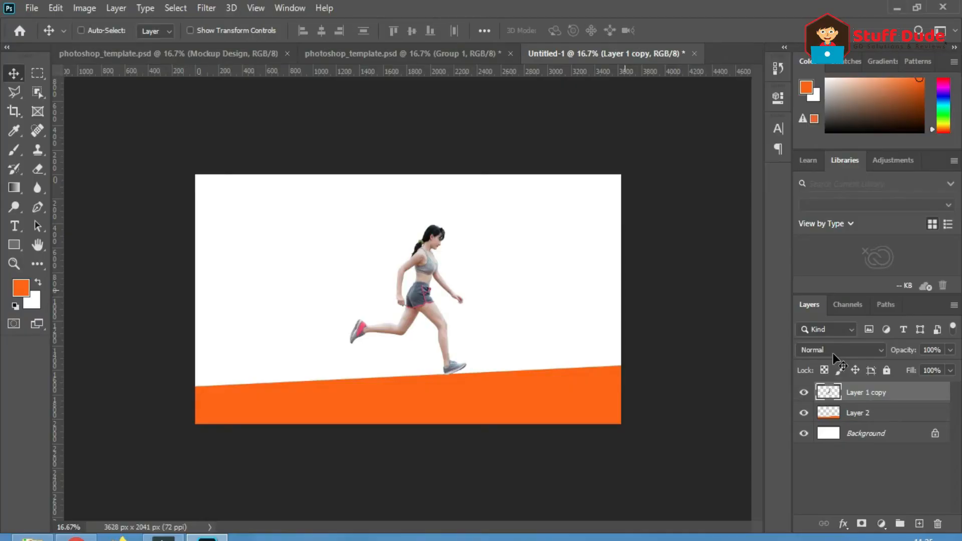
# Duplicate the runner's Layer 1 copy and apply Motion Blur to the lower copy with a 10° angle and 779-pixel distance
pyautogui.moveTo(882, 392); pyautogui.dragTo(919, 523)
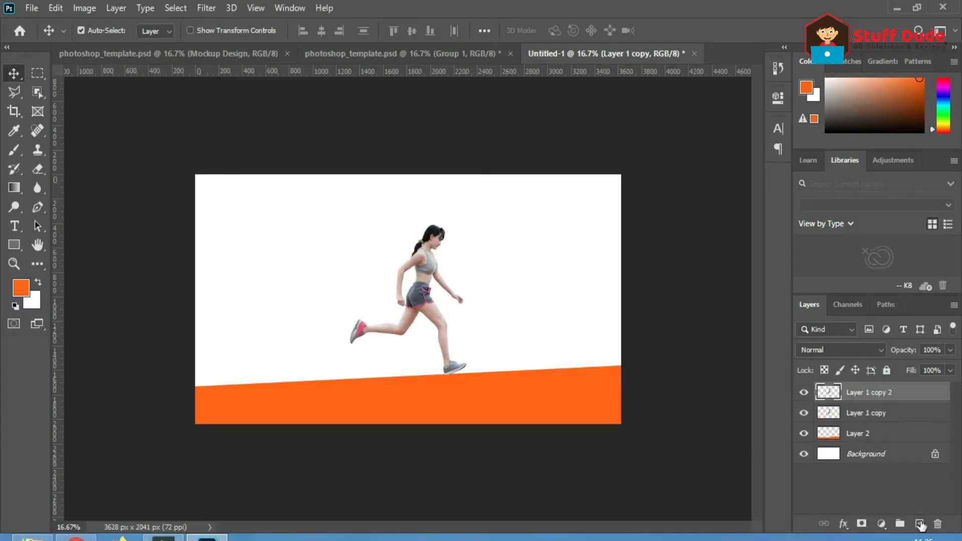
pyautogui.click(896, 411)
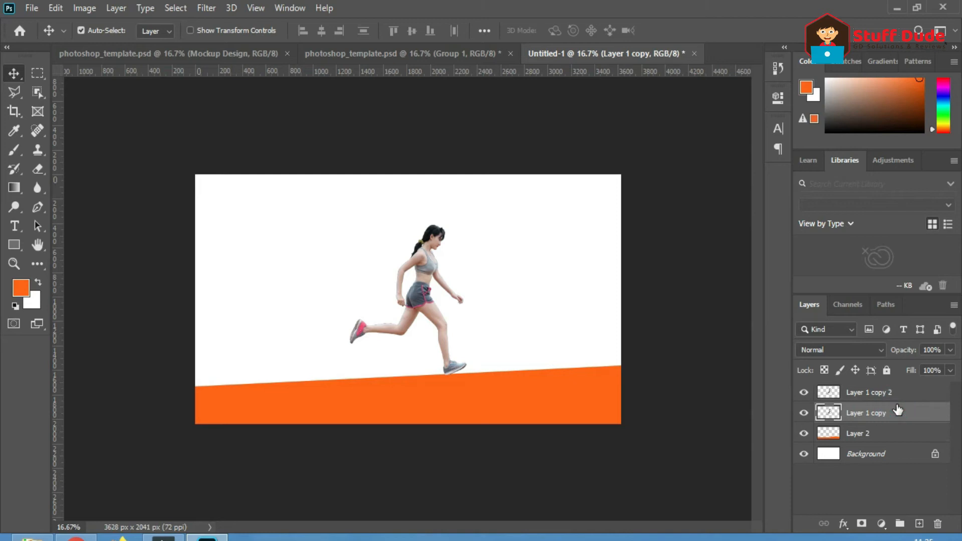
pyautogui.click(206, 8)
pyautogui.moveTo(251, 169)
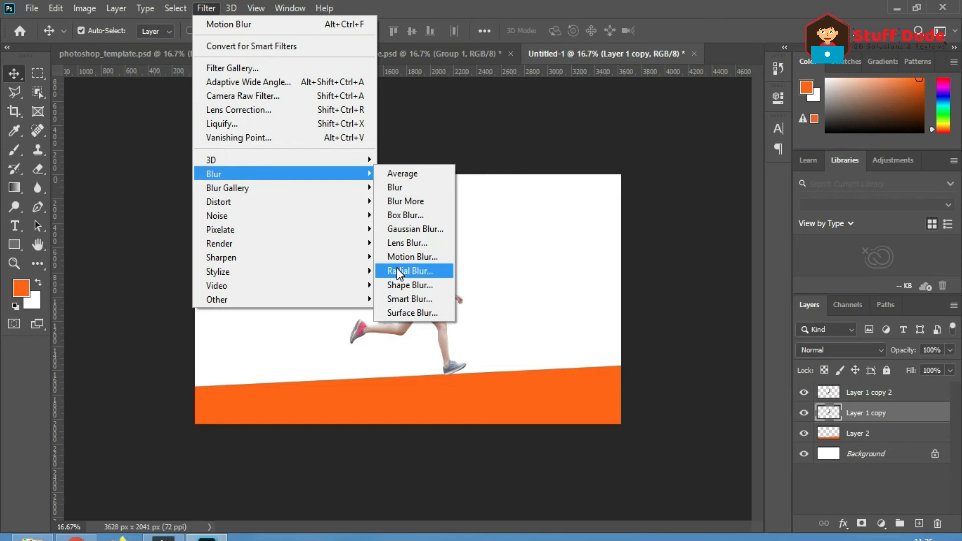
pyautogui.click(404, 257)
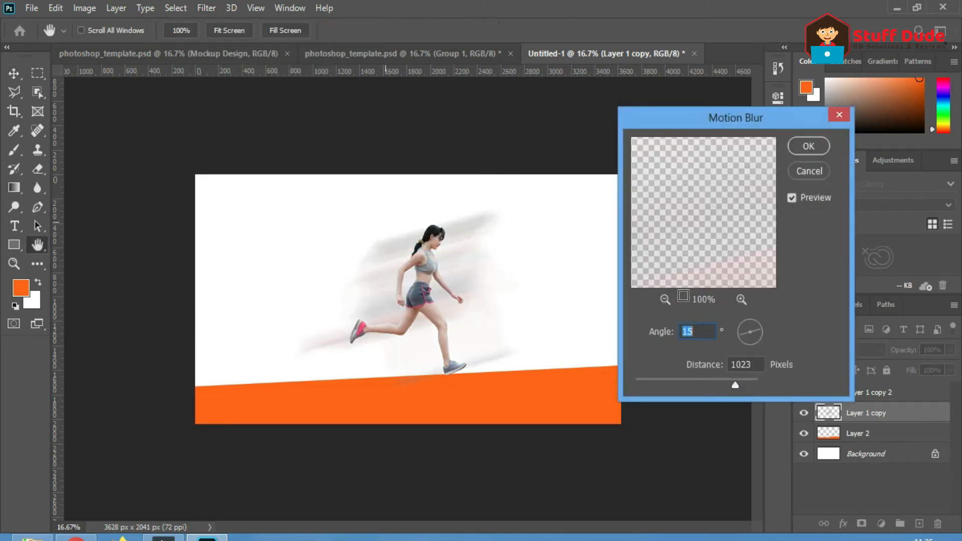
pyautogui.moveTo(759, 328); pyautogui.dragTo(762, 330)
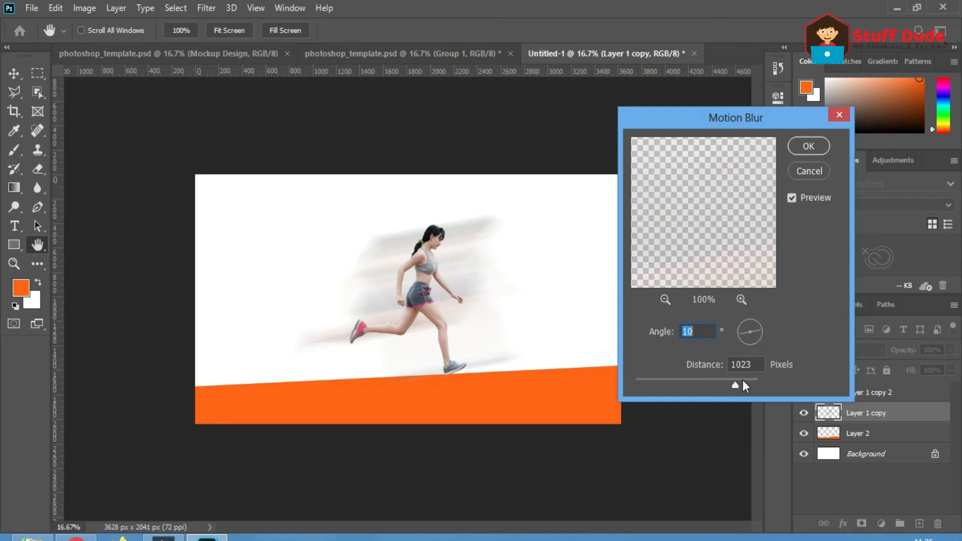
pyautogui.moveTo(741, 383); pyautogui.dragTo(729, 384)
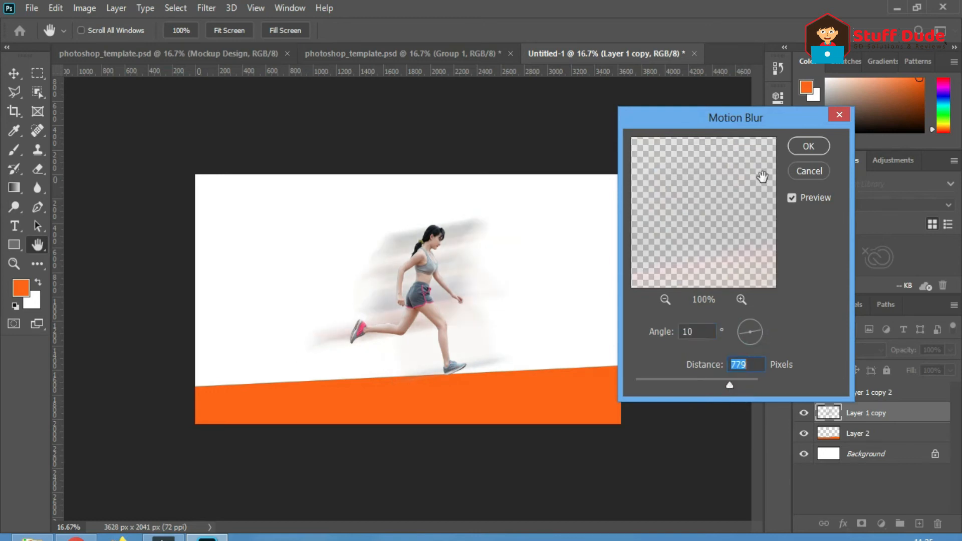
pyautogui.click(804, 145)
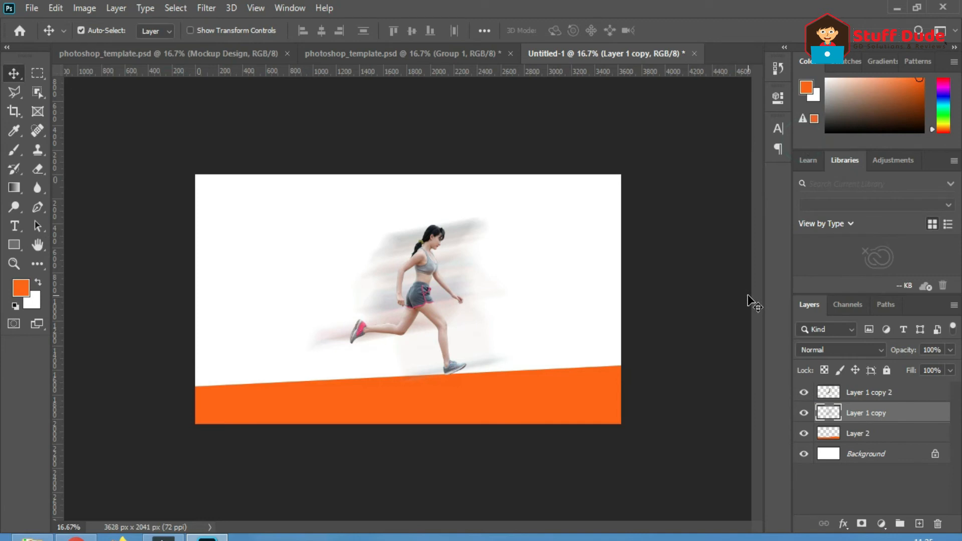
# Duplicate the blurred runner layer twice to strengthen the streaks, and merge the three blurred layers into one
pyautogui.moveTo(871, 414); pyautogui.dragTo(924, 526)
pyautogui.moveTo(881, 414); pyautogui.dragTo(923, 523)
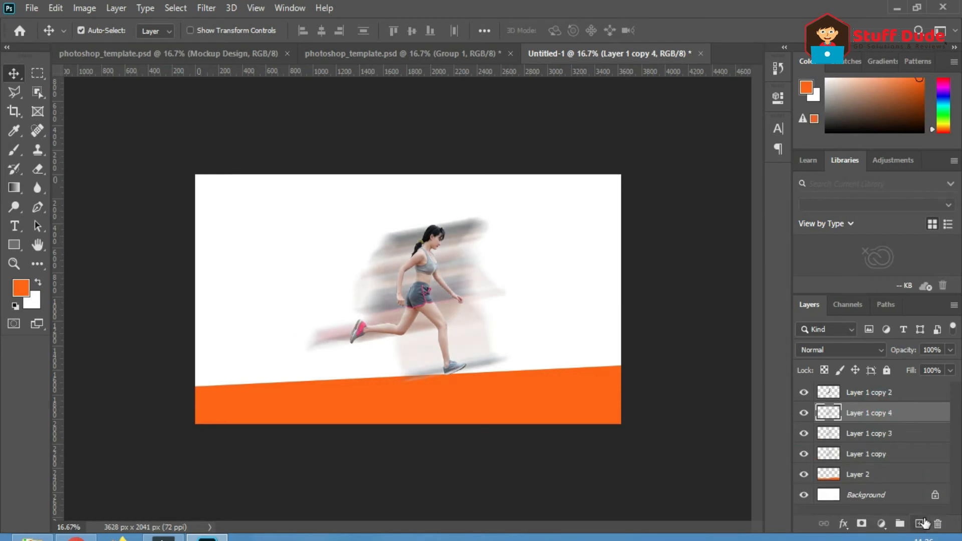
pyautogui.keyDown('shift'); pyautogui.click(881, 452); pyautogui.keyUp('shift')
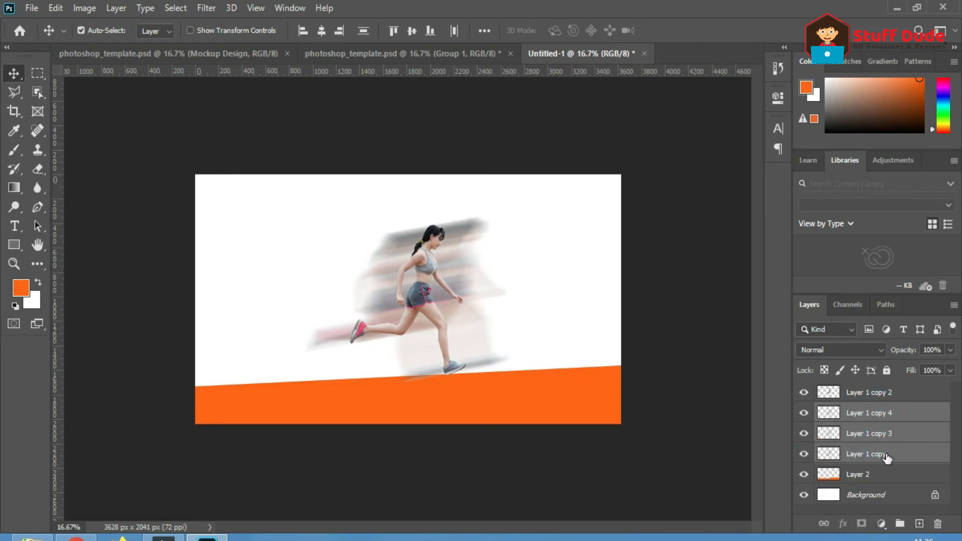
pyautogui.rightClick(885, 455)
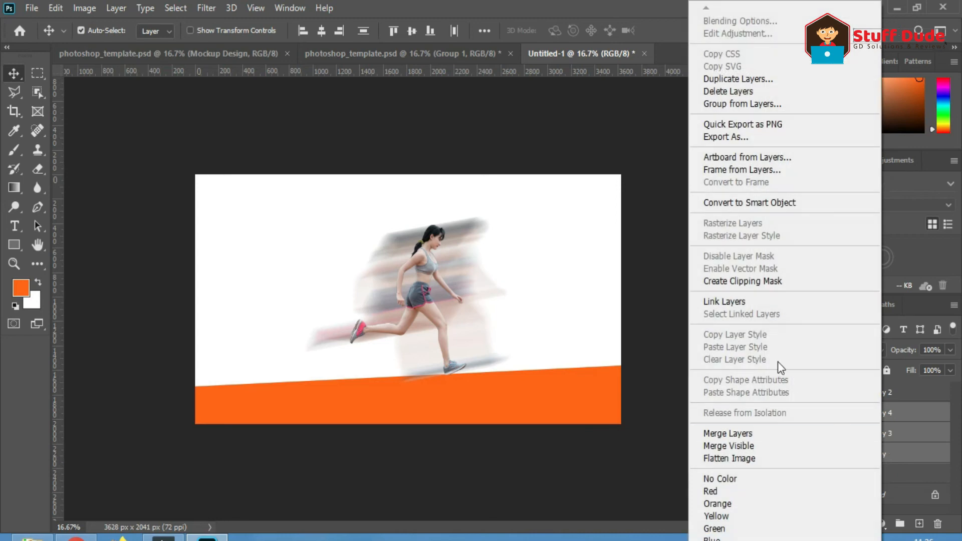
pyautogui.click(751, 434)
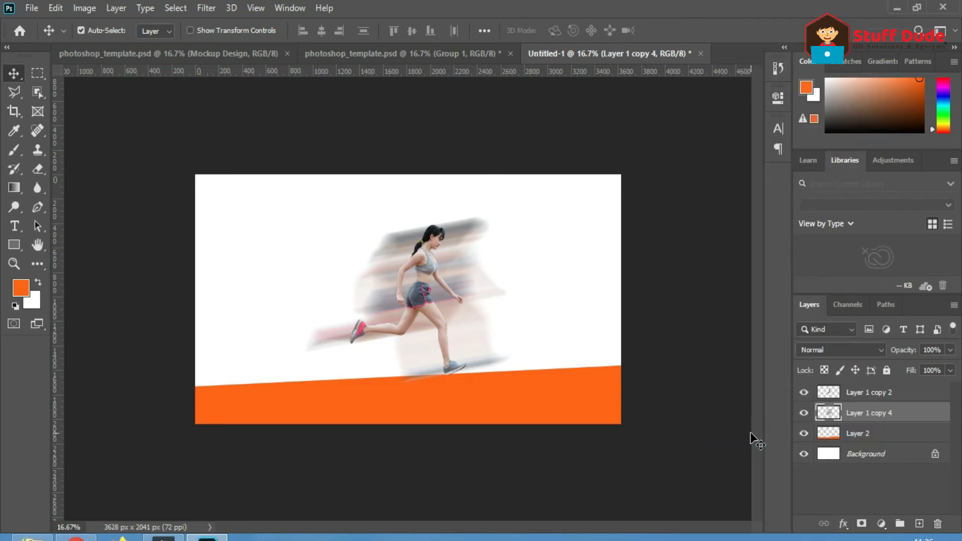
# Add a layer mask to Layer 1 copy 4 and hide the blur in front of the runner with a black-to-white linear gradient
pyautogui.click(862, 523)
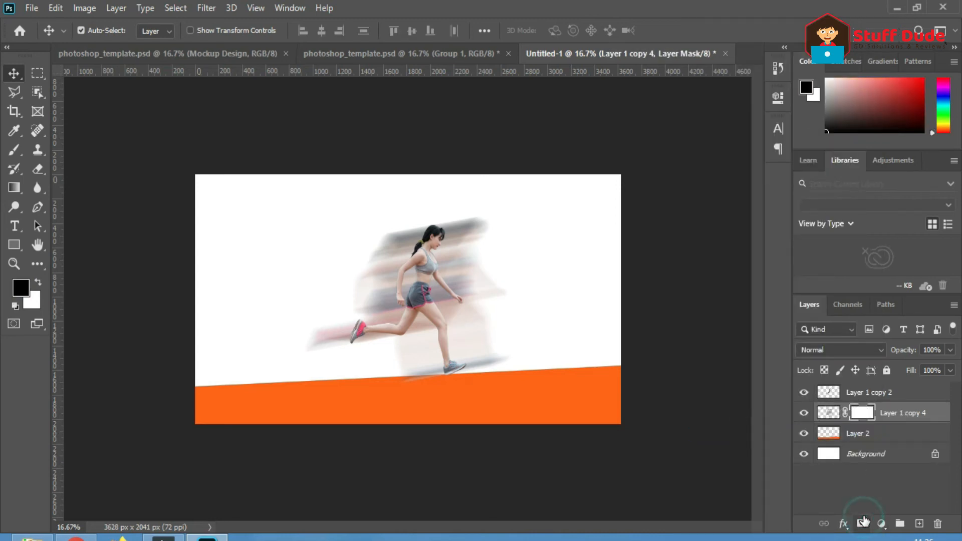
pyautogui.click(15, 187)
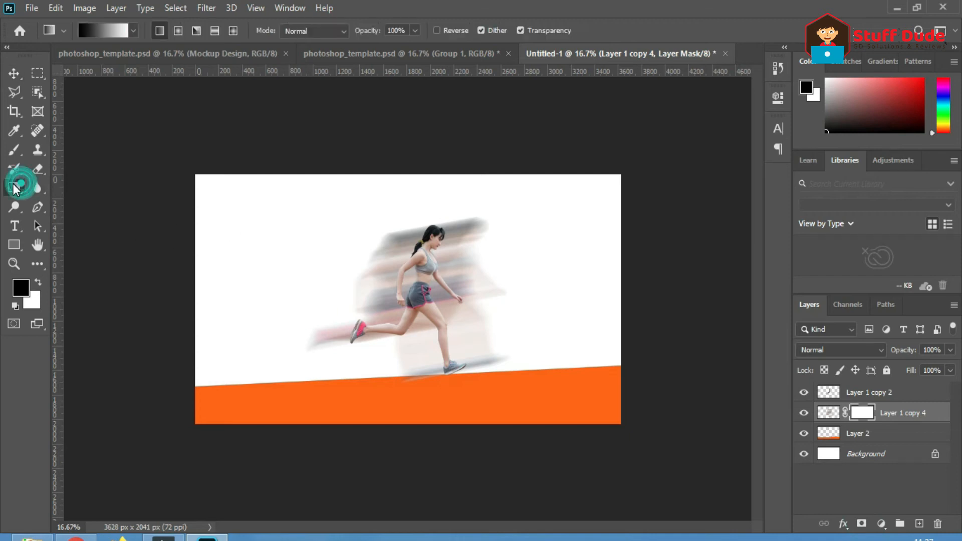
pyautogui.click(100, 31)
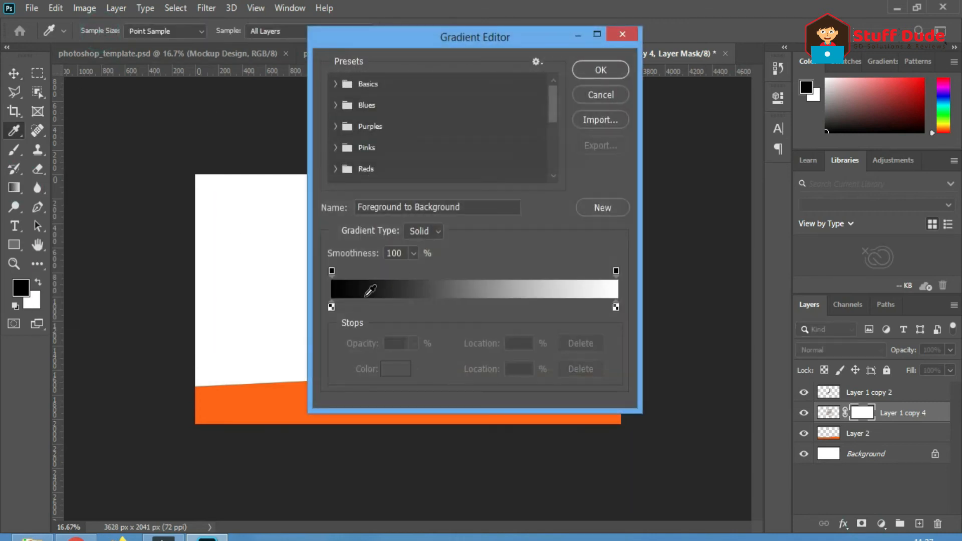
pyautogui.click(601, 70)
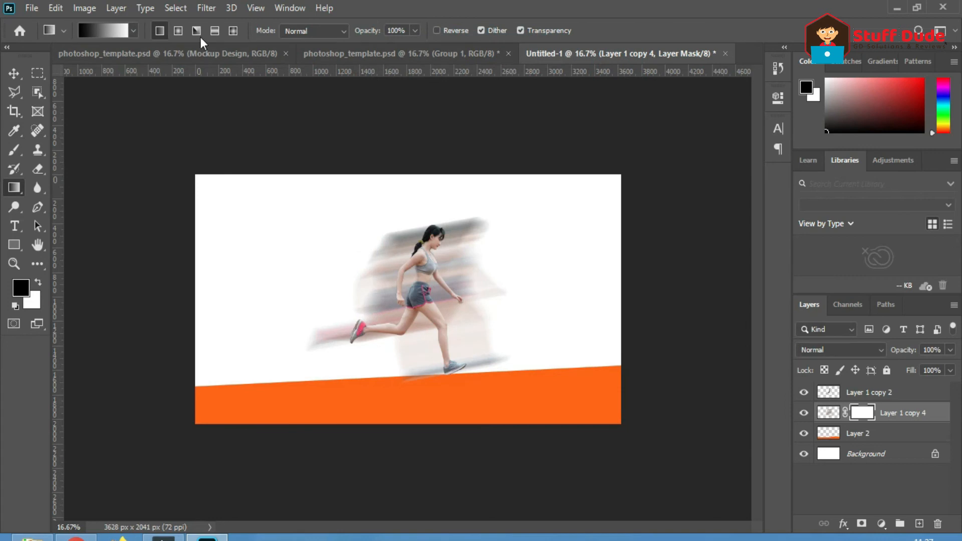
pyautogui.click(162, 29)
pyautogui.moveTo(520, 267); pyautogui.dragTo(415, 303)
pyautogui.press('v')
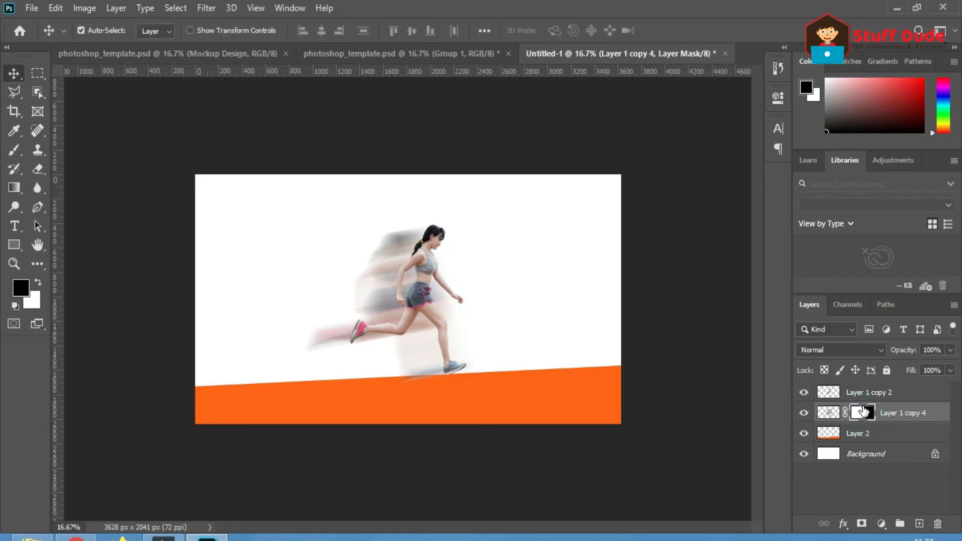
# Paint Layer 1 copy 4's mask with a black brush at 34% opacity to soften the motion streaks behind the runner
pyautogui.click(14, 149)
pyautogui.click(322, 31)
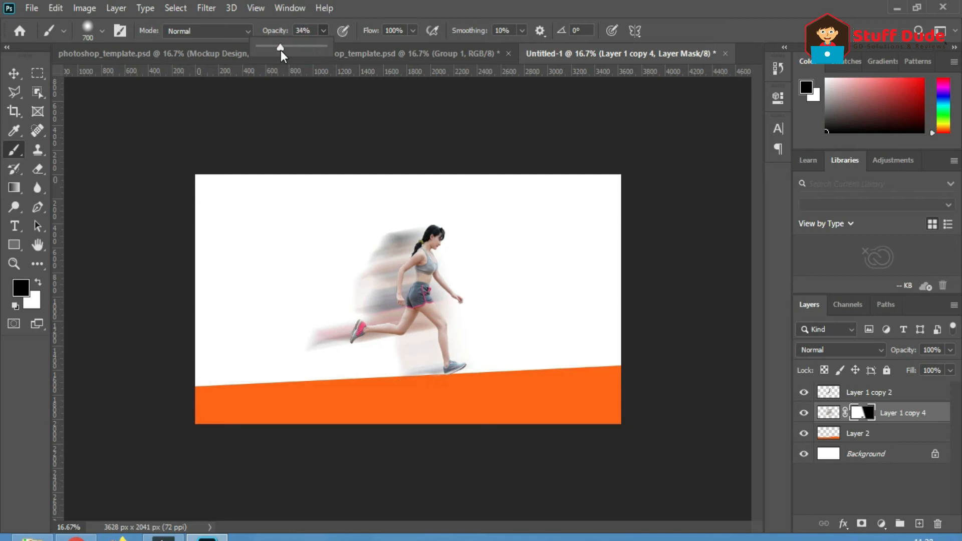
pyautogui.moveTo(285, 301)
pyautogui.mouseDown()
pyautogui.moveTo(288, 321)
pyautogui.moveTo(318, 277)
pyautogui.mouseUp()
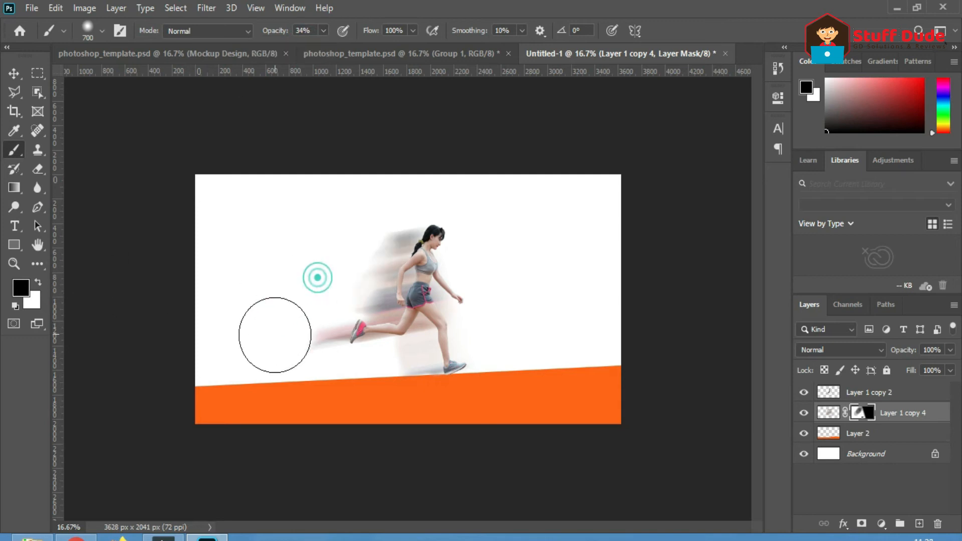
pyautogui.moveTo(273, 390); pyautogui.dragTo(365, 218)
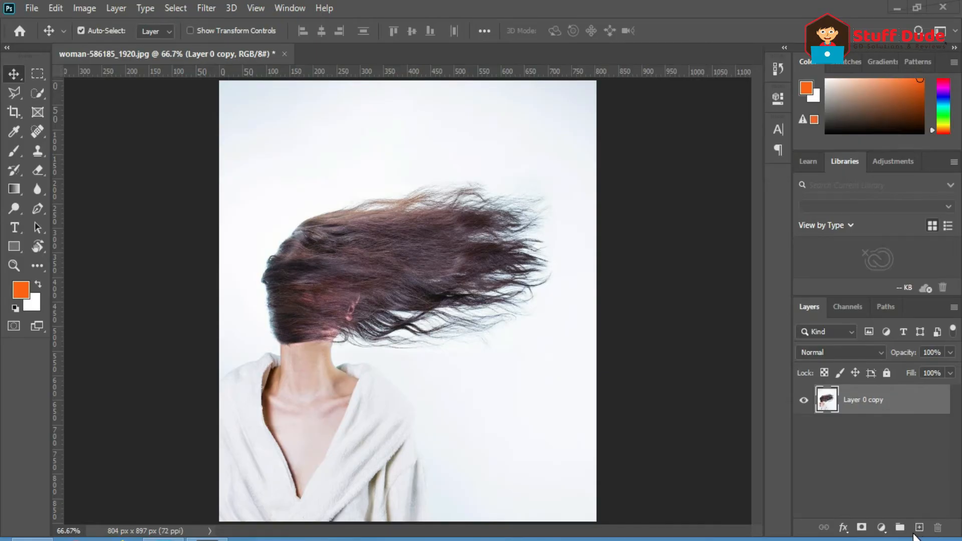
# In woman-586185_1920.jpg, add a new layer filled with the orange foreground colour and place it beneath Layer 0 copy
pyautogui.click(919, 527)
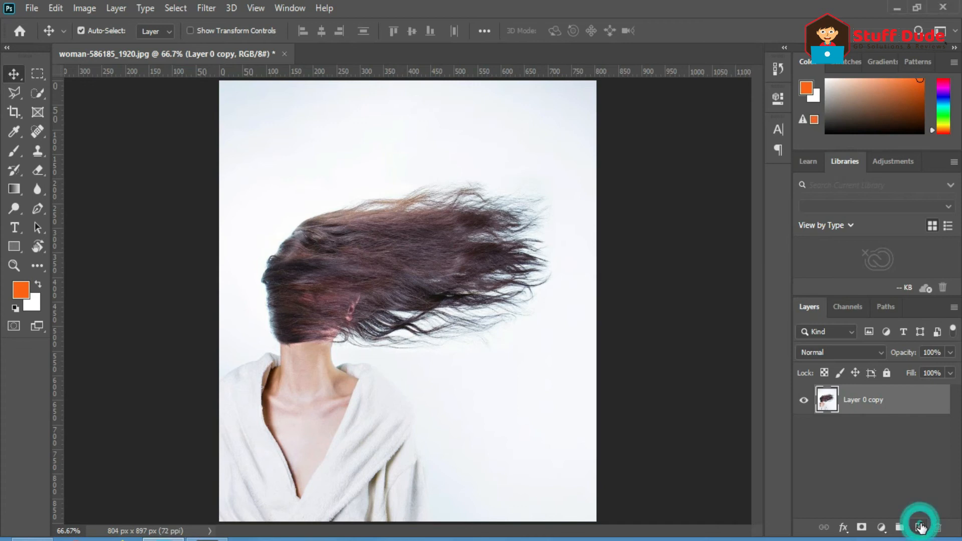
pyautogui.hotkey('alt', 'BackSpace')
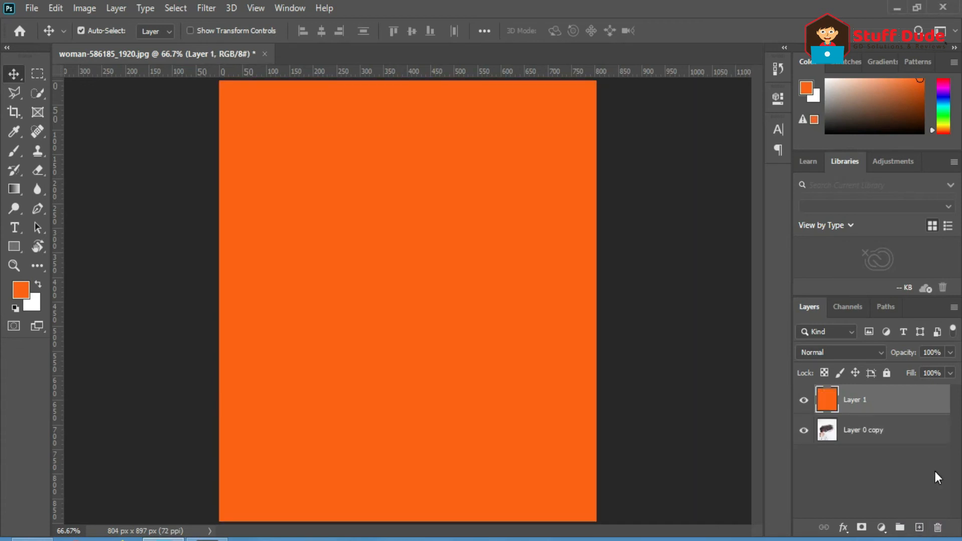
pyautogui.moveTo(888, 407); pyautogui.dragTo(882, 449)
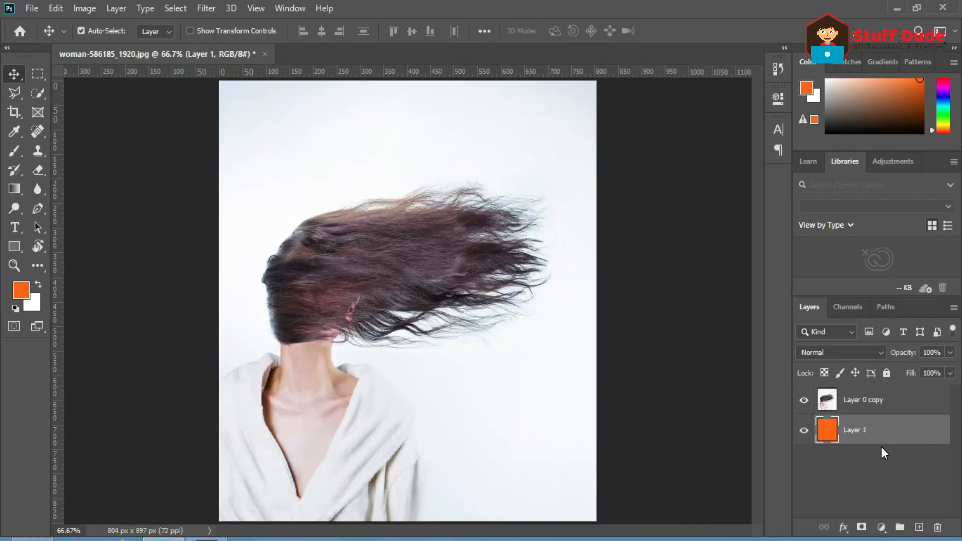
# Select the woman's hair, neck and robe on Layer 0 copy with the Quick Selection Tool, removing stray background areas
pyautogui.click(877, 401)
pyautogui.click(34, 93)
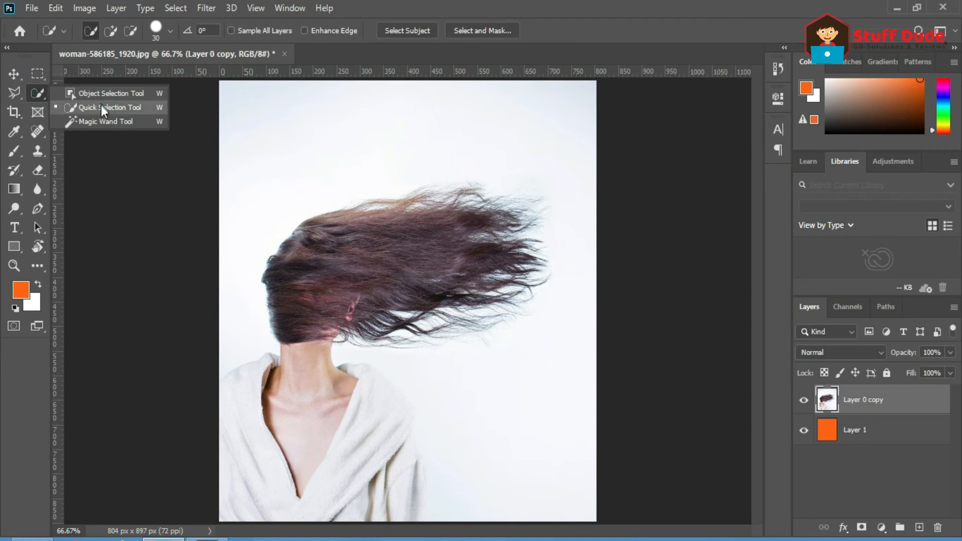
pyautogui.click(101, 107)
pyautogui.scroll(1, 396, 262)
pyautogui.moveTo(501, 173)
pyautogui.mouseDown()
pyautogui.moveTo(601, 180)
pyautogui.moveTo(614, 249)
pyautogui.moveTo(631, 281)
pyautogui.moveTo(626, 306)
pyautogui.moveTo(566, 311)
pyautogui.moveTo(342, 201)
pyautogui.moveTo(289, 215)
pyautogui.mouseUp()
pyautogui.moveTo(283, 391)
pyautogui.mouseDown()
pyautogui.moveTo(328, 199)
pyautogui.moveTo(302, 214)
pyautogui.mouseUp()
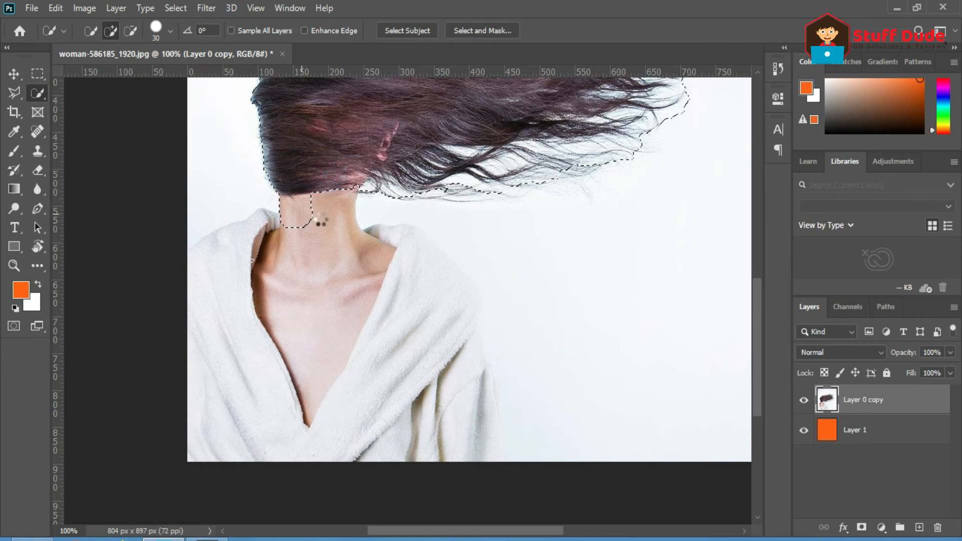
pyautogui.click(327, 223)
pyautogui.moveTo(331, 275)
pyautogui.mouseDown()
pyautogui.moveTo(307, 223)
pyautogui.moveTo(272, 285)
pyautogui.moveTo(382, 239)
pyautogui.moveTo(410, 256)
pyautogui.moveTo(415, 290)
pyautogui.moveTo(433, 271)
pyautogui.moveTo(425, 261)
pyautogui.moveTo(474, 339)
pyautogui.moveTo(492, 453)
pyautogui.mouseUp()
pyautogui.press('alt')
pyautogui.moveTo(503, 379)
pyautogui.mouseDown()
pyautogui.moveTo(511, 412)
pyautogui.moveTo(429, 209)
pyautogui.moveTo(494, 196)
pyautogui.moveTo(387, 185)
pyautogui.mouseUp()
pyautogui.hotkey('ctrl', '-')
# Open Select and Mask with an On Black view at 61% opacity, Smart Radius at 7 px and Decontaminate Colors at 71%
pyautogui.click(480, 32)
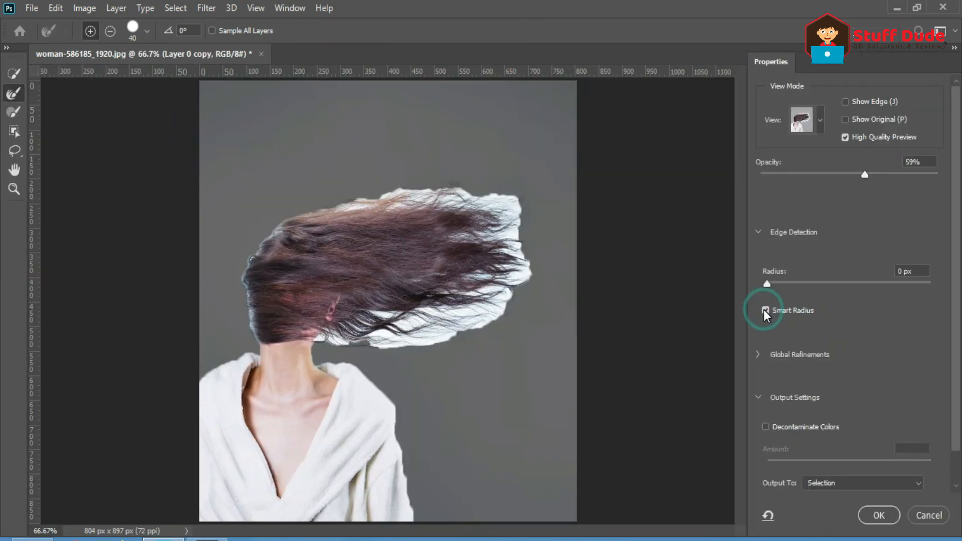
pyautogui.moveTo(767, 283); pyautogui.dragTo(836, 284)
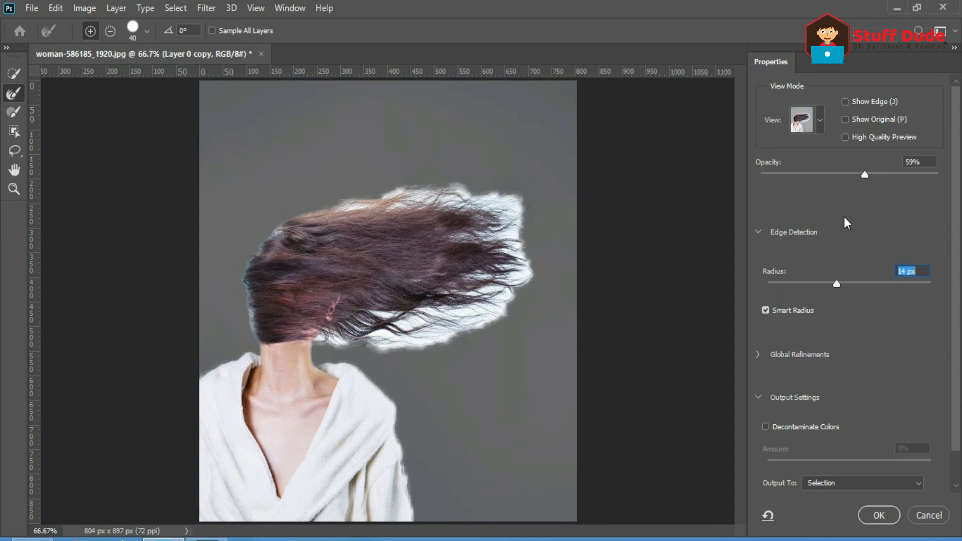
pyautogui.click(822, 121)
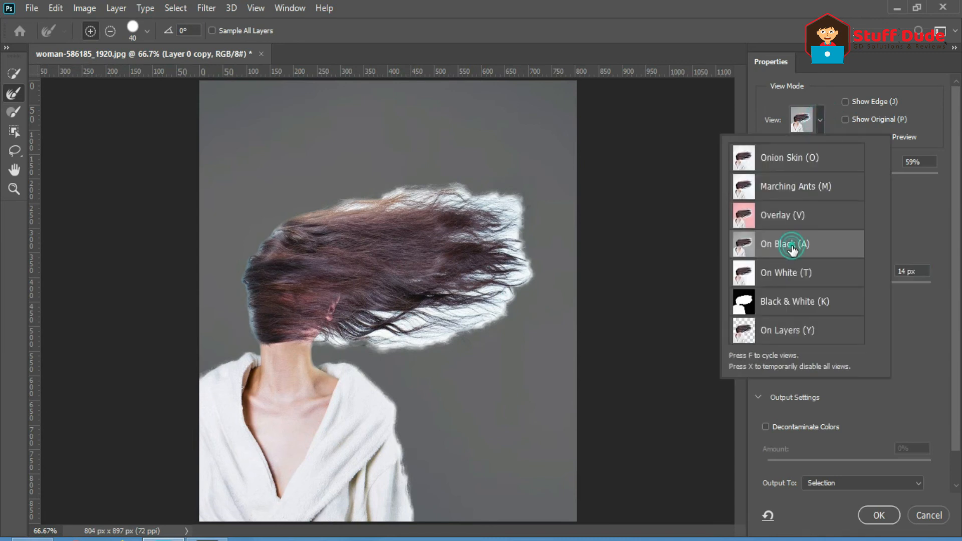
pyautogui.click(766, 393)
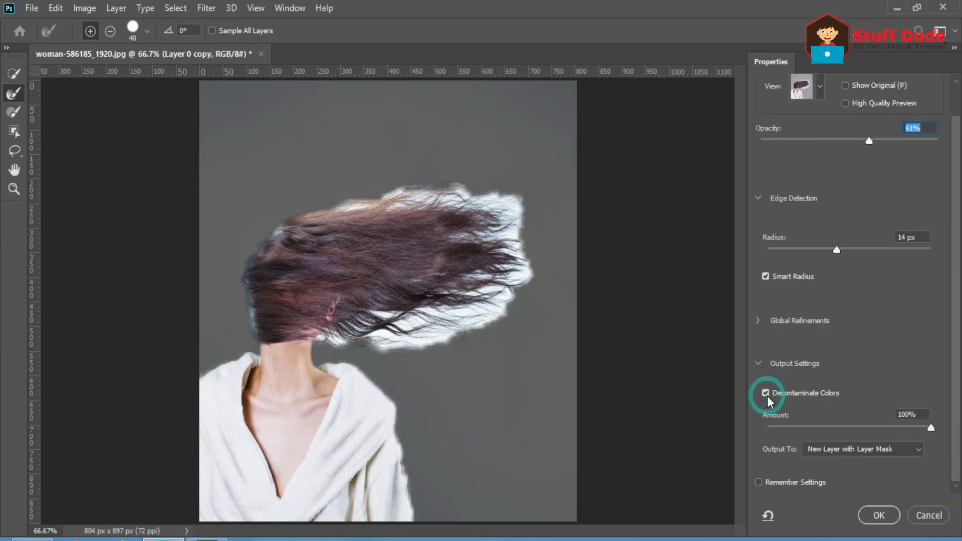
pyautogui.click(890, 427)
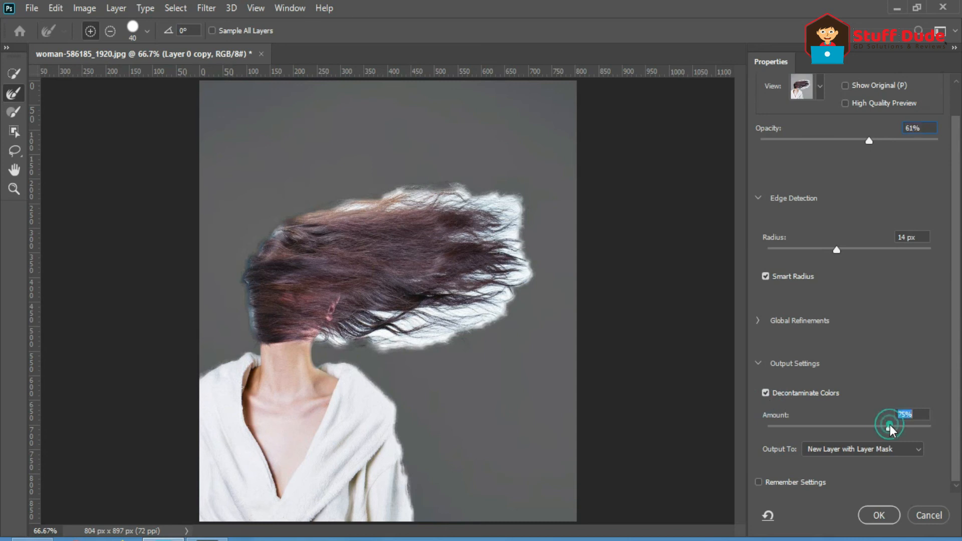
pyautogui.click(820, 249)
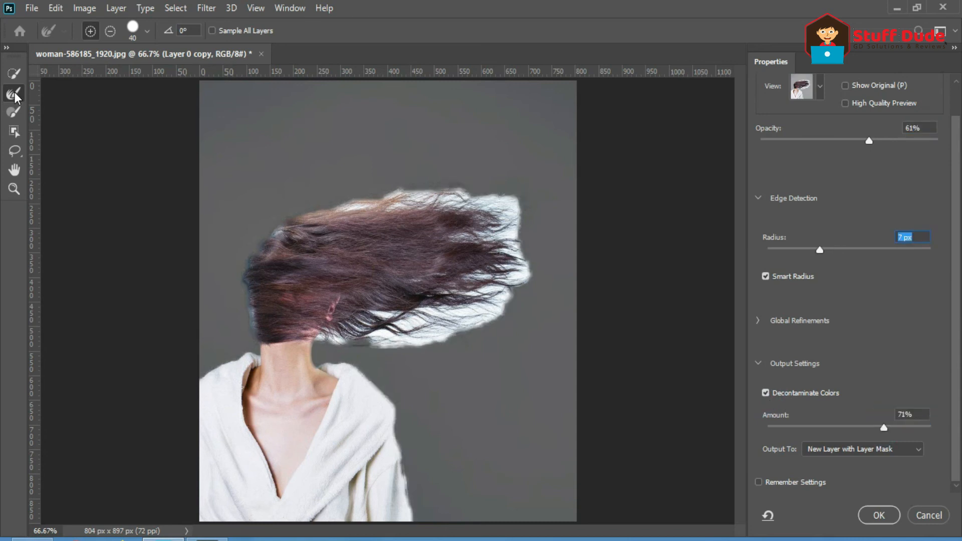
# Brush over the outer edges of the hair with a size 70 Refine Edge brush to remove the white fringe
pyautogui.click(13, 94)
pyautogui.press(']')
pyautogui.press(']')
pyautogui.moveTo(378, 328)
pyautogui.mouseDown()
pyautogui.moveTo(436, 333)
pyautogui.moveTo(506, 313)
pyautogui.moveTo(423, 328)
pyautogui.mouseUp()
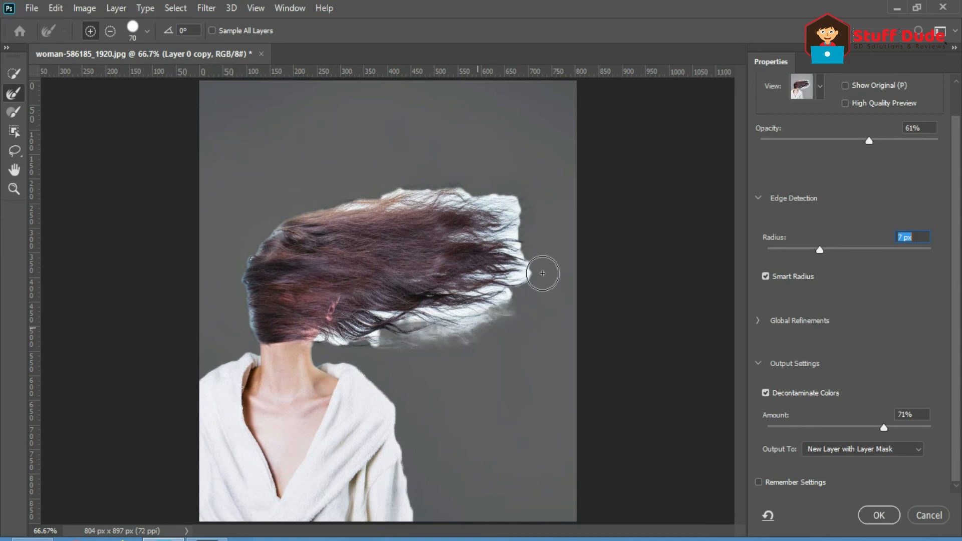
pyautogui.moveTo(366, 202)
pyautogui.mouseDown()
pyautogui.moveTo(507, 207)
pyautogui.moveTo(518, 272)
pyautogui.mouseUp()
pyautogui.moveTo(457, 245); pyautogui.dragTo(516, 234)
pyautogui.moveTo(387, 322); pyautogui.dragTo(338, 336)
# Refine the leftover white patches around the hair at 26% preview opacity and output to a new layer with layer mask
pyautogui.click(806, 141)
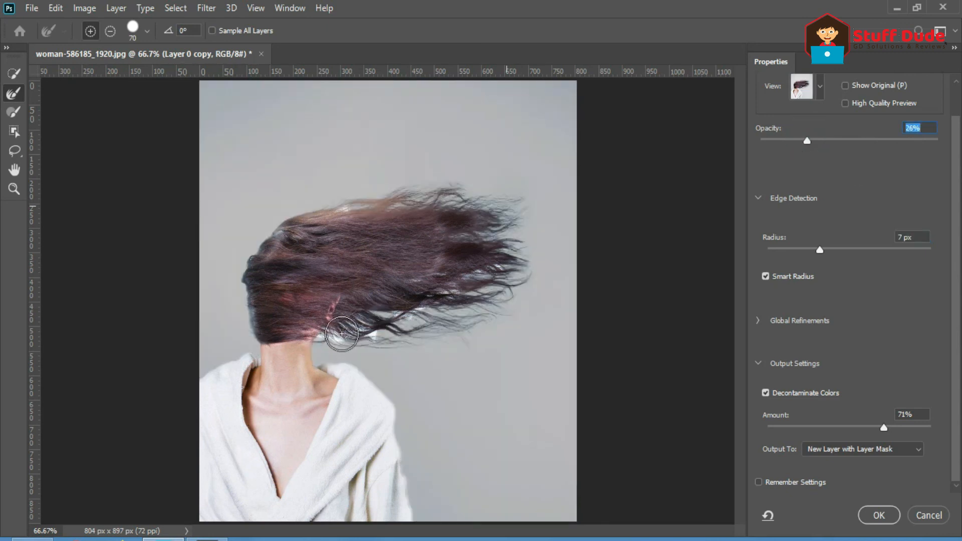
pyautogui.moveTo(341, 334)
pyautogui.mouseDown()
pyautogui.moveTo(377, 324)
pyautogui.moveTo(397, 357)
pyautogui.moveTo(374, 342)
pyautogui.moveTo(415, 342)
pyautogui.mouseUp()
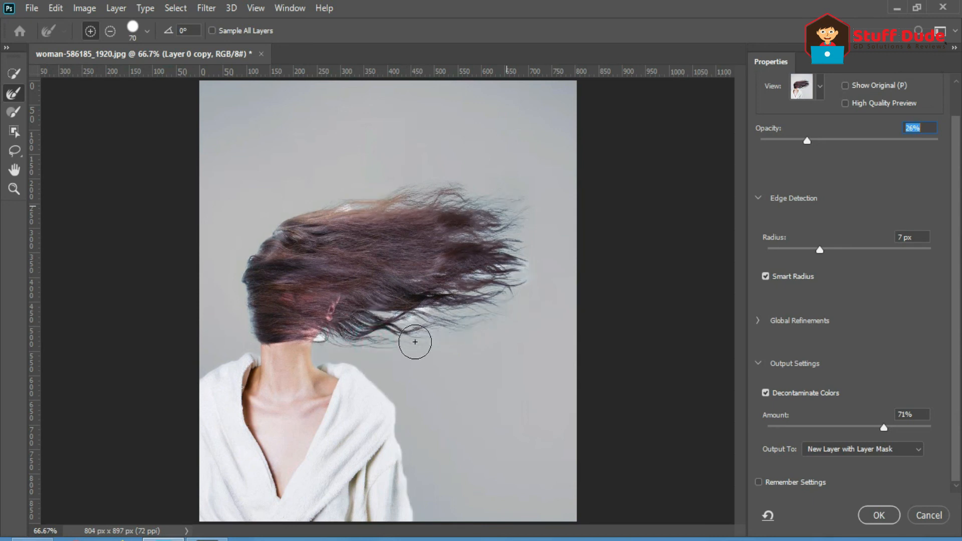
pyautogui.click(484, 270)
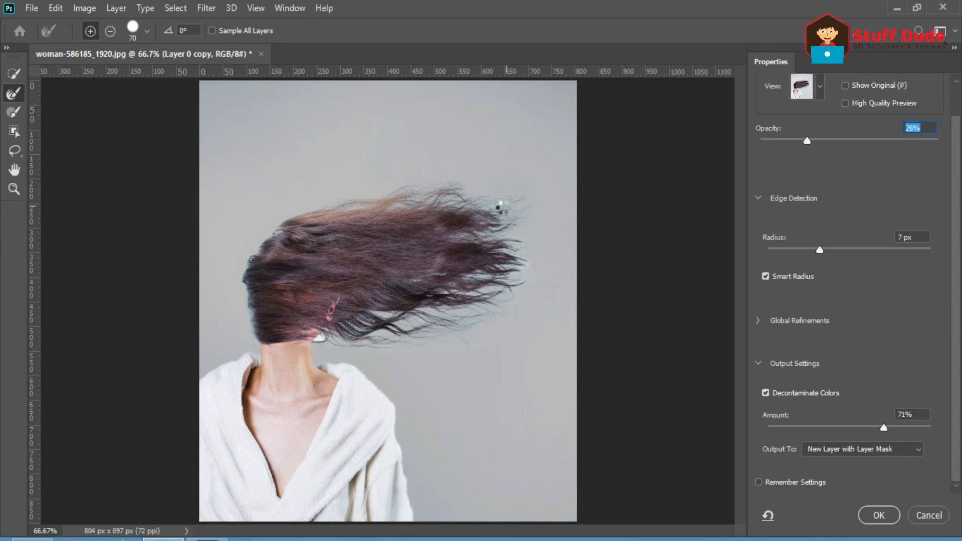
pyautogui.click(878, 516)
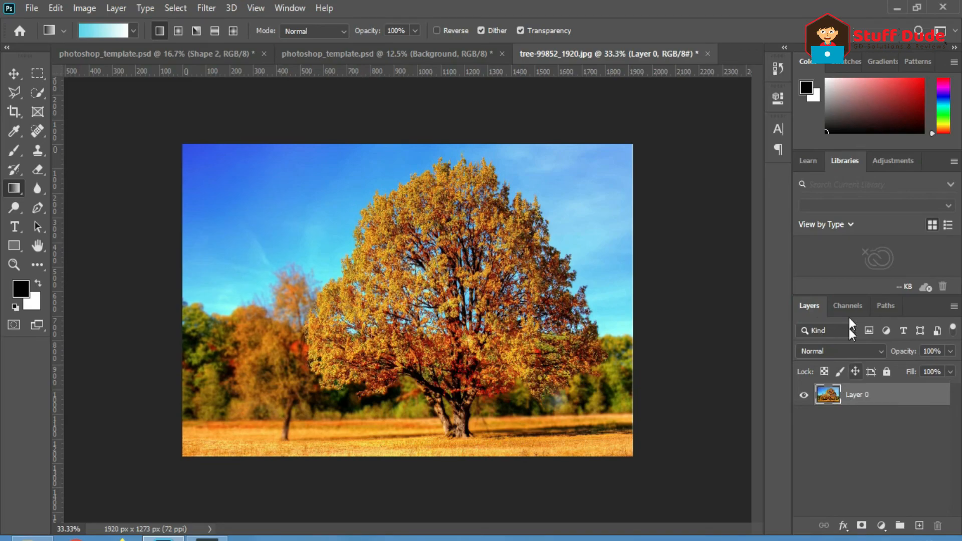
# Duplicate the Blue channel of tree-99852_1920.jpg
pyautogui.click(848, 304)
pyautogui.click(862, 387)
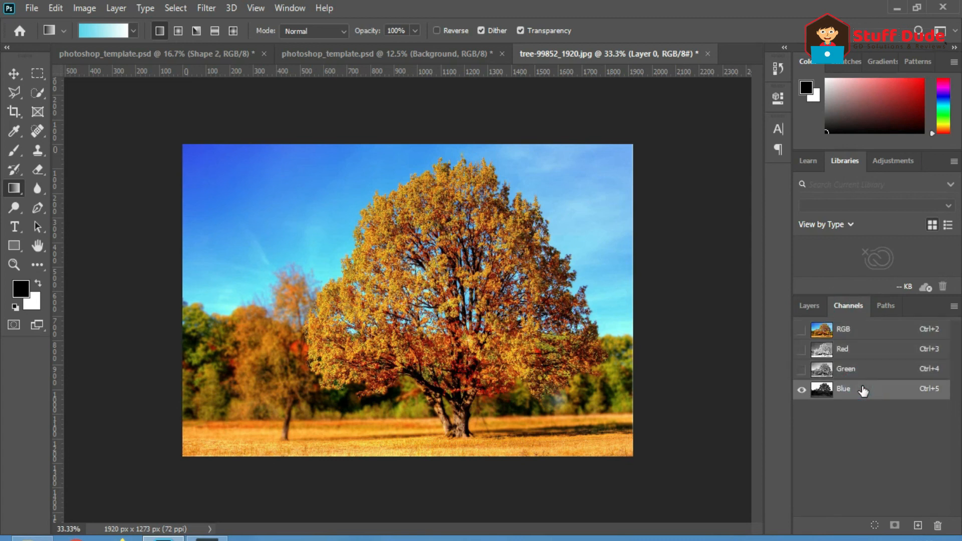
pyautogui.moveTo(871, 394); pyautogui.dragTo(918, 526)
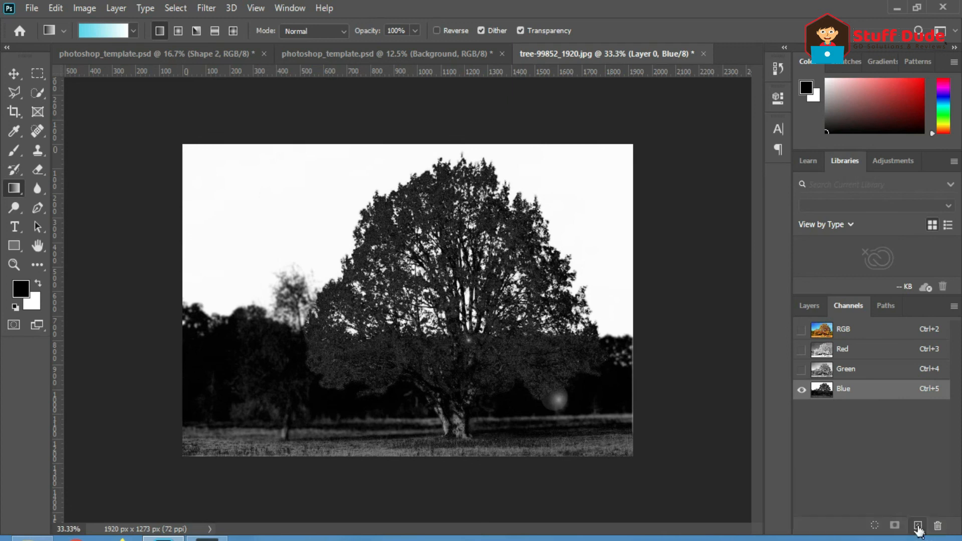
# Increase the Blue copy channel's contrast with Levels, setting the white input to 216 and shifting the midtones darker
pyautogui.hotkey('ctrl', 'l')
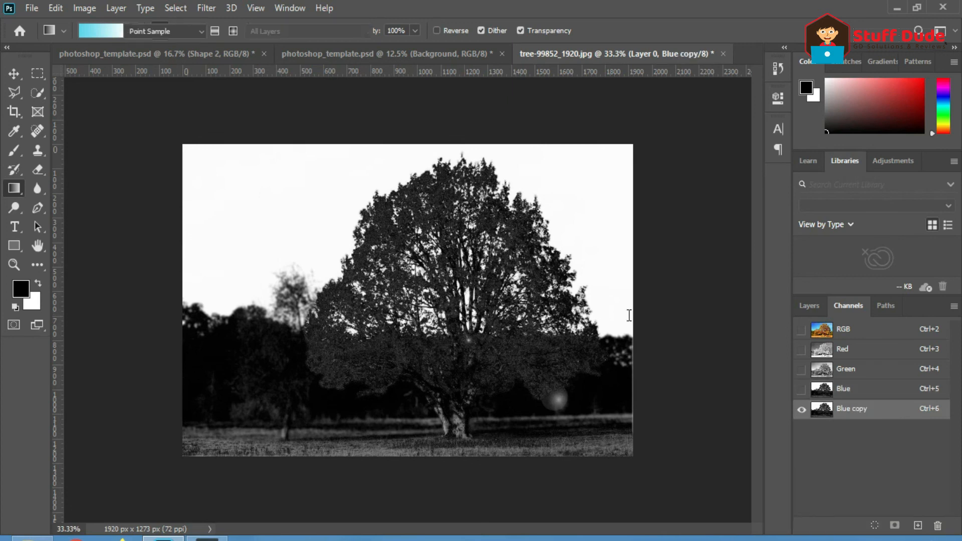
pyautogui.moveTo(668, 235); pyautogui.dragTo(706, 248)
pyautogui.moveTo(757, 234); pyautogui.dragTo(730, 232)
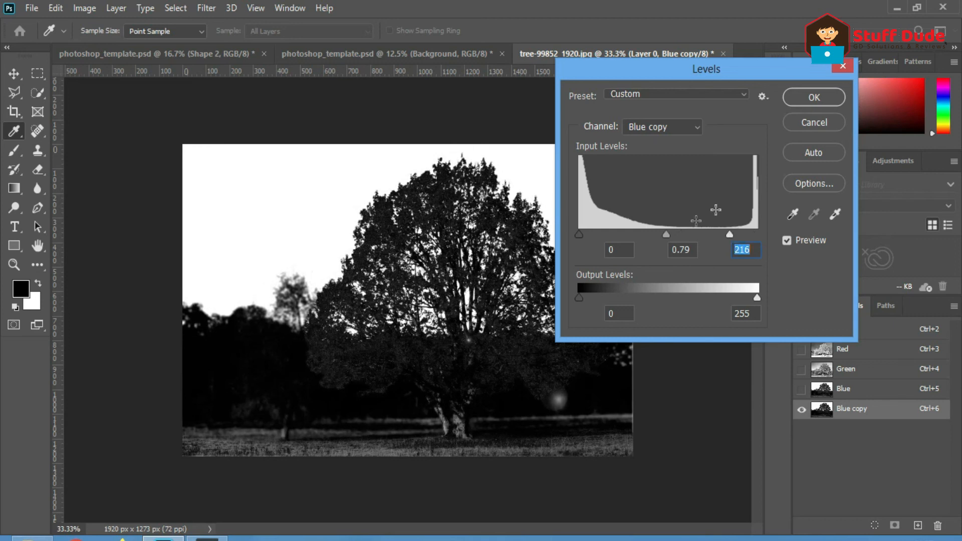
pyautogui.moveTo(666, 234); pyautogui.dragTo(687, 233)
pyautogui.click(813, 96)
# Paint the remaining grey areas of the trunk, trees and ground solid black on the Blue copy channel with the Brush
pyautogui.press('g')
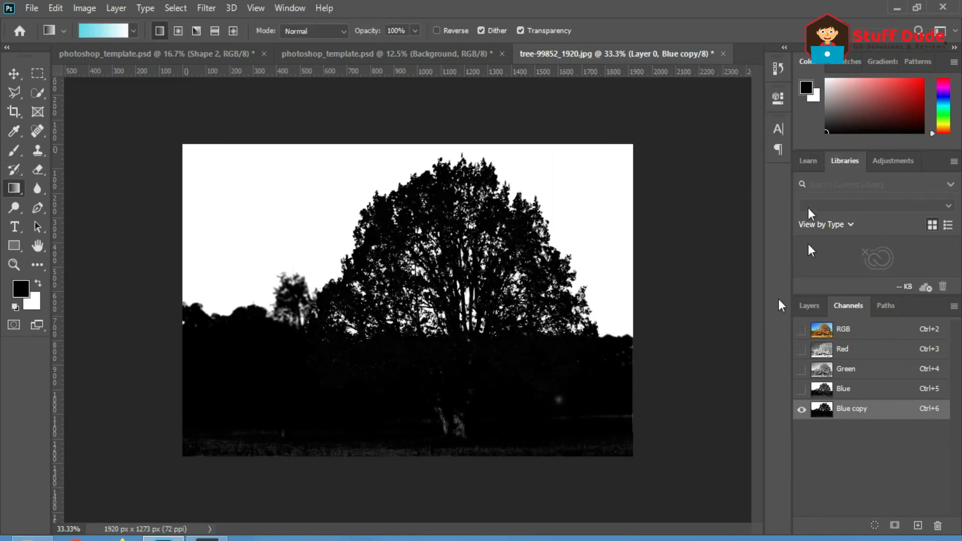
pyautogui.click(13, 153)
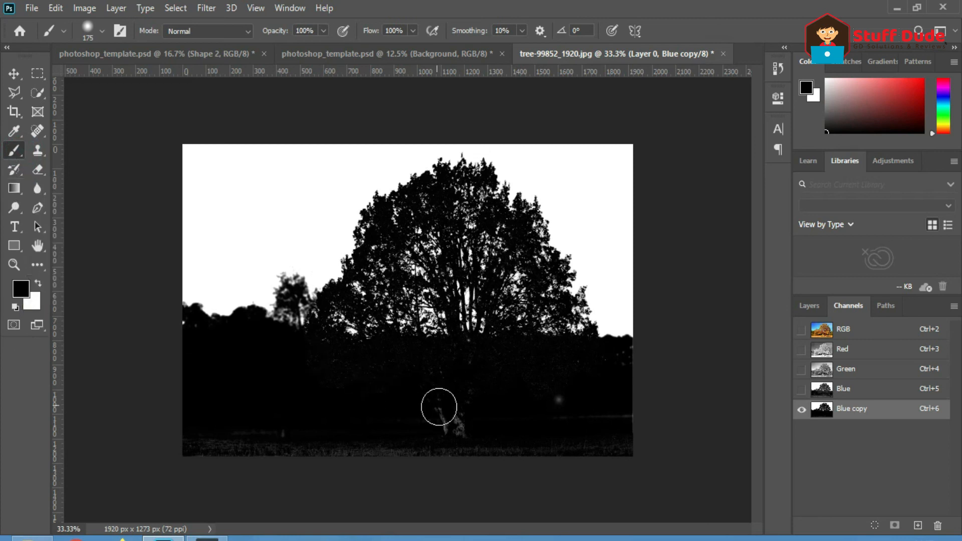
pyautogui.moveTo(436, 414)
pyautogui.mouseDown()
pyautogui.moveTo(460, 405)
pyautogui.moveTo(510, 441)
pyautogui.moveTo(598, 431)
pyautogui.moveTo(542, 405)
pyautogui.moveTo(607, 410)
pyautogui.moveTo(634, 423)
pyautogui.moveTo(371, 434)
pyautogui.moveTo(431, 441)
pyautogui.moveTo(330, 456)
pyautogui.moveTo(251, 447)
pyautogui.moveTo(271, 448)
pyautogui.moveTo(278, 428)
pyautogui.moveTo(195, 436)
pyautogui.moveTo(265, 447)
pyautogui.moveTo(205, 398)
pyautogui.moveTo(193, 365)
pyautogui.mouseUp()
# Load the Blue copy channel as a selection, invert it, and mask out the sky on Layer 0
pyautogui.keyDown('ctrl'); pyautogui.click(822, 411); pyautogui.keyUp('ctrl')
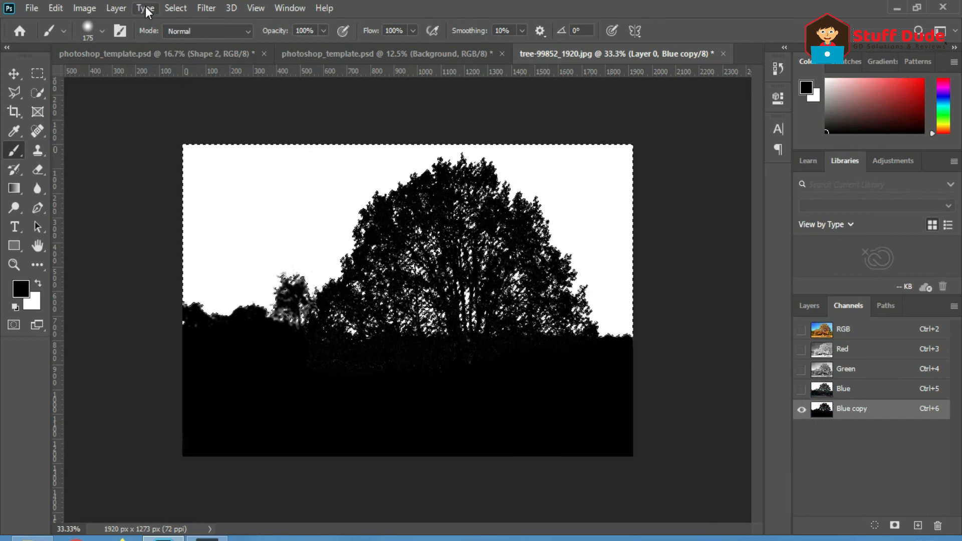
pyautogui.click(176, 8)
pyautogui.click(187, 65)
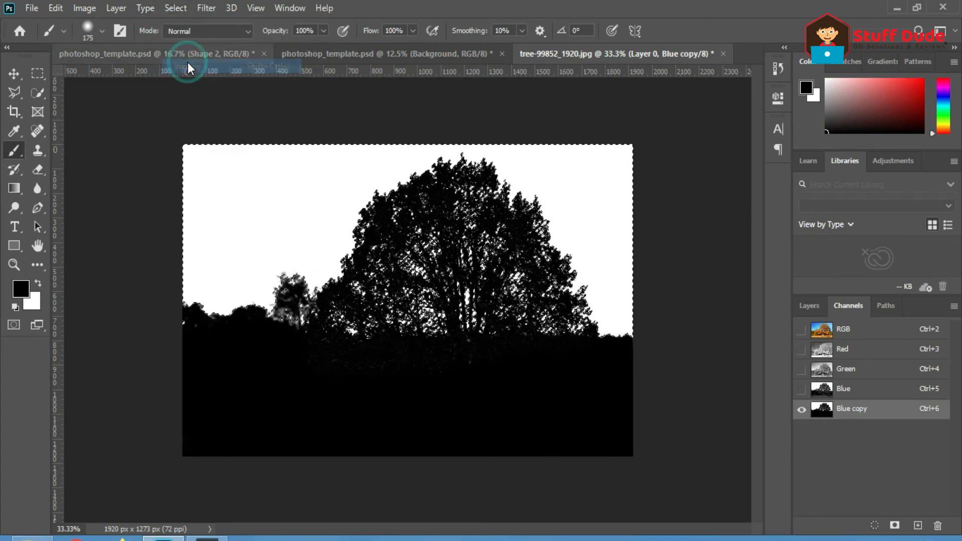
pyautogui.click(872, 332)
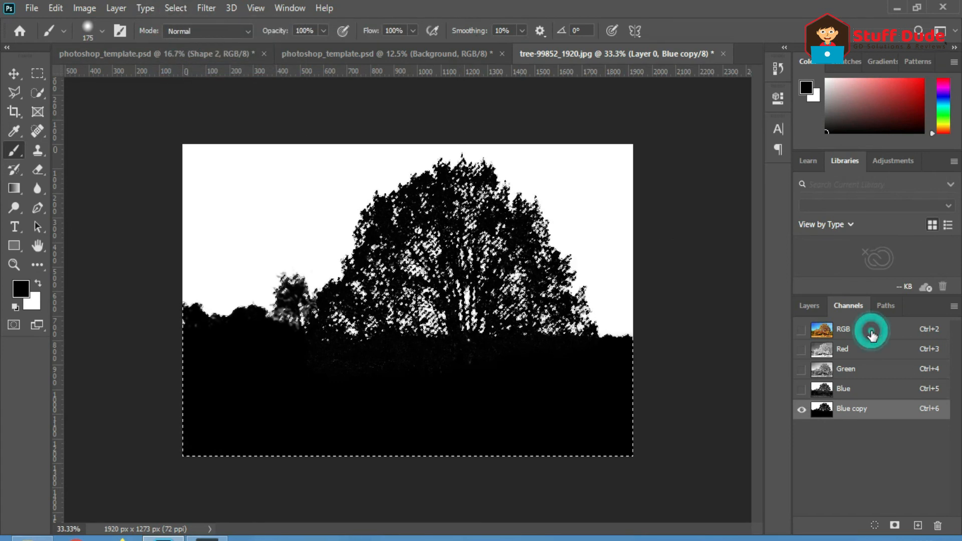
pyautogui.click(798, 306)
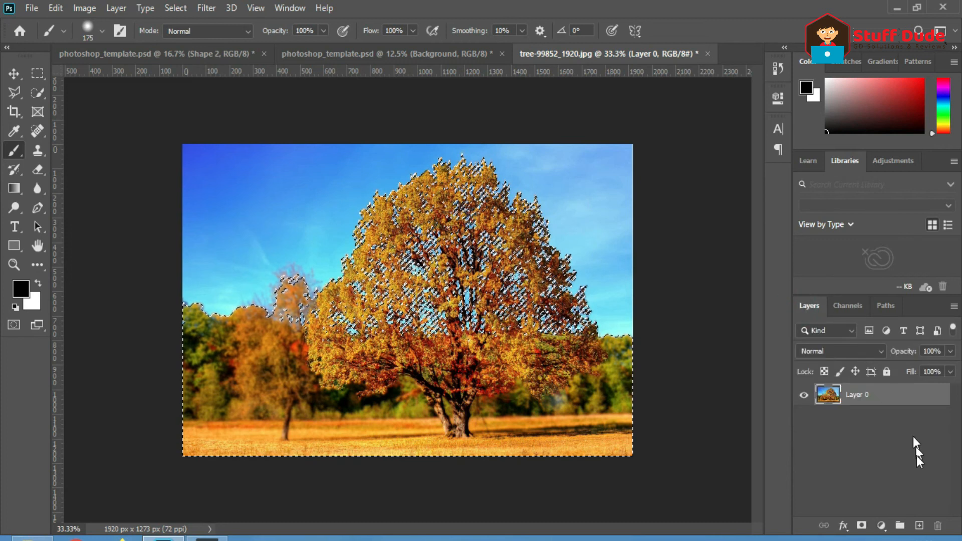
pyautogui.click(862, 526)
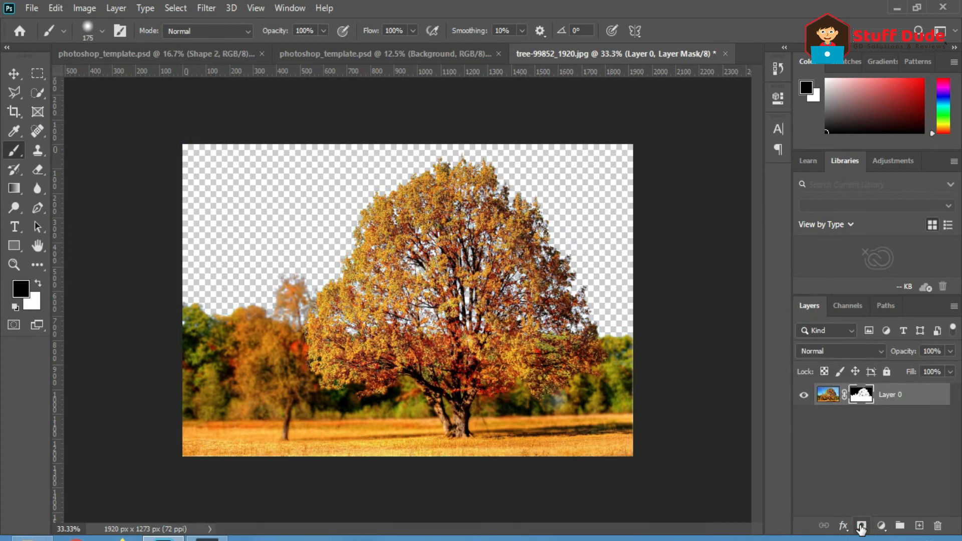
# Add a new layer beneath Layer 0 and fill it with cyan as the tree's new sky
pyautogui.click(919, 525)
pyautogui.moveTo(886, 414); pyautogui.dragTo(887, 451)
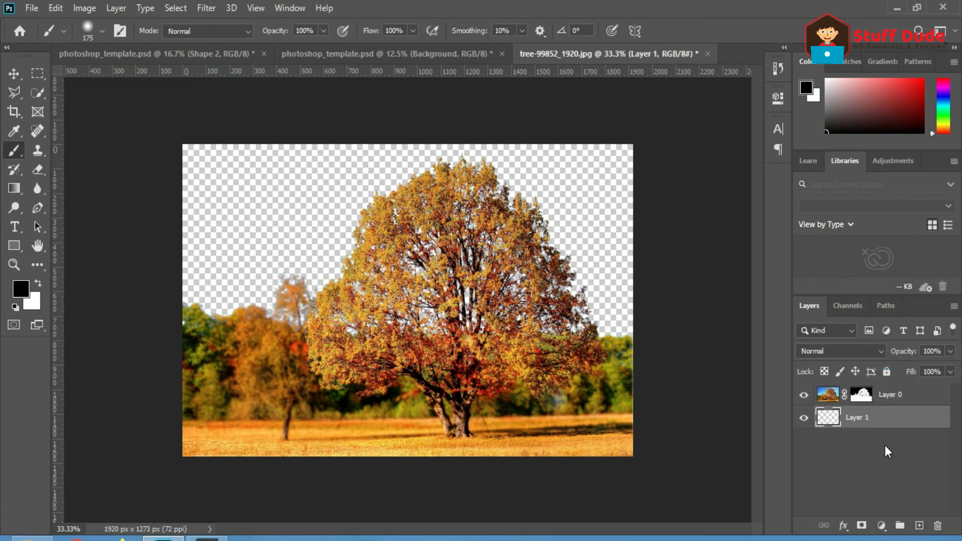
pyautogui.hotkey('ctrl', 'BackSpace')
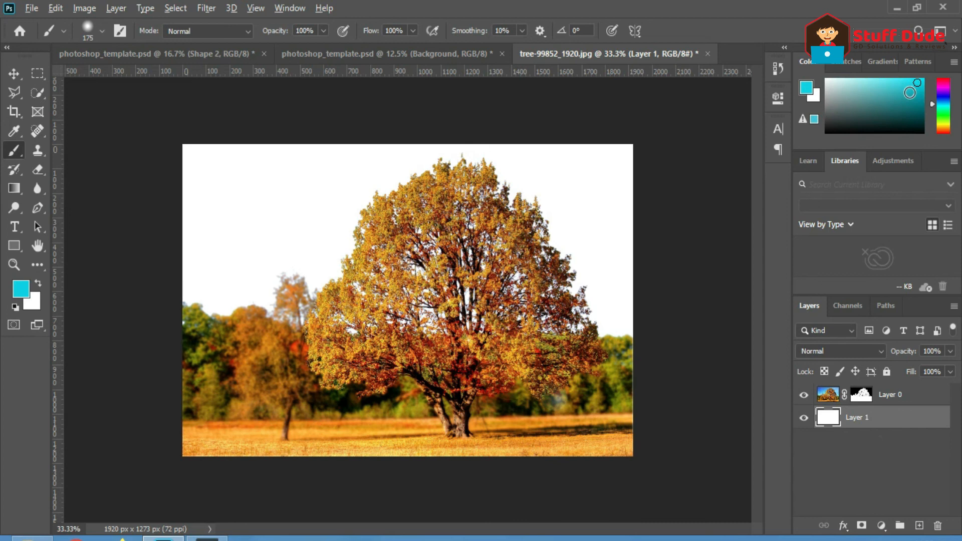
pyautogui.hotkey('alt', 'BackSpace')
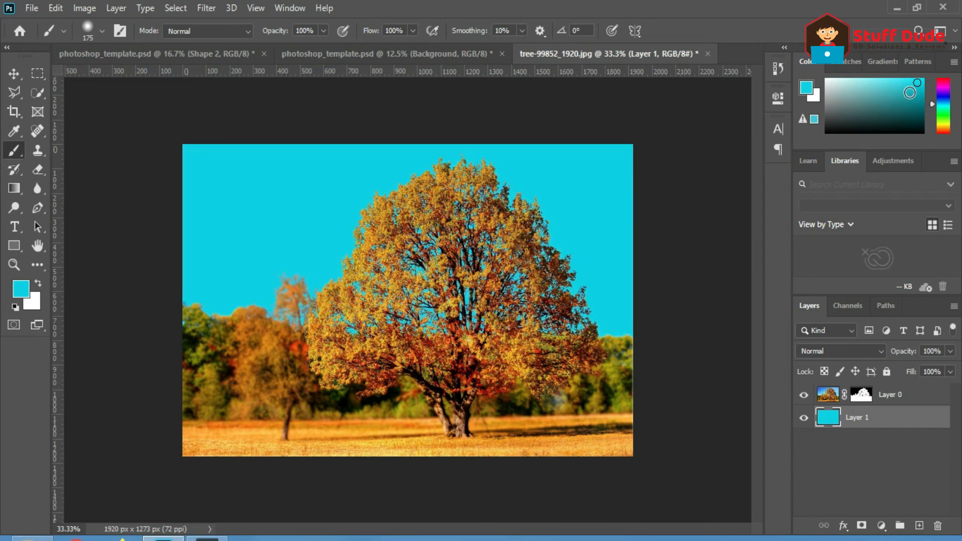